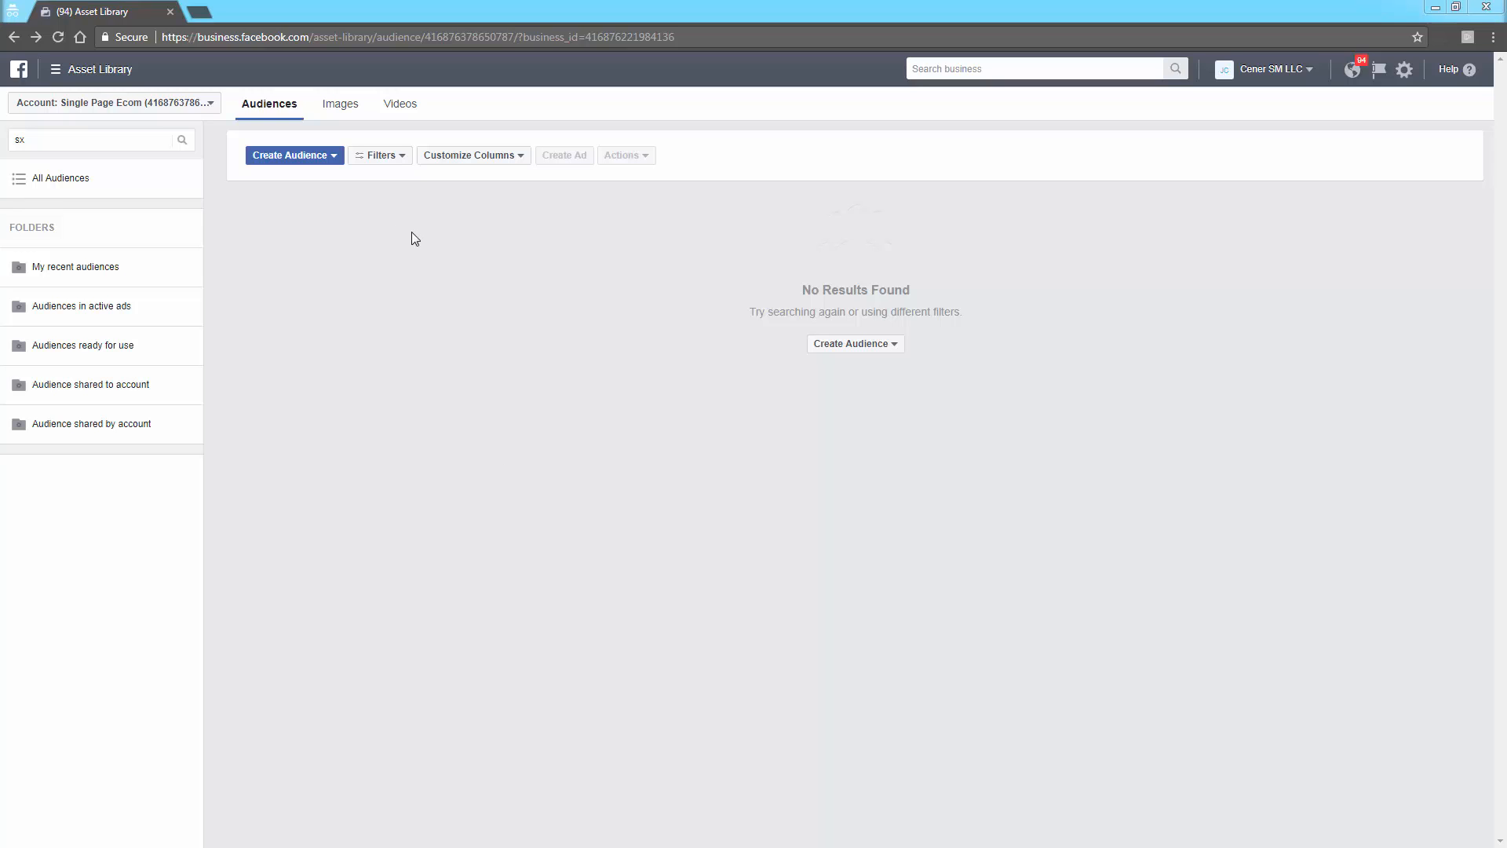
# Start creating a new custom audience.
pyautogui.click(325, 156)
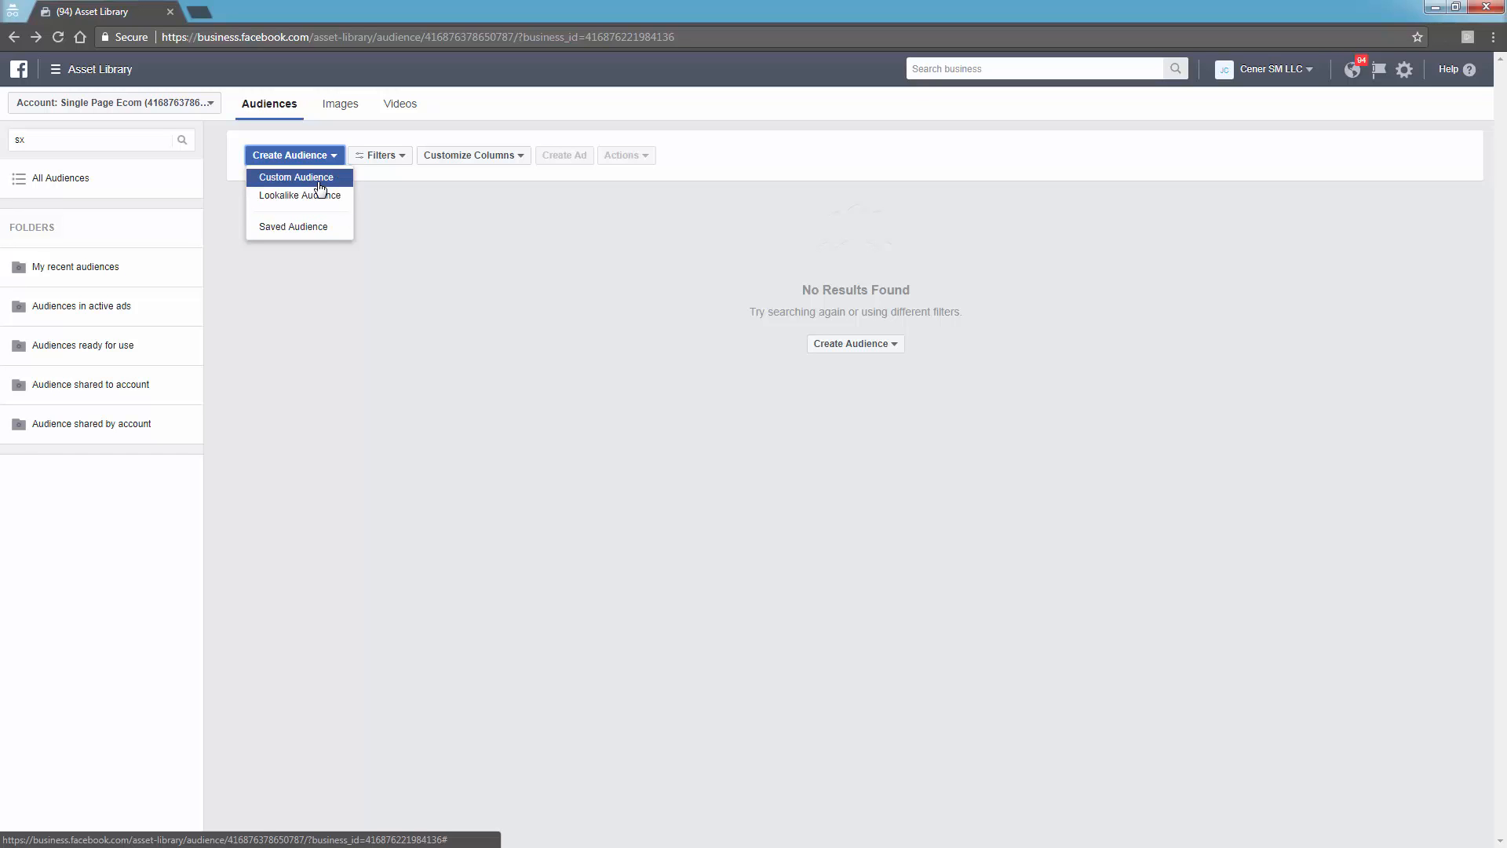
pyautogui.click(320, 186)
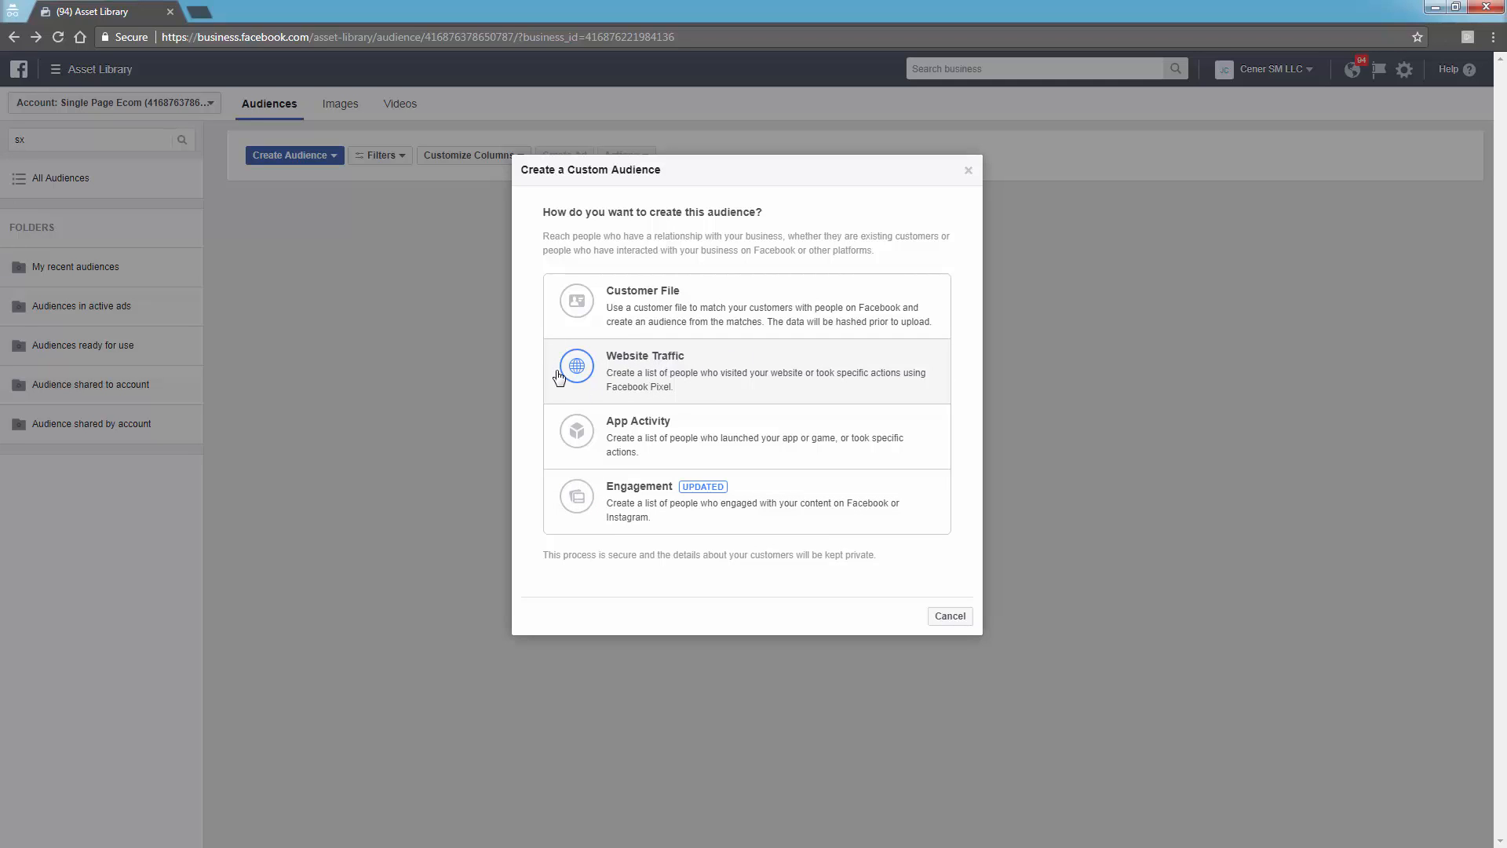
pyautogui.click(640, 517)
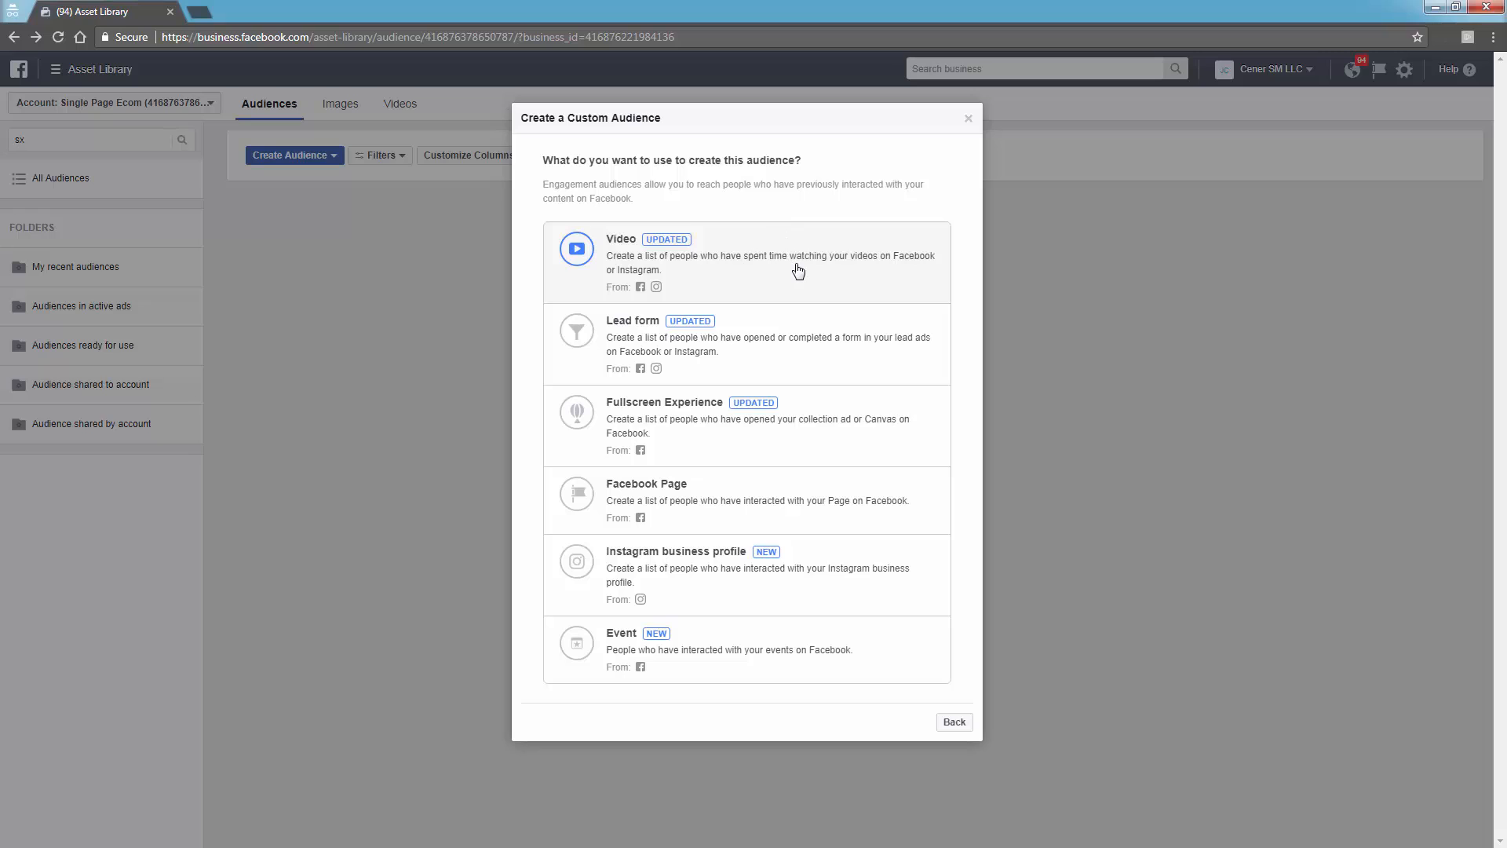
pyautogui.click(757, 291)
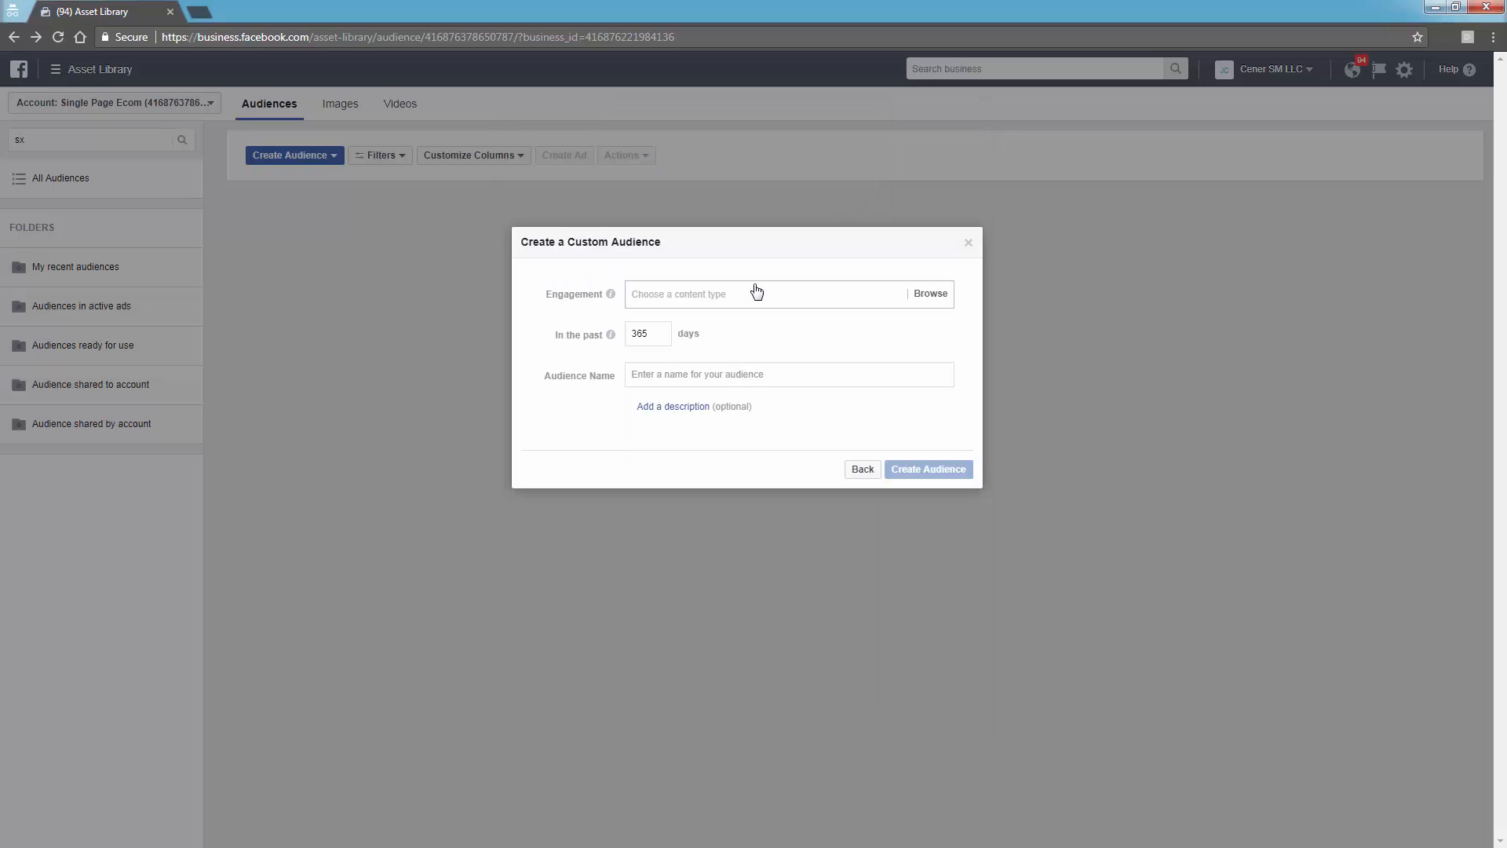
pyautogui.click(858, 470)
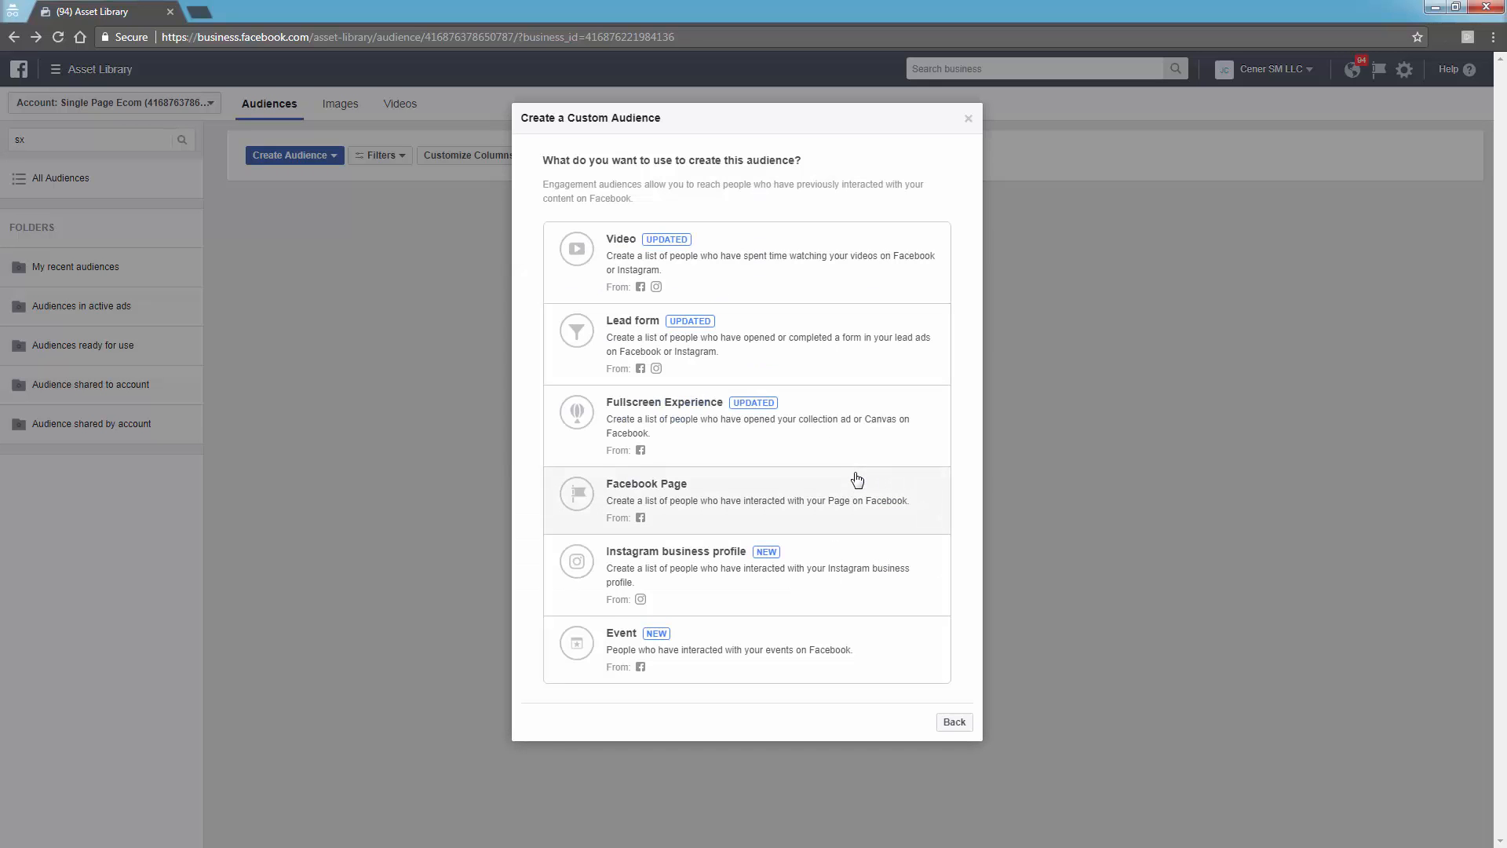
pyautogui.click(963, 723)
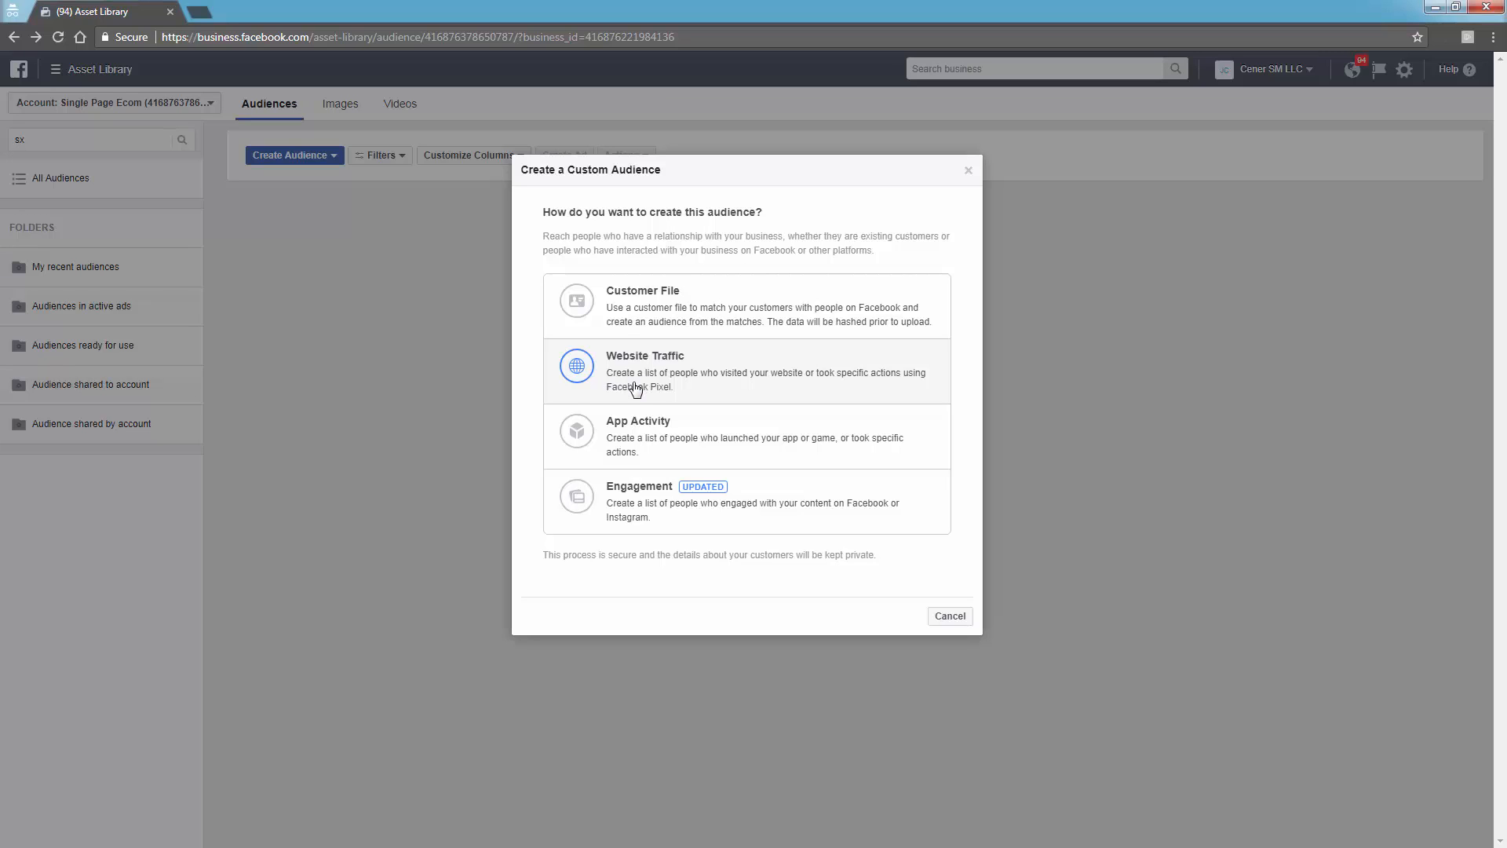
# Base the audience on website traffic from people who visited specific web pages in the past 180 days, with the URL condition "contains".
pyautogui.click(888, 380)
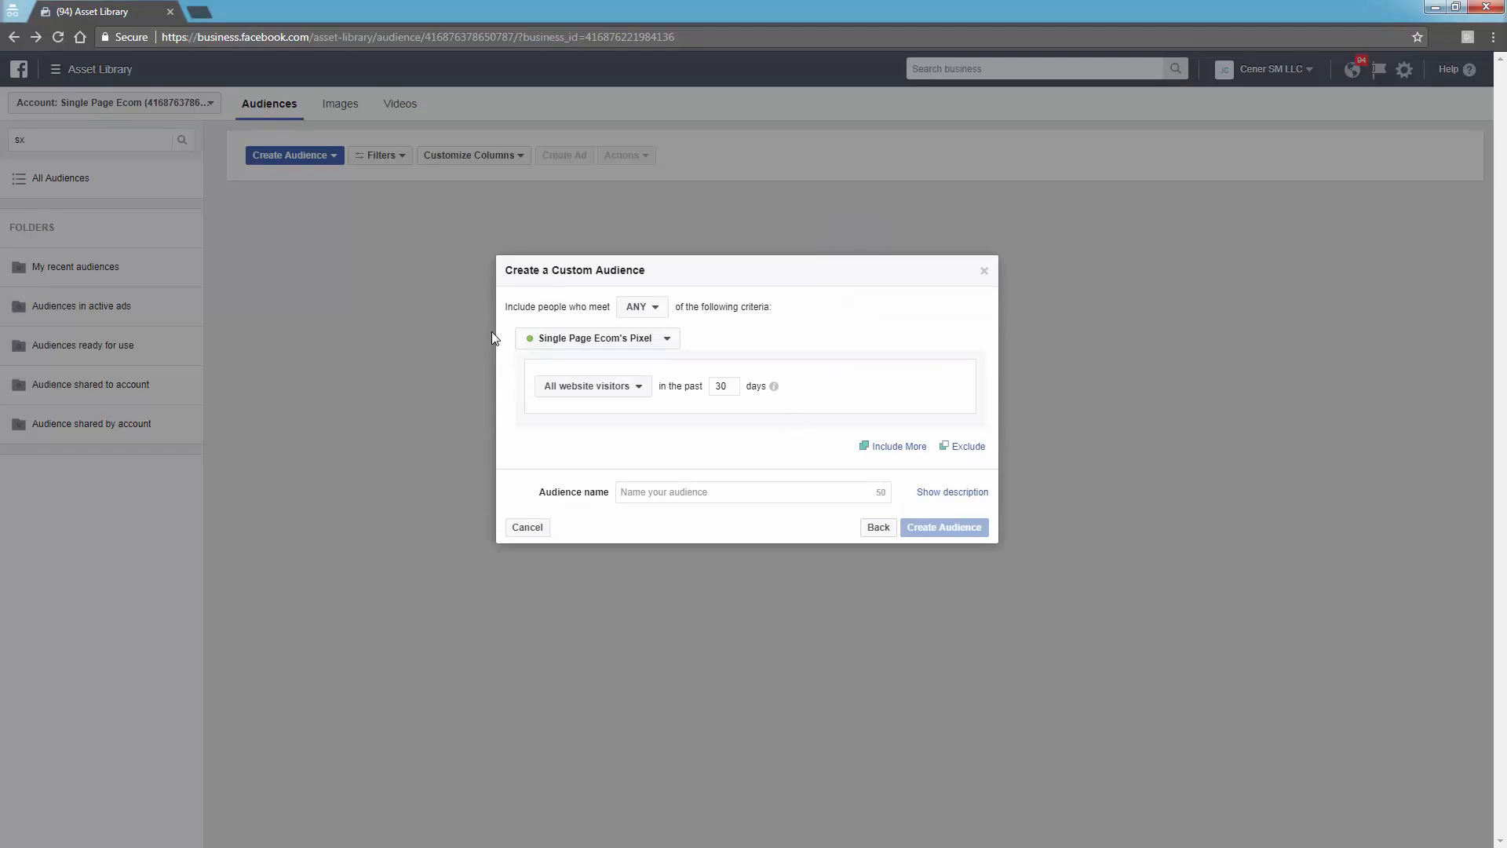
pyautogui.click(619, 393)
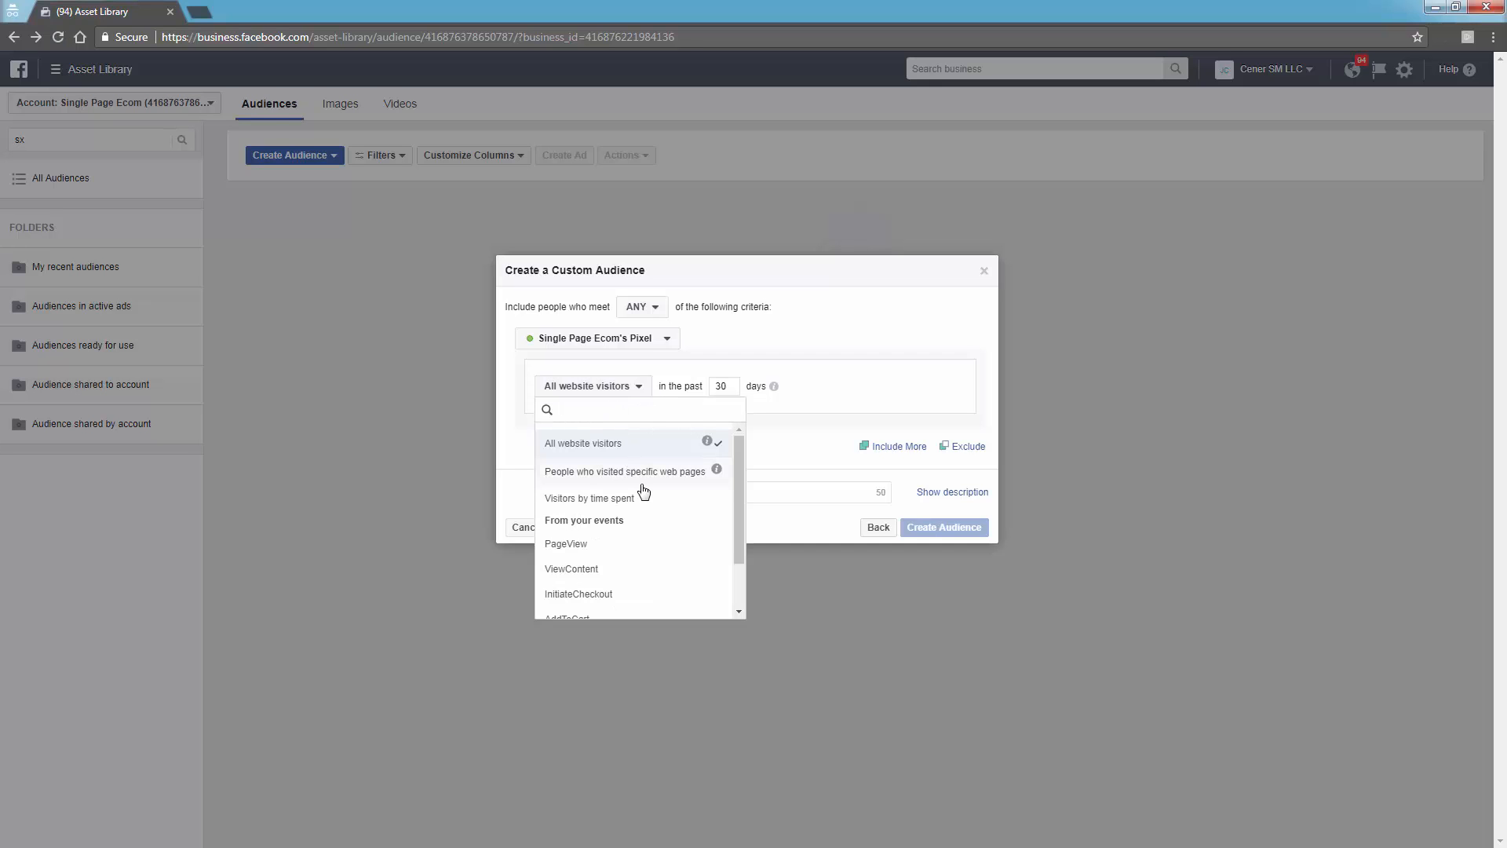
pyautogui.click(665, 474)
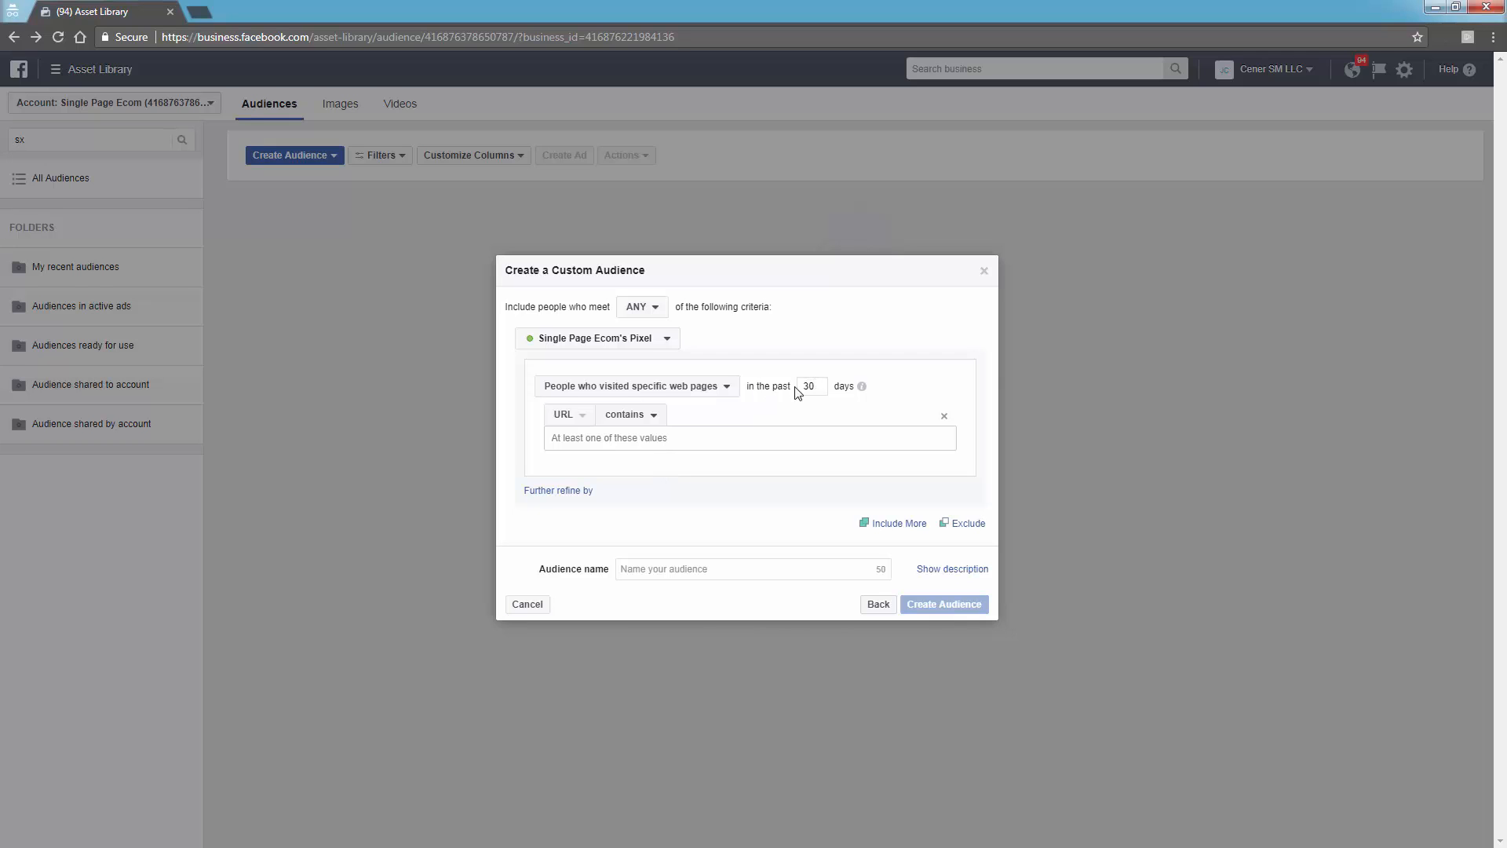
pyautogui.moveTo(864, 387)
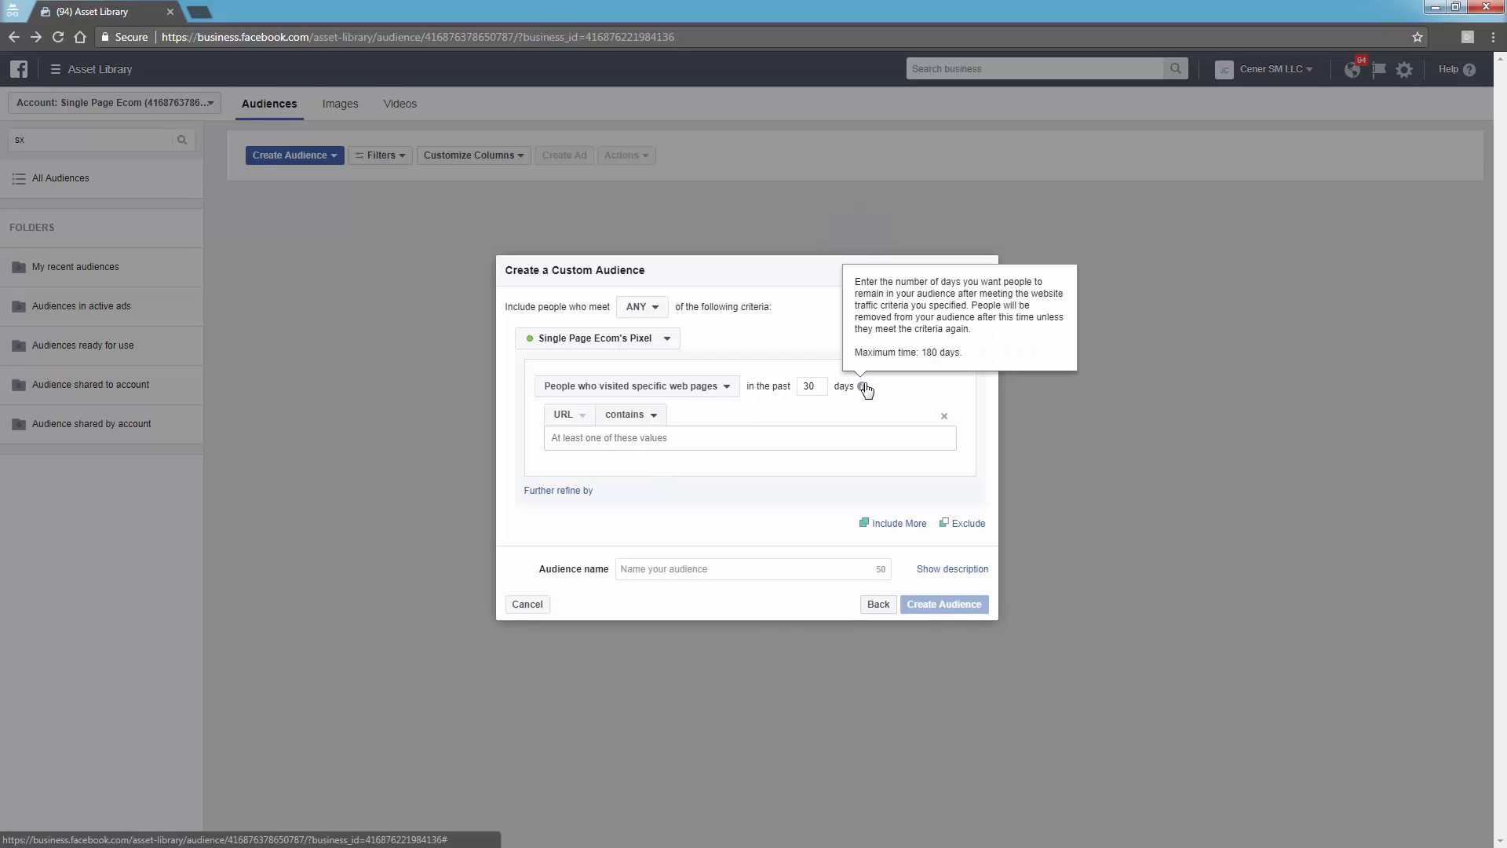
pyautogui.doubleClick(821, 390)
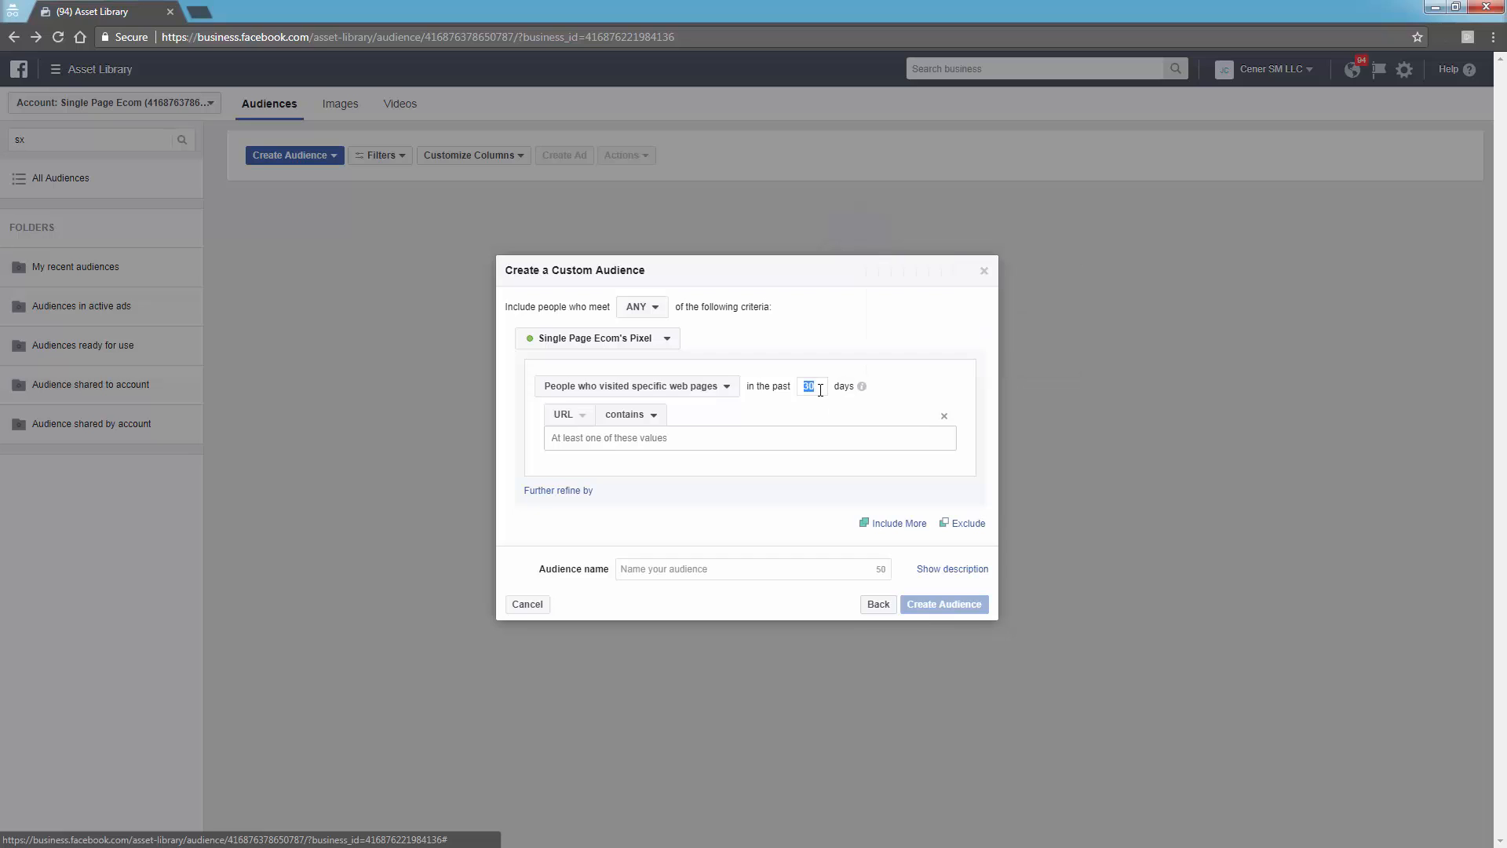
pyautogui.write('180')
pyautogui.click(639, 415)
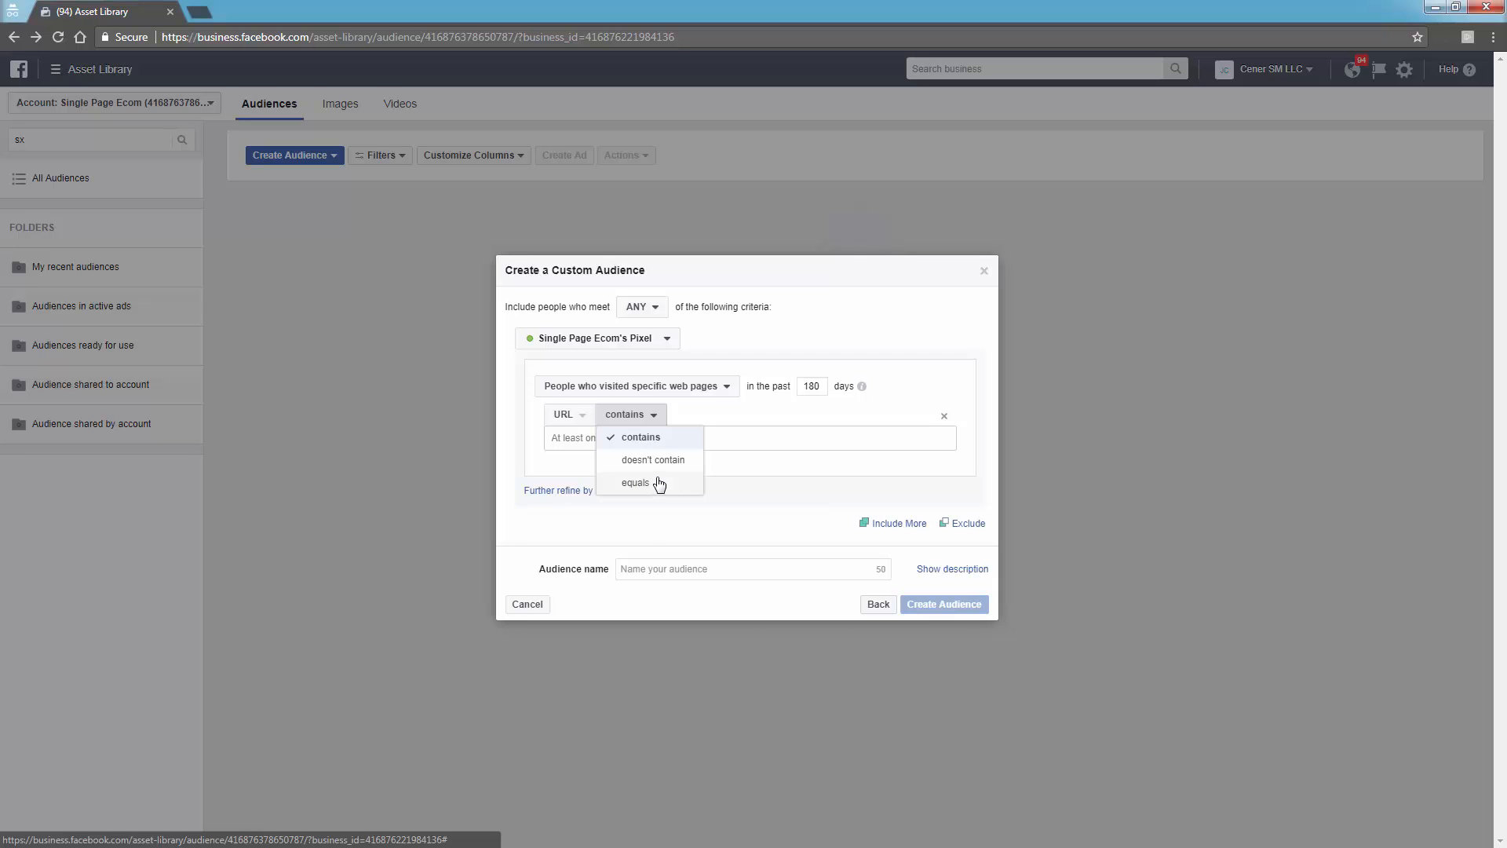
pyautogui.click(643, 439)
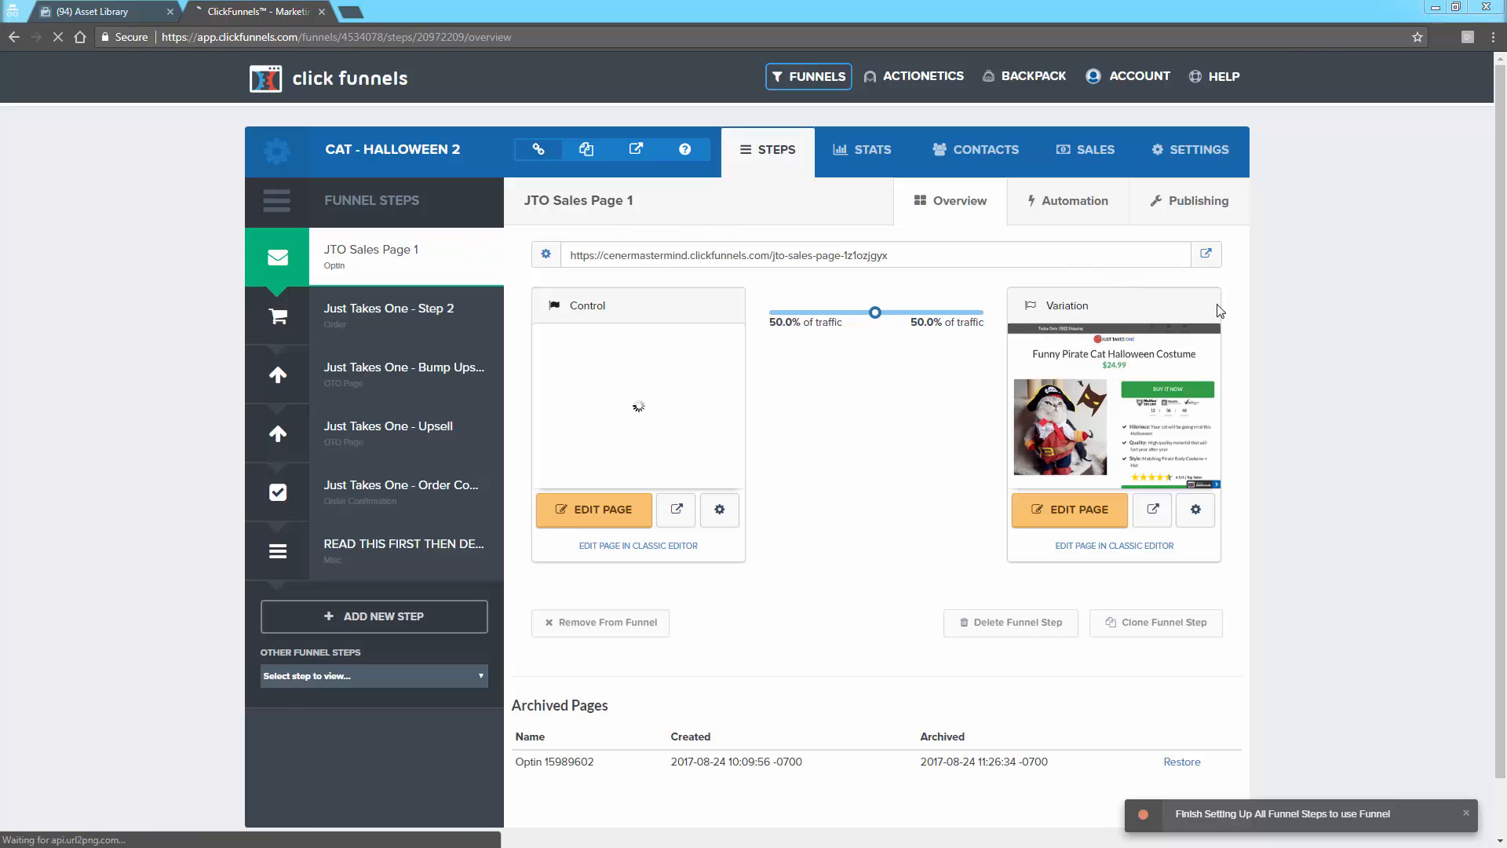
# Open the live JTO Sales Page 1 from ClickFunnels and copy "jto-sales-page-116061124" from its URL.
pyautogui.click(1206, 253)
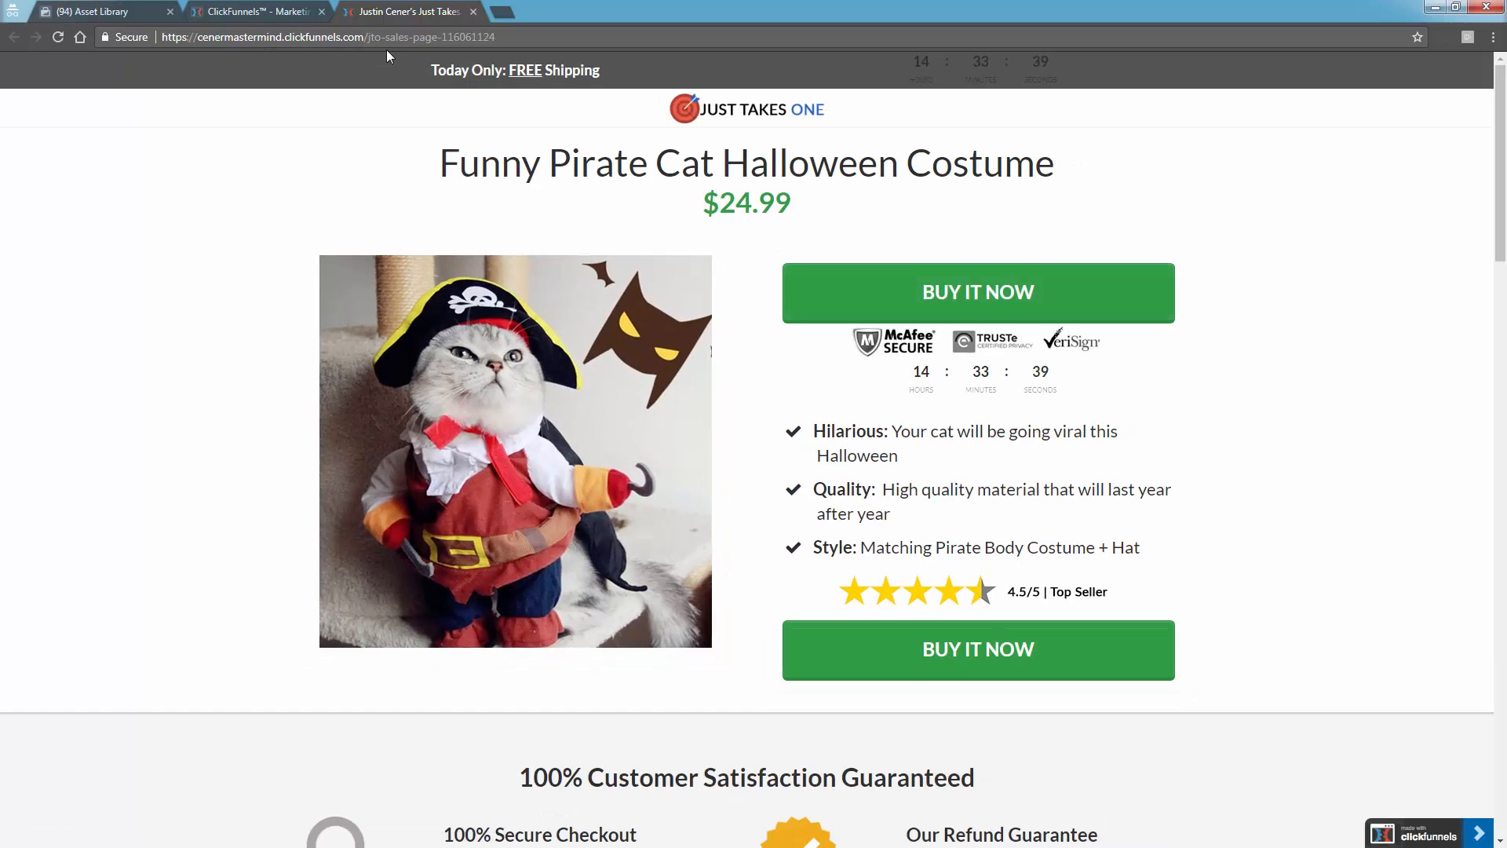
pyautogui.moveTo(367, 36); pyautogui.dragTo(510, 41)
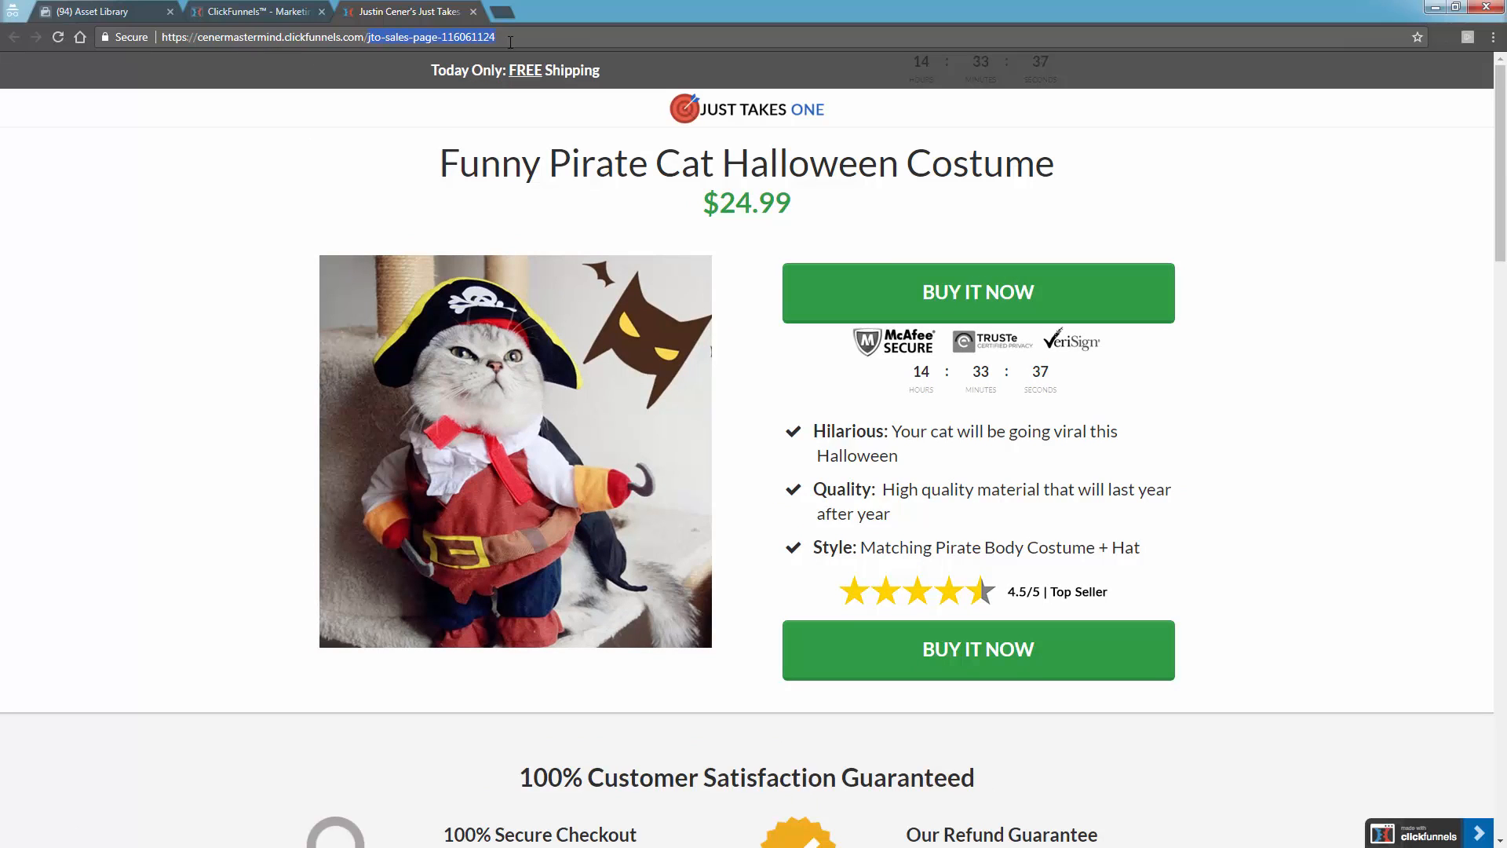
pyautogui.click(369, 40)
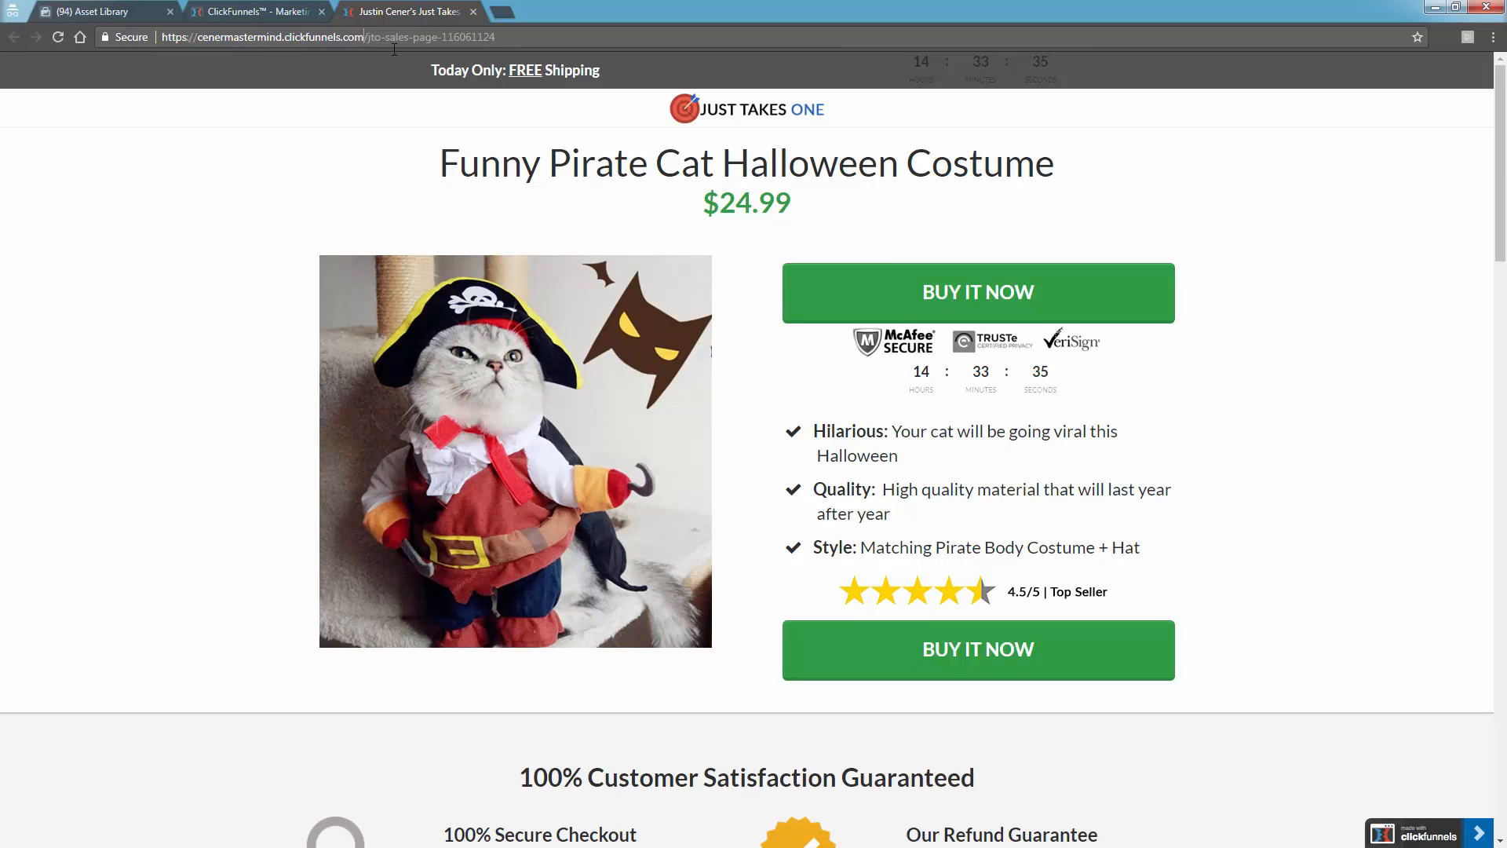
pyautogui.moveTo(365, 38); pyautogui.dragTo(543, 44)
pyautogui.click(542, 44)
pyautogui.moveTo(369, 37); pyautogui.dragTo(496, 40)
pyautogui.rightClick(478, 39)
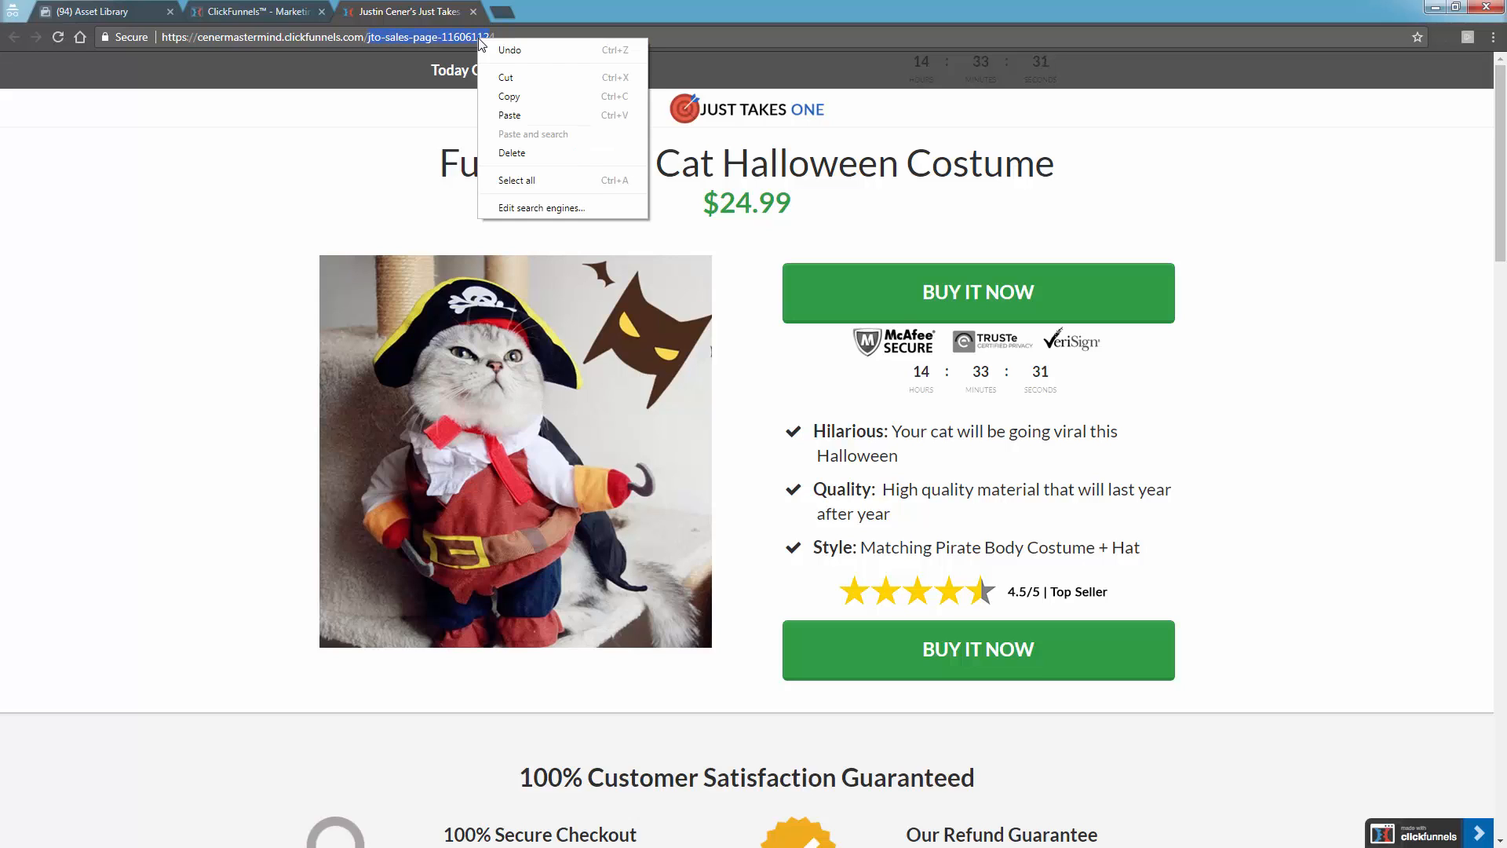
pyautogui.click(453, 37)
pyautogui.moveTo(368, 37); pyautogui.dragTo(519, 44)
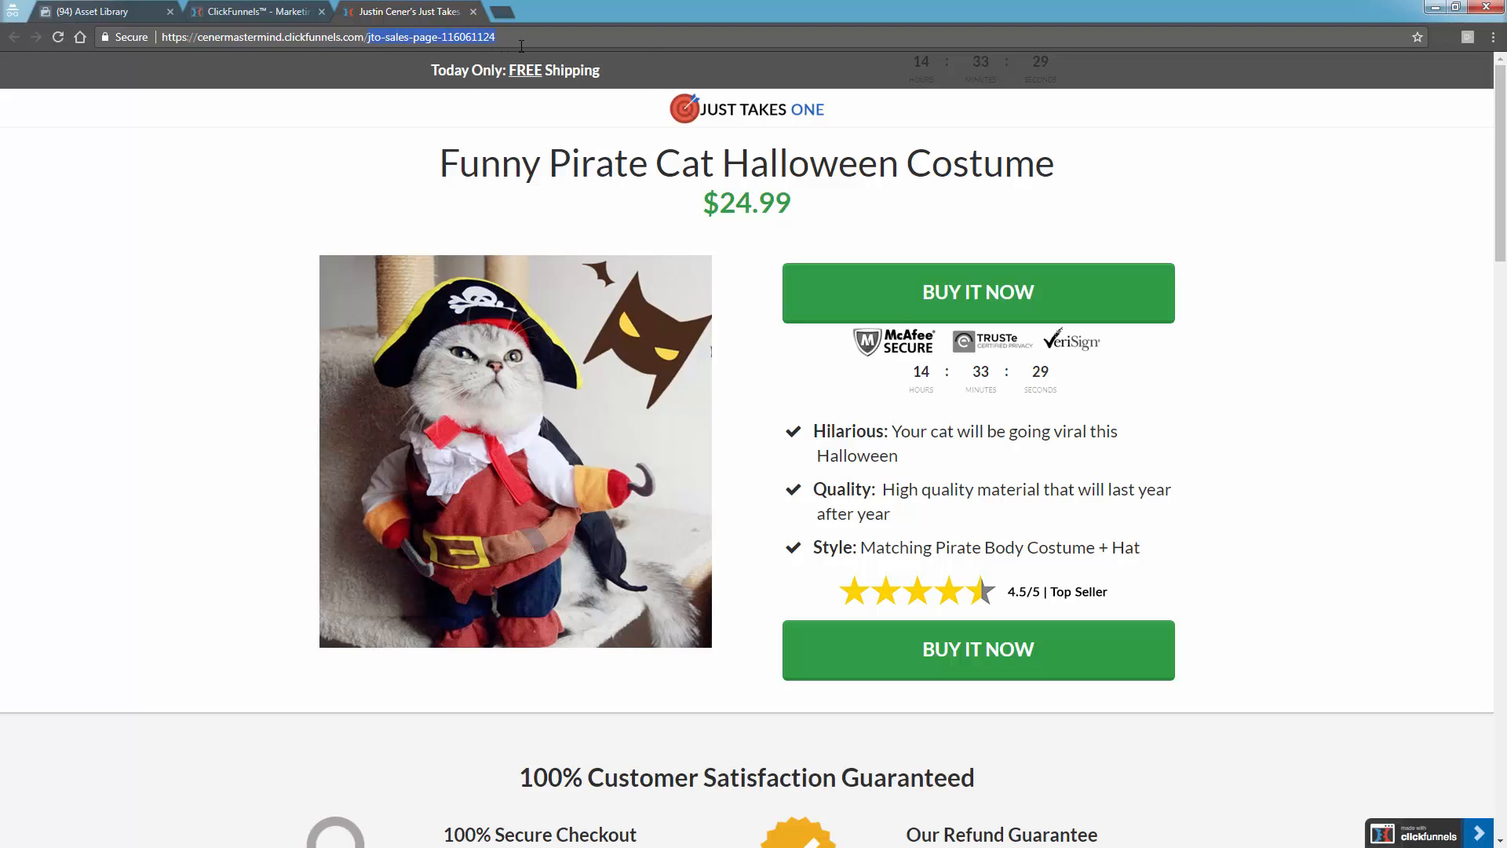
pyautogui.rightClick(481, 40)
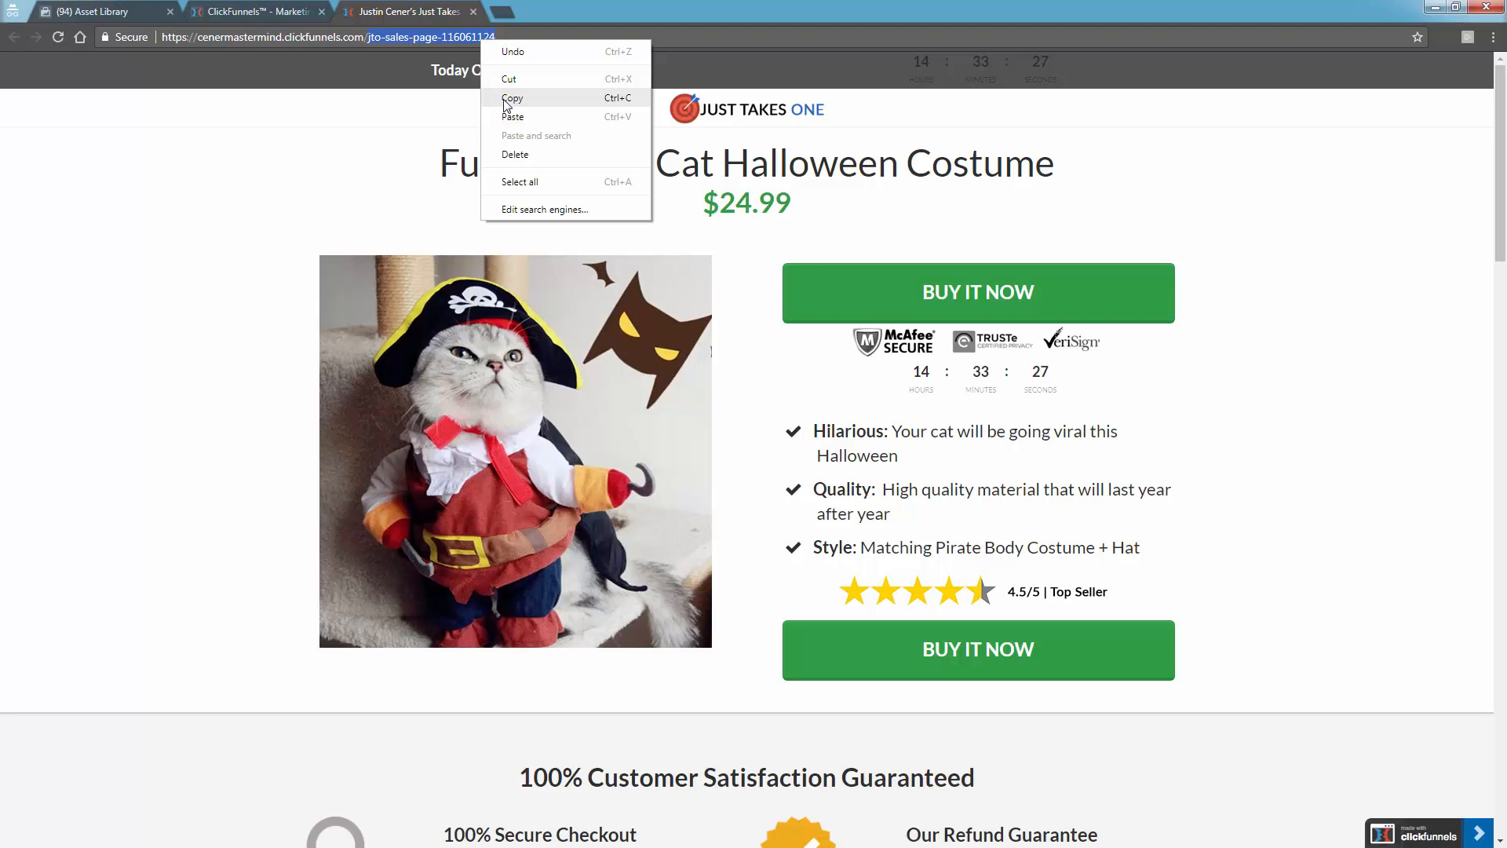
pyautogui.click(509, 98)
# Return to the Facebook Asset Library and enter jto-sales-page-116061124 as the value the URL must contain.
pyautogui.click(142, 12)
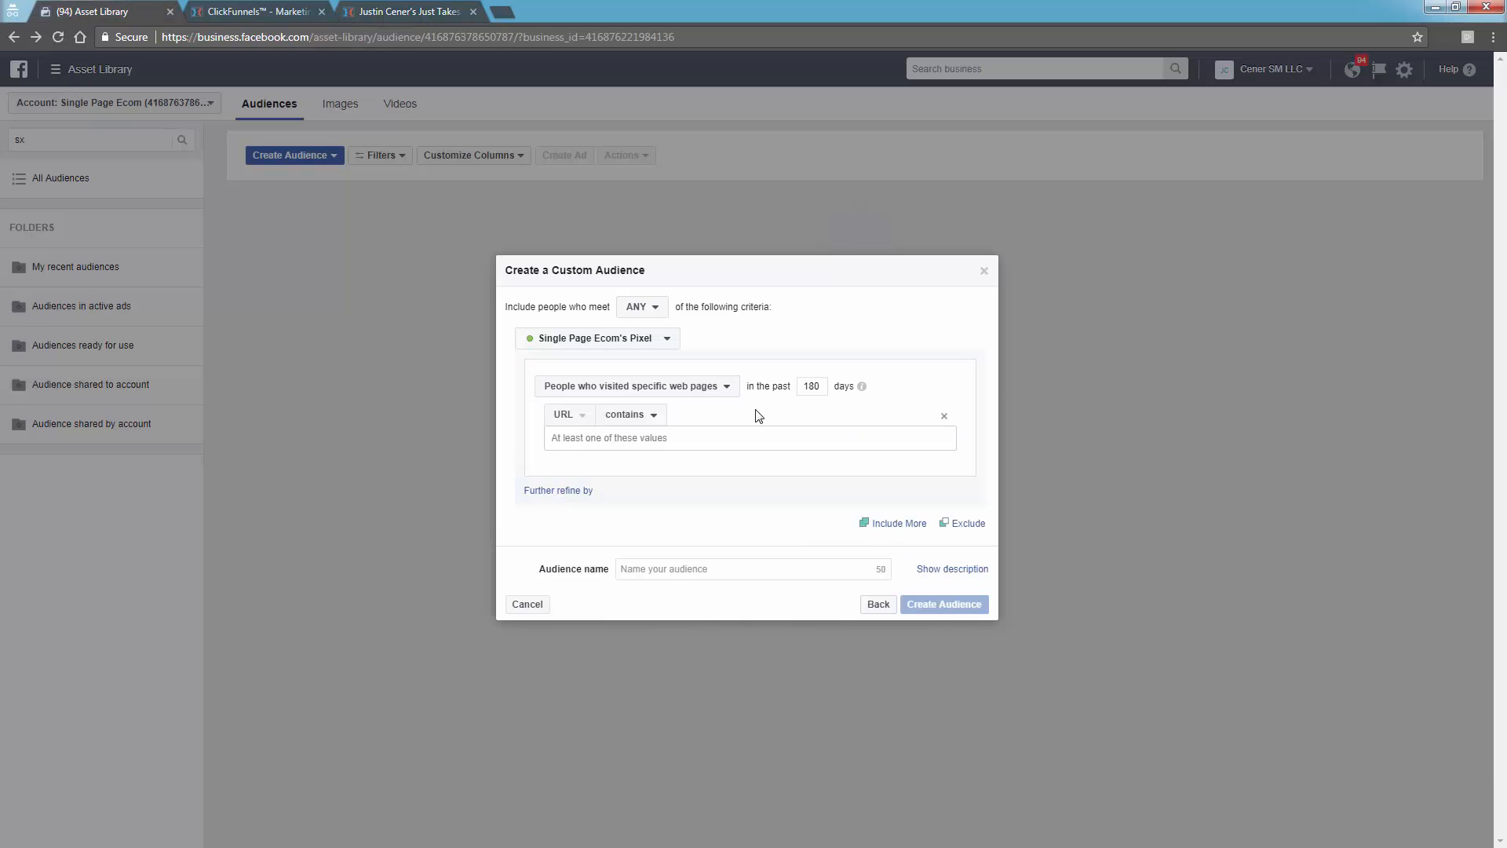
pyautogui.rightClick(724, 436)
pyautogui.click(666, 440)
pyautogui.rightClick(665, 438)
pyautogui.click(705, 533)
pyautogui.press('Tab')
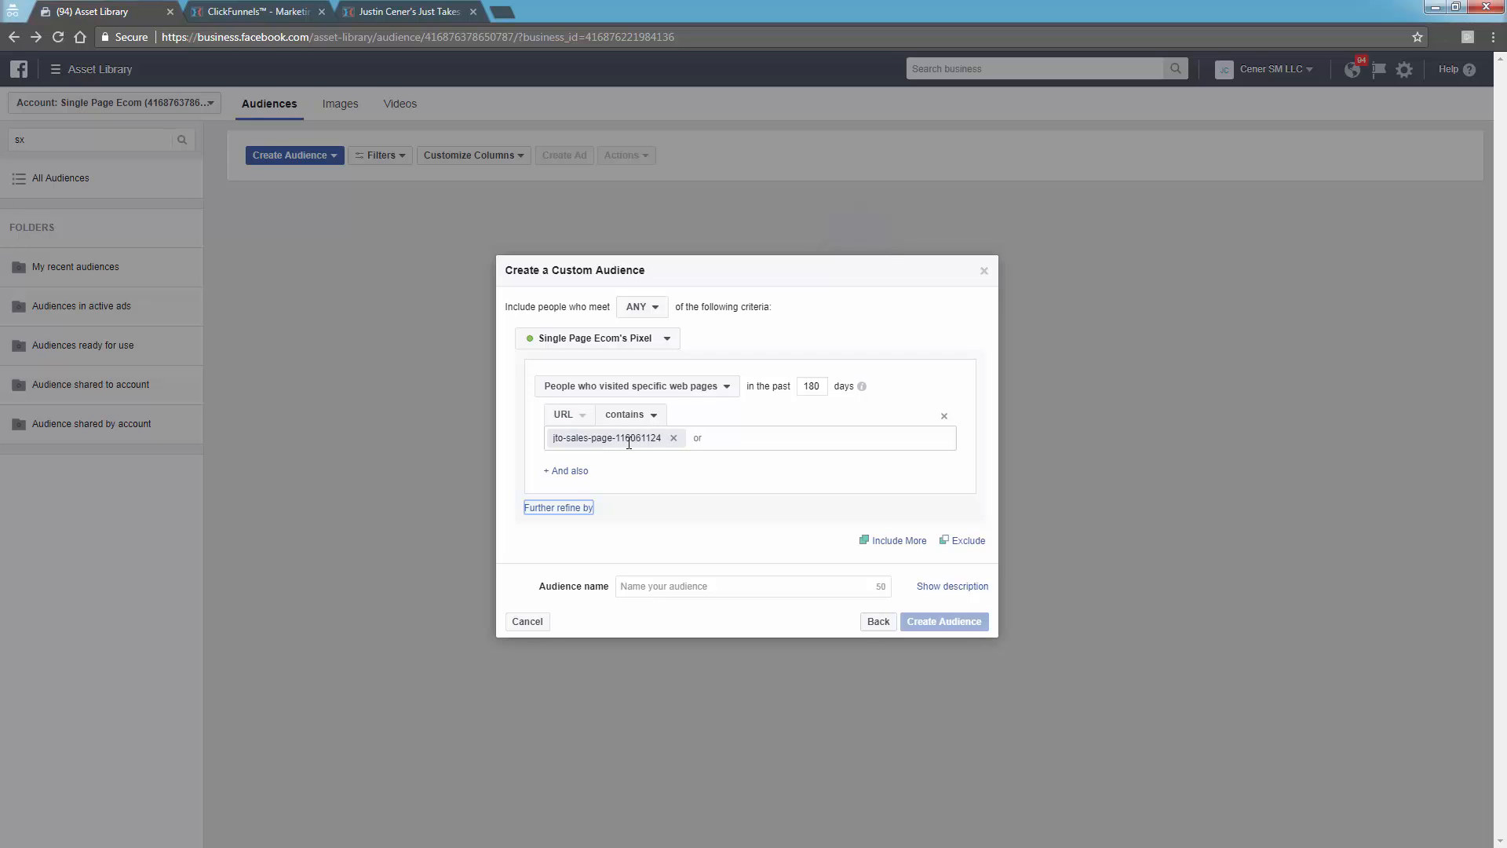
# Go from the live sales page to its order page and copy the last part of the order page's URL.
pyautogui.click(408, 10)
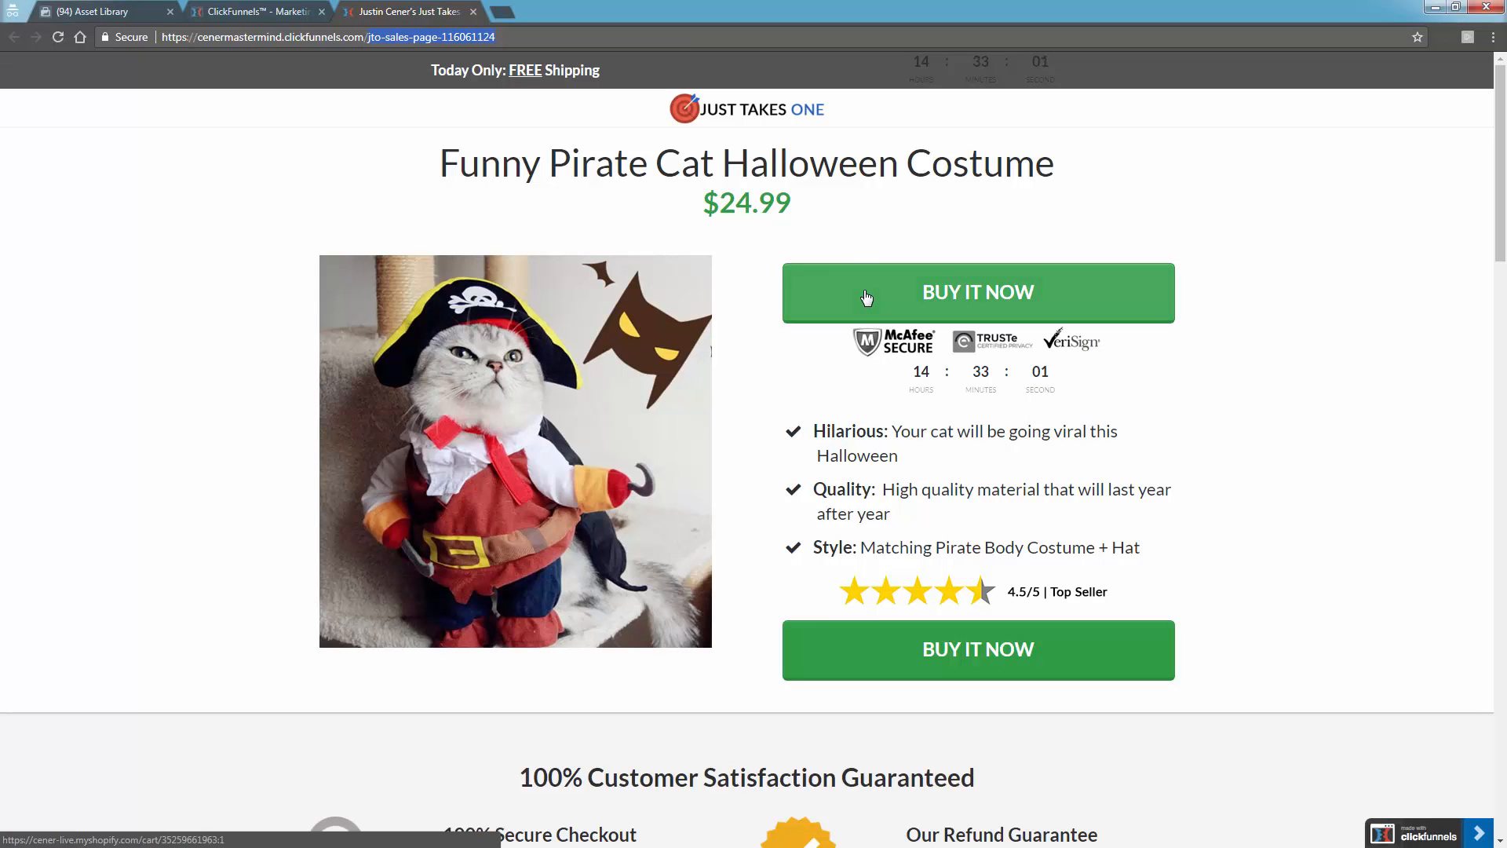
pyautogui.click(822, 647)
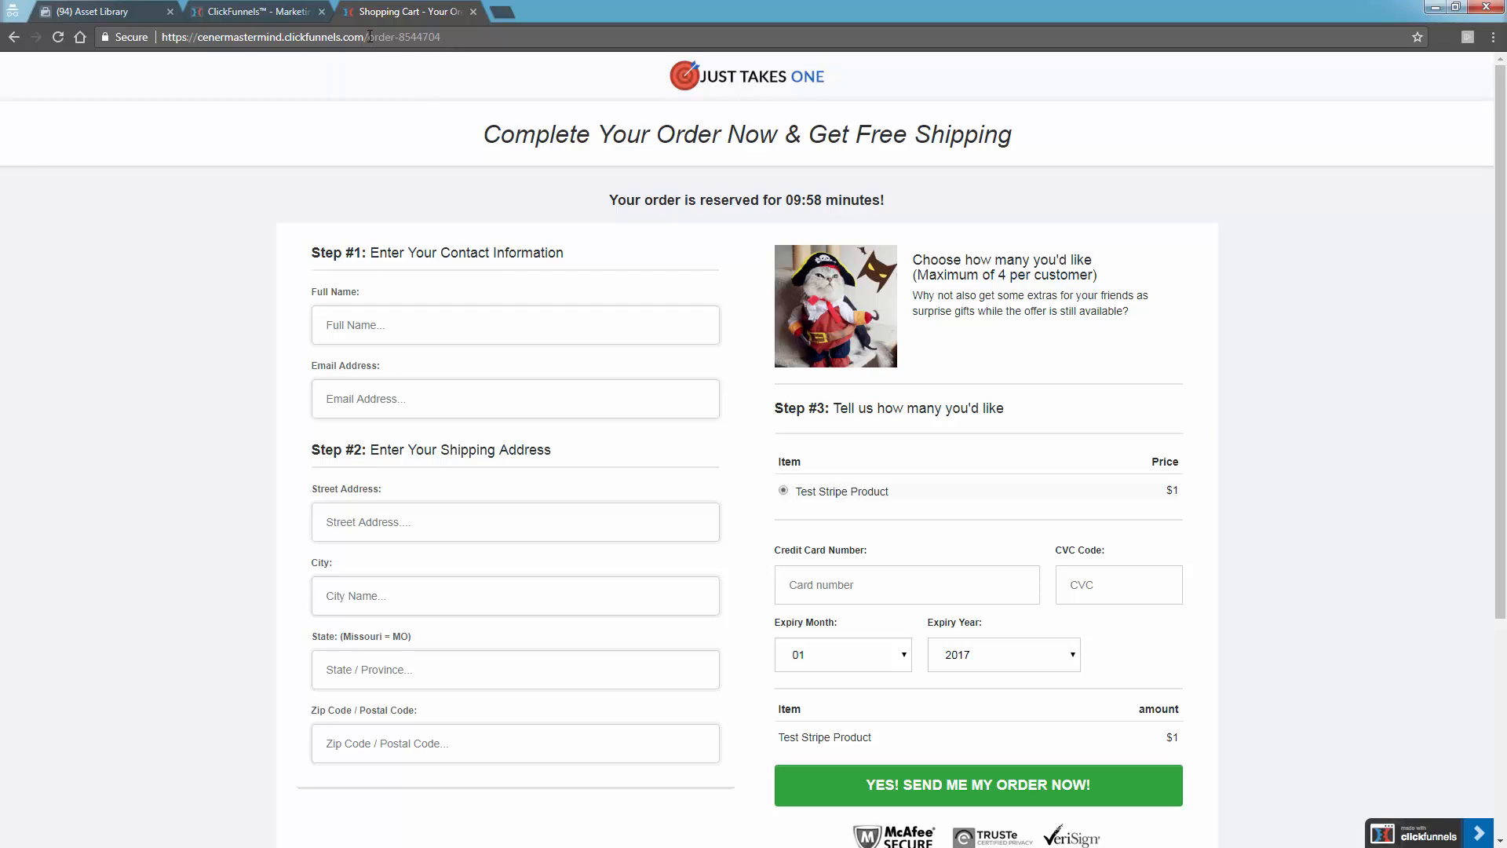
pyautogui.moveTo(368, 37); pyautogui.dragTo(462, 39)
pyautogui.rightClick(436, 41)
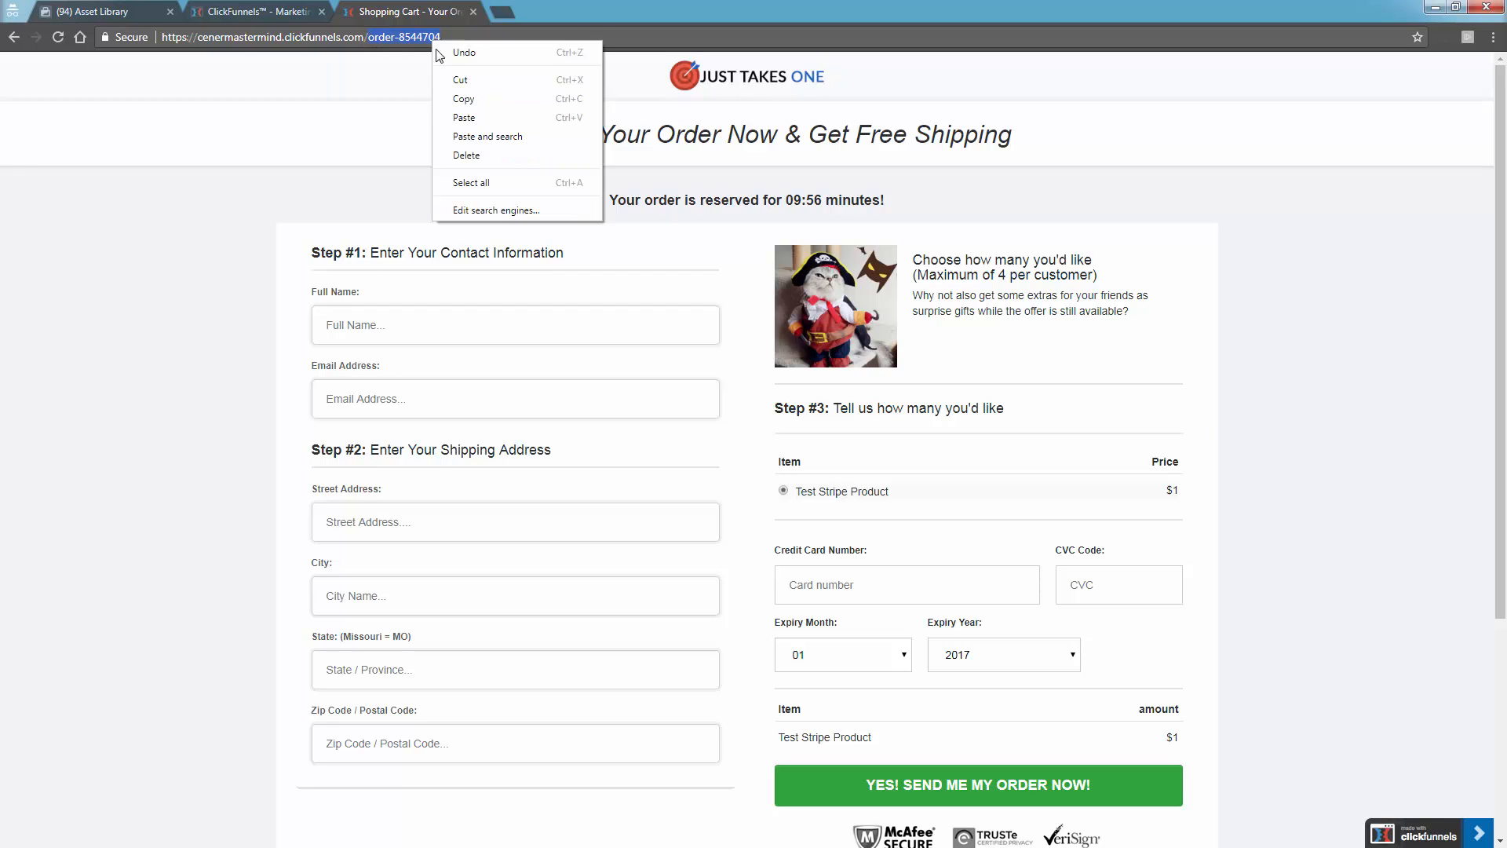
pyautogui.click(463, 94)
# Try the order page's URL part as the URL value in place of the sales page's, and remove it.
pyautogui.hotkey('ctrl', '1')
pyautogui.click(674, 438)
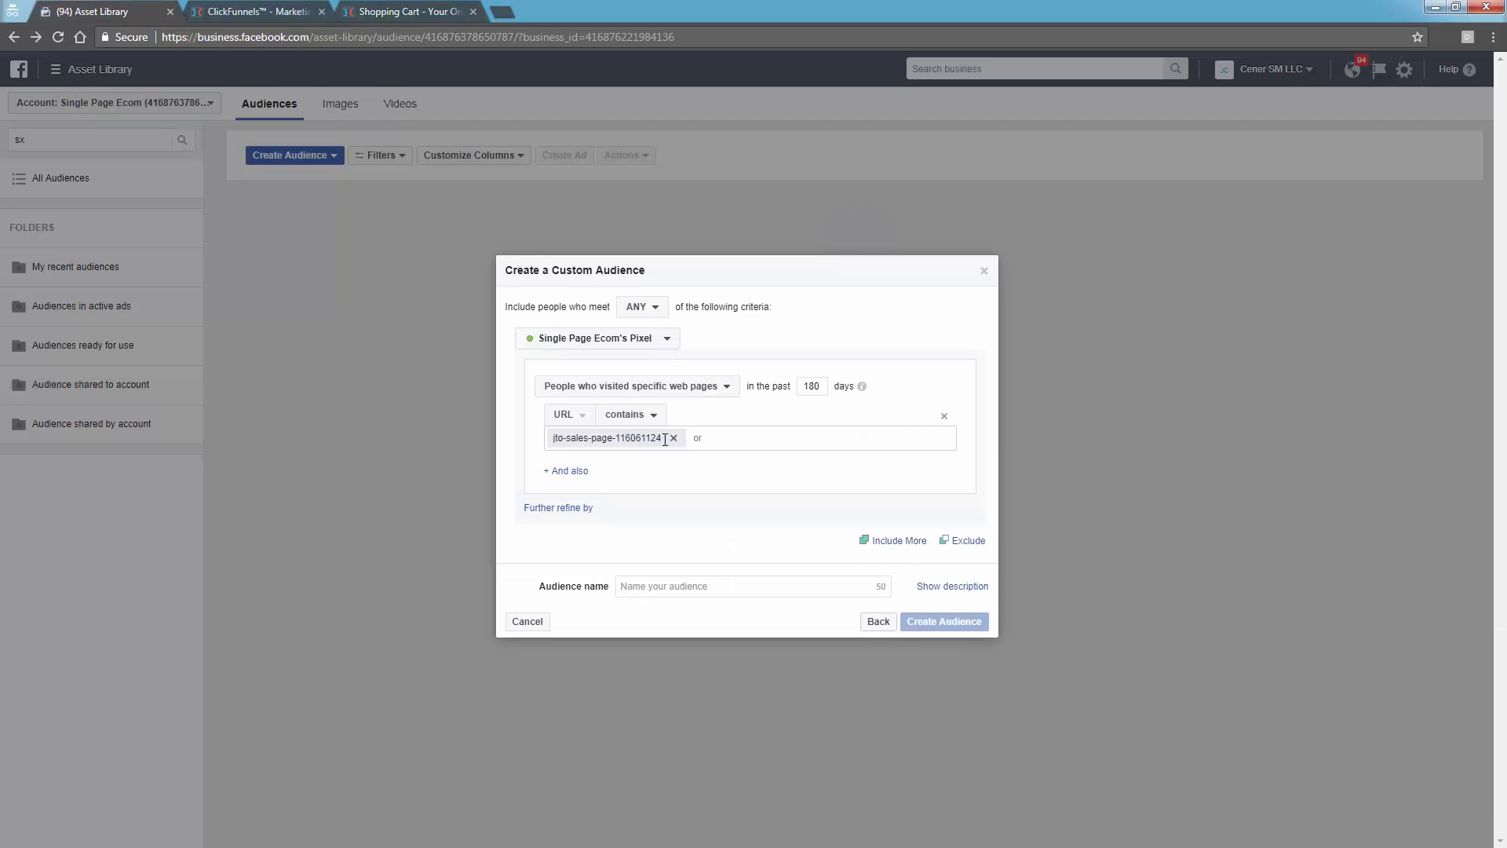
pyautogui.rightClick(647, 441)
pyautogui.click(687, 538)
pyautogui.press('Return')
pyautogui.click(626, 437)
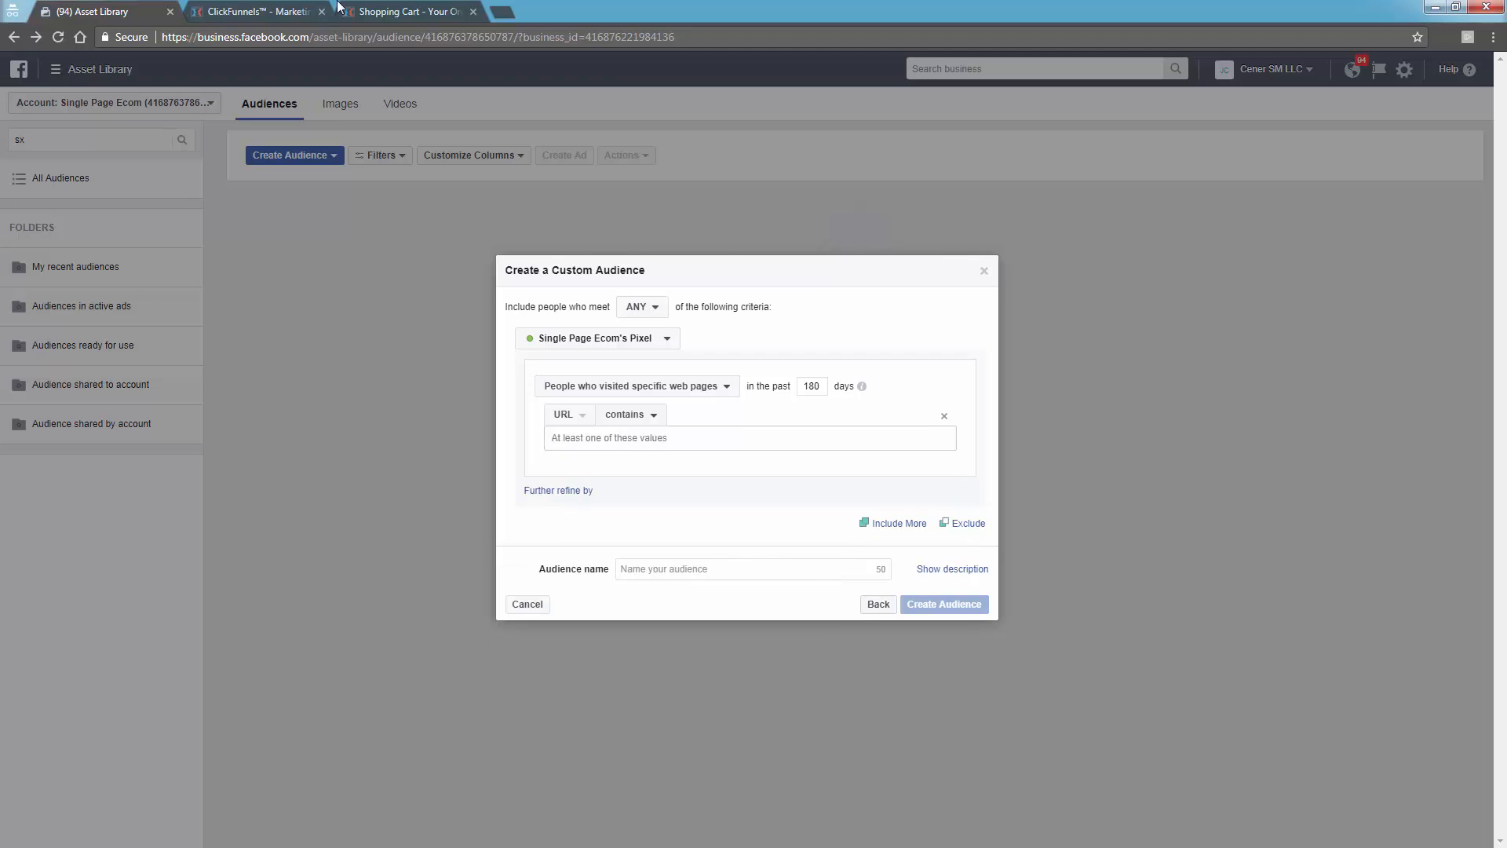
# Go back to the live sales page, copy jto-sales-page-116061124 from its URL, and enter it as the audience's URL contains value.
pyautogui.click(404, 11)
pyautogui.click(14, 37)
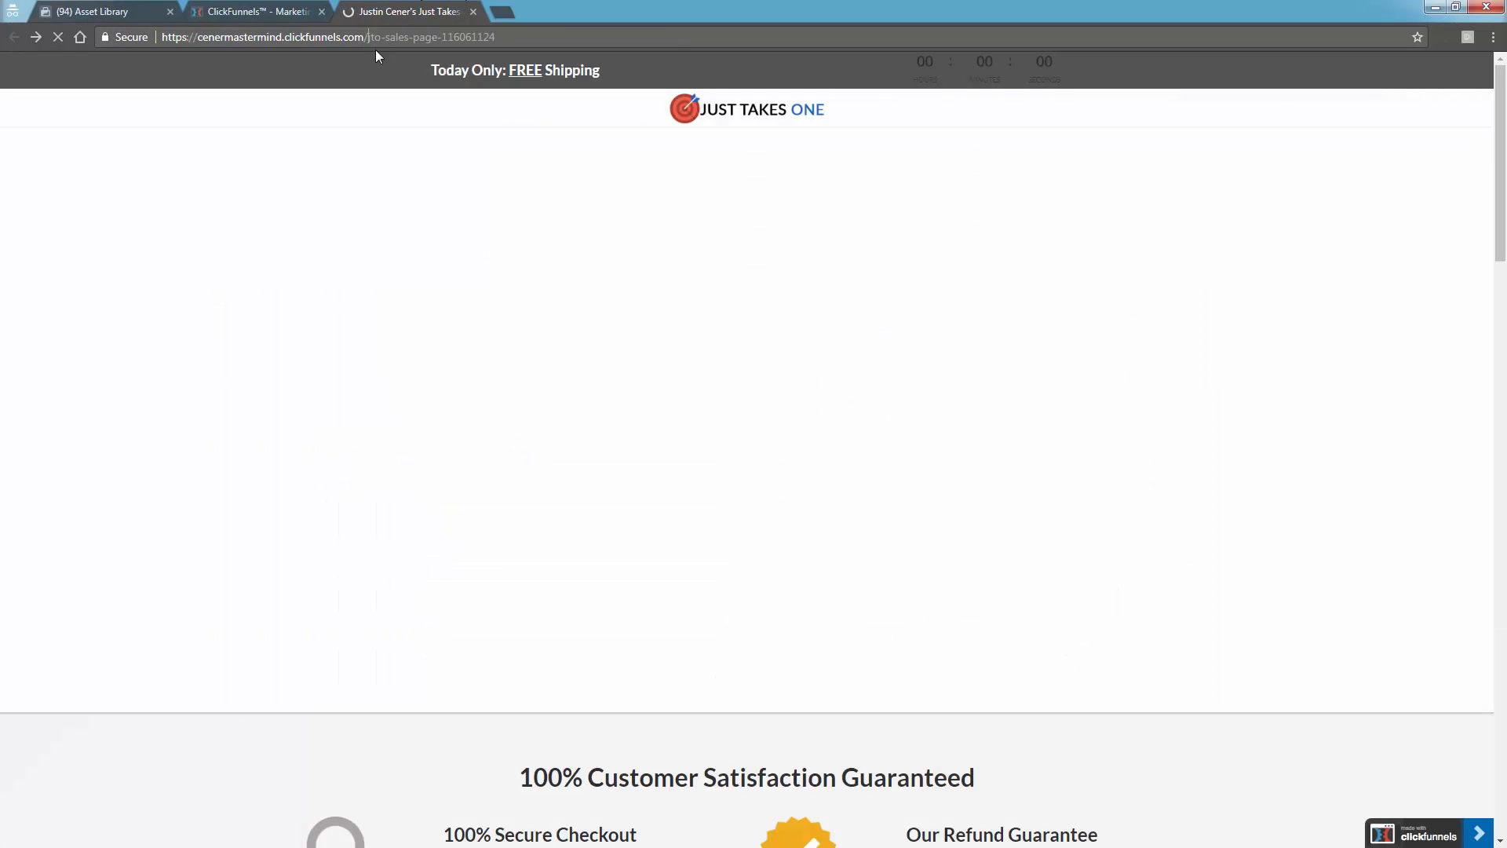
pyautogui.moveTo(367, 37); pyautogui.dragTo(489, 36)
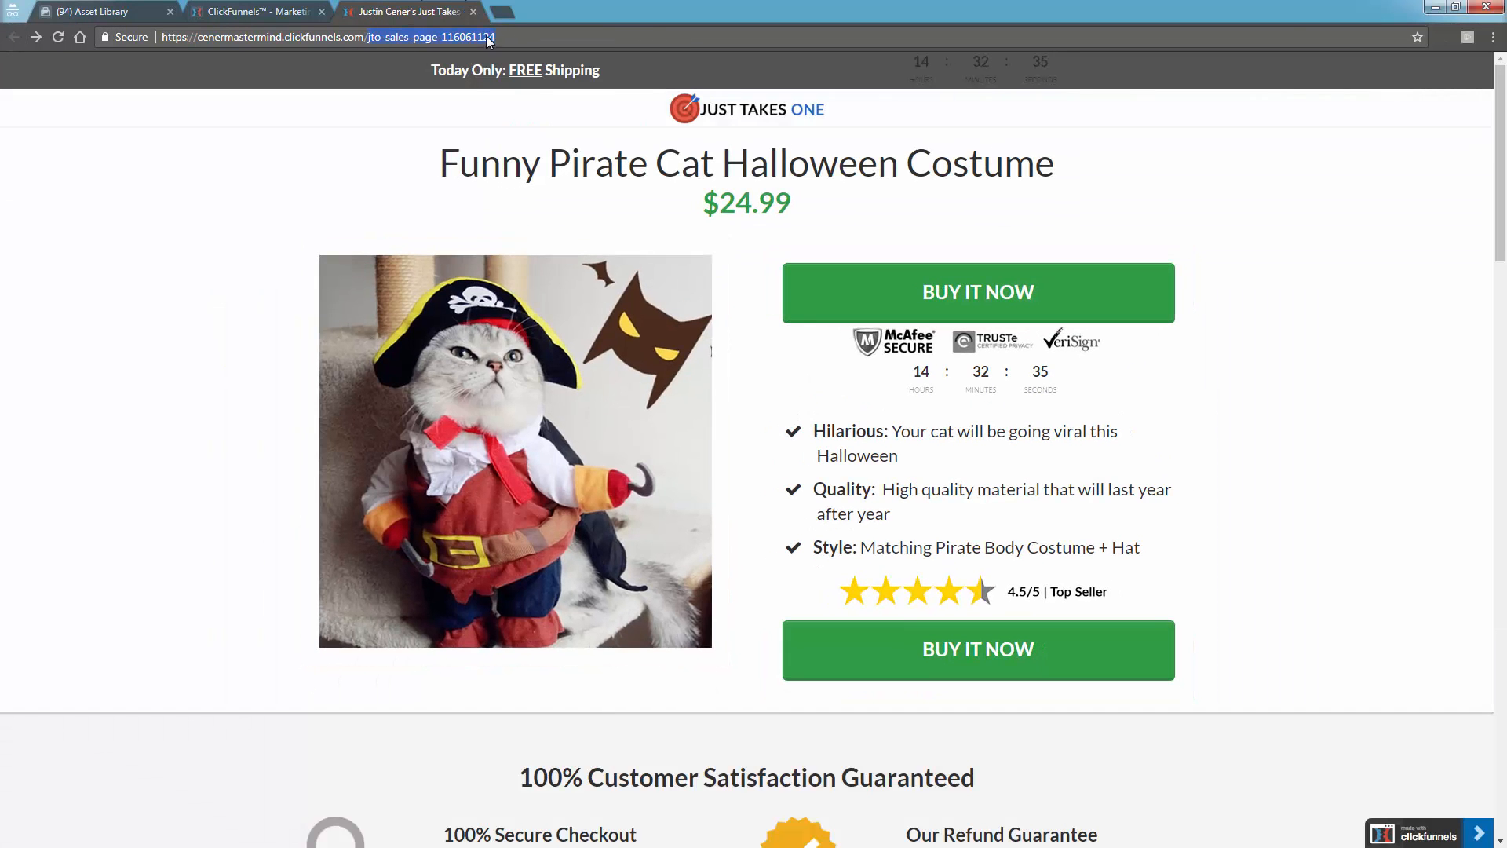
pyautogui.rightClick(488, 37)
pyautogui.click(514, 94)
pyautogui.click(92, 11)
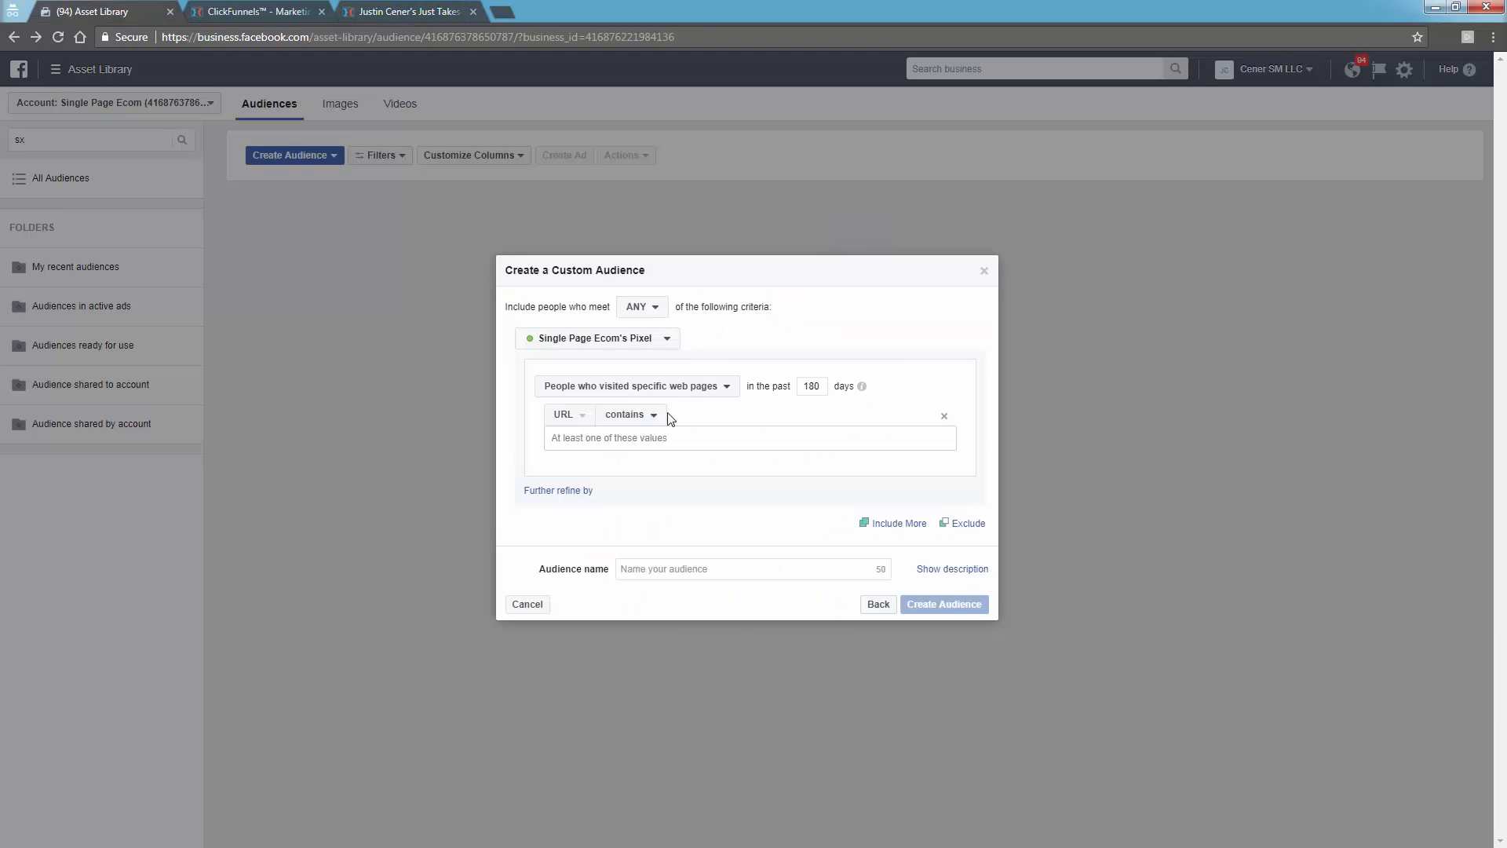
pyautogui.rightClick(666, 441)
pyautogui.click(695, 536)
# Name the audience "Cat halloween costume RT" and create it.
pyautogui.click(796, 580)
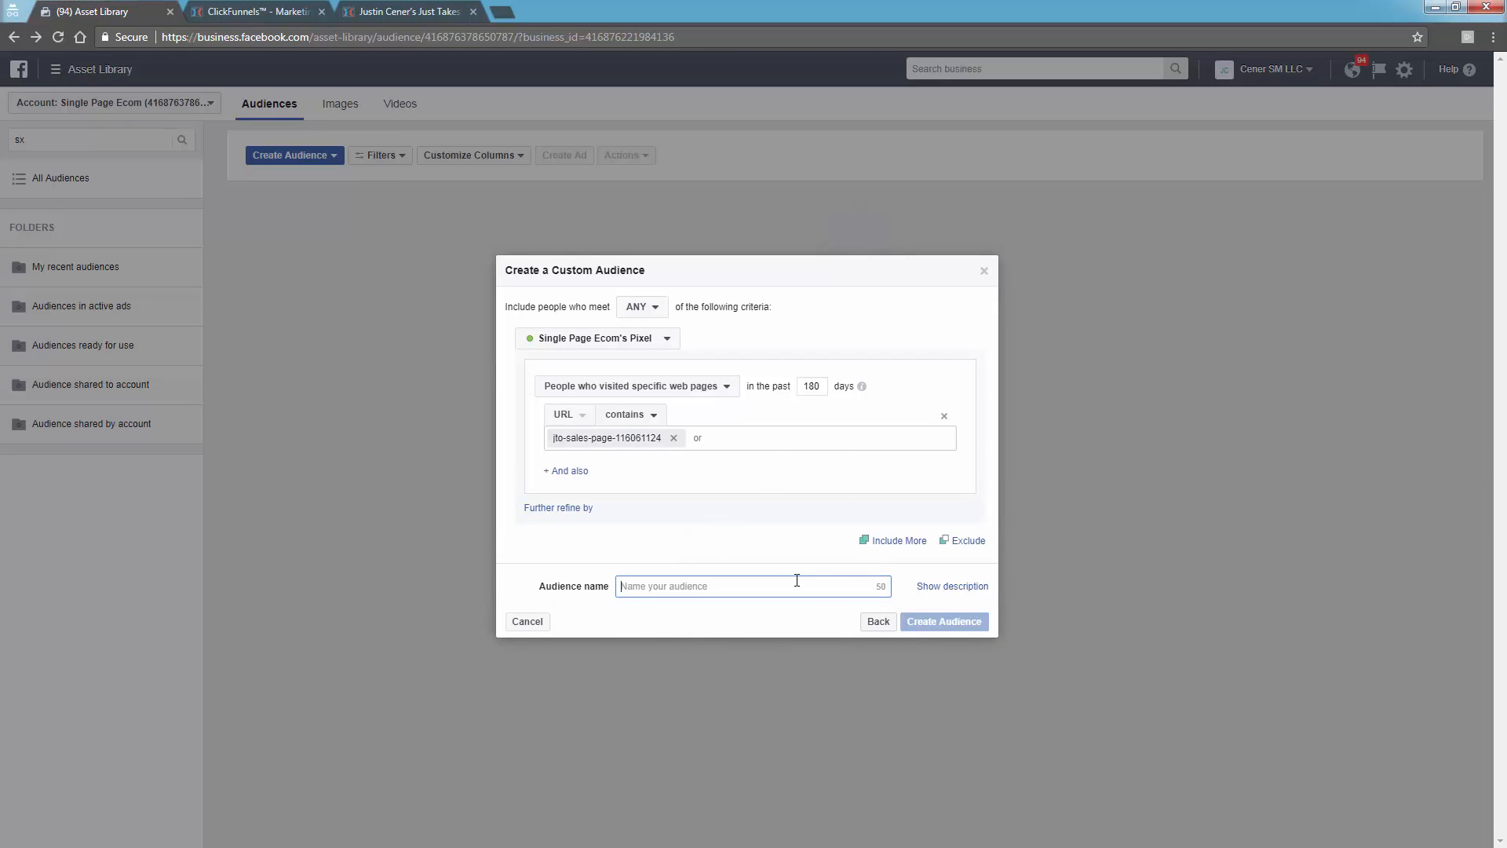
pyautogui.write('Cat halloween c')
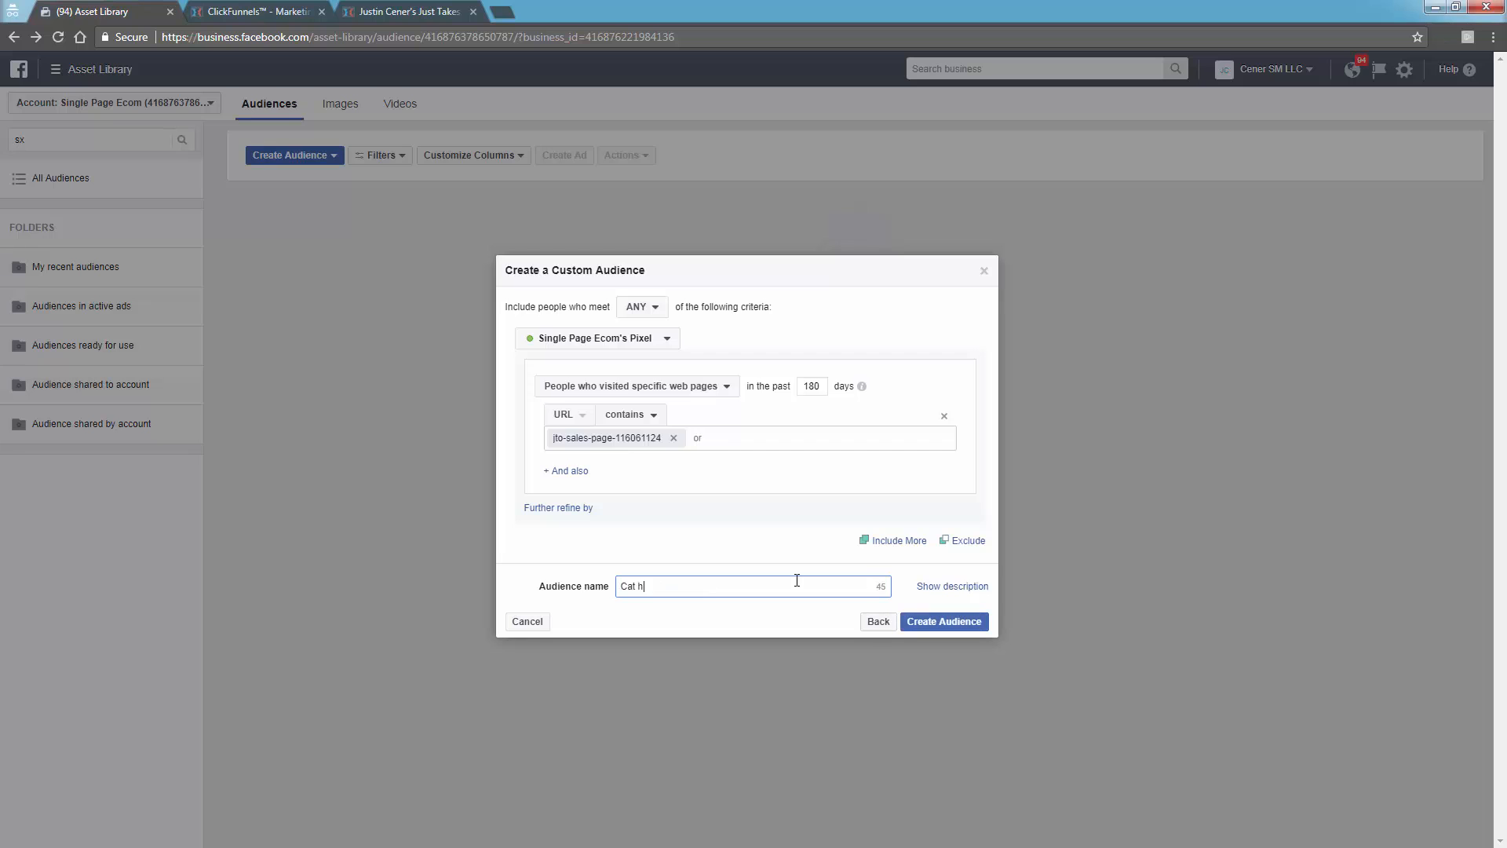
pyautogui.write('ostume RT')
pyautogui.click(943, 623)
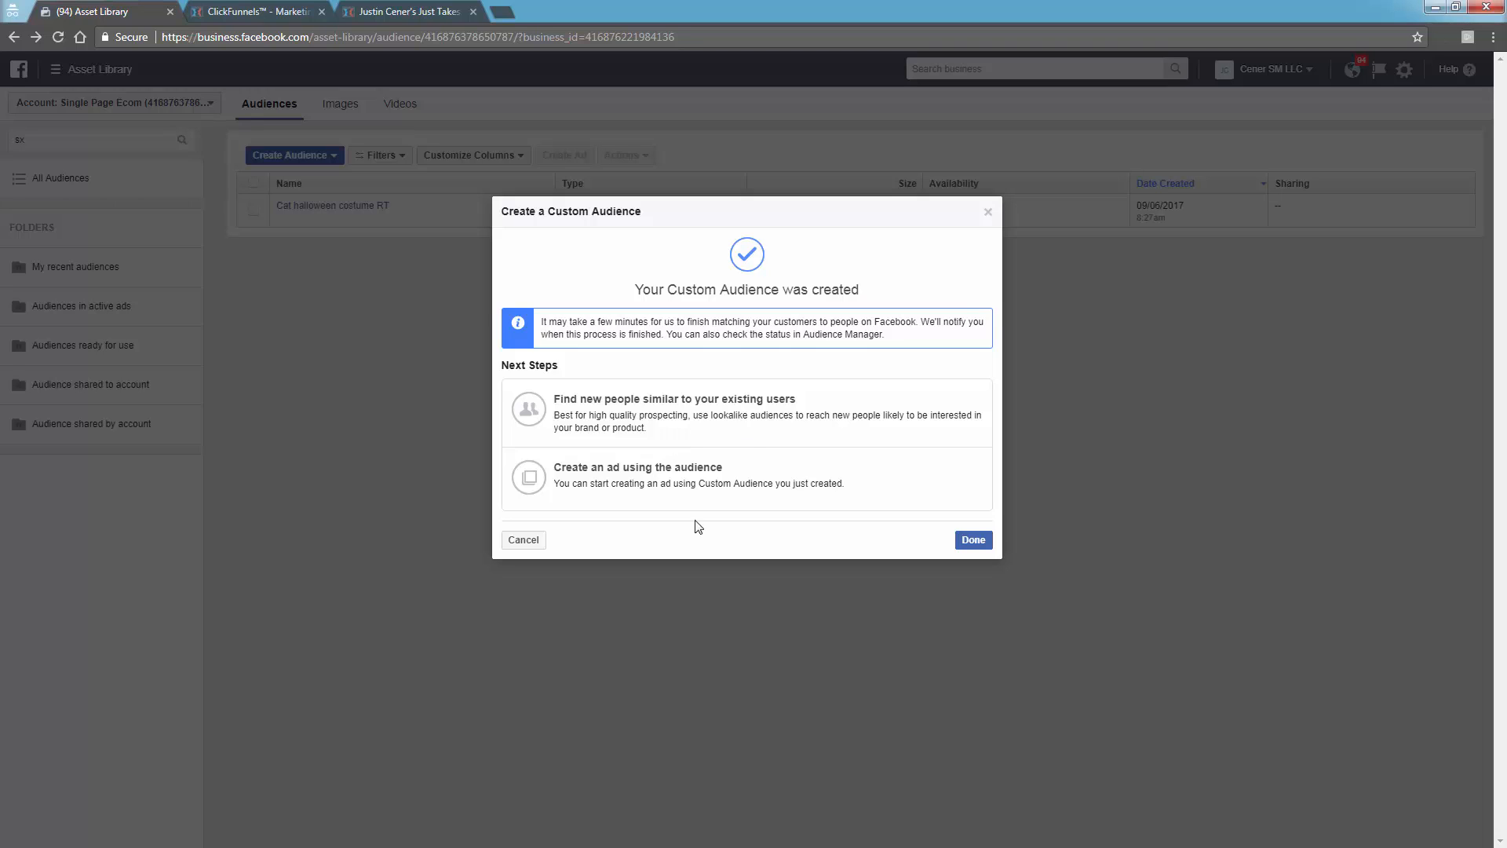
# Start a lookalike audience based on Cat halloween costume RT and set its location to United States.
pyautogui.click(590, 422)
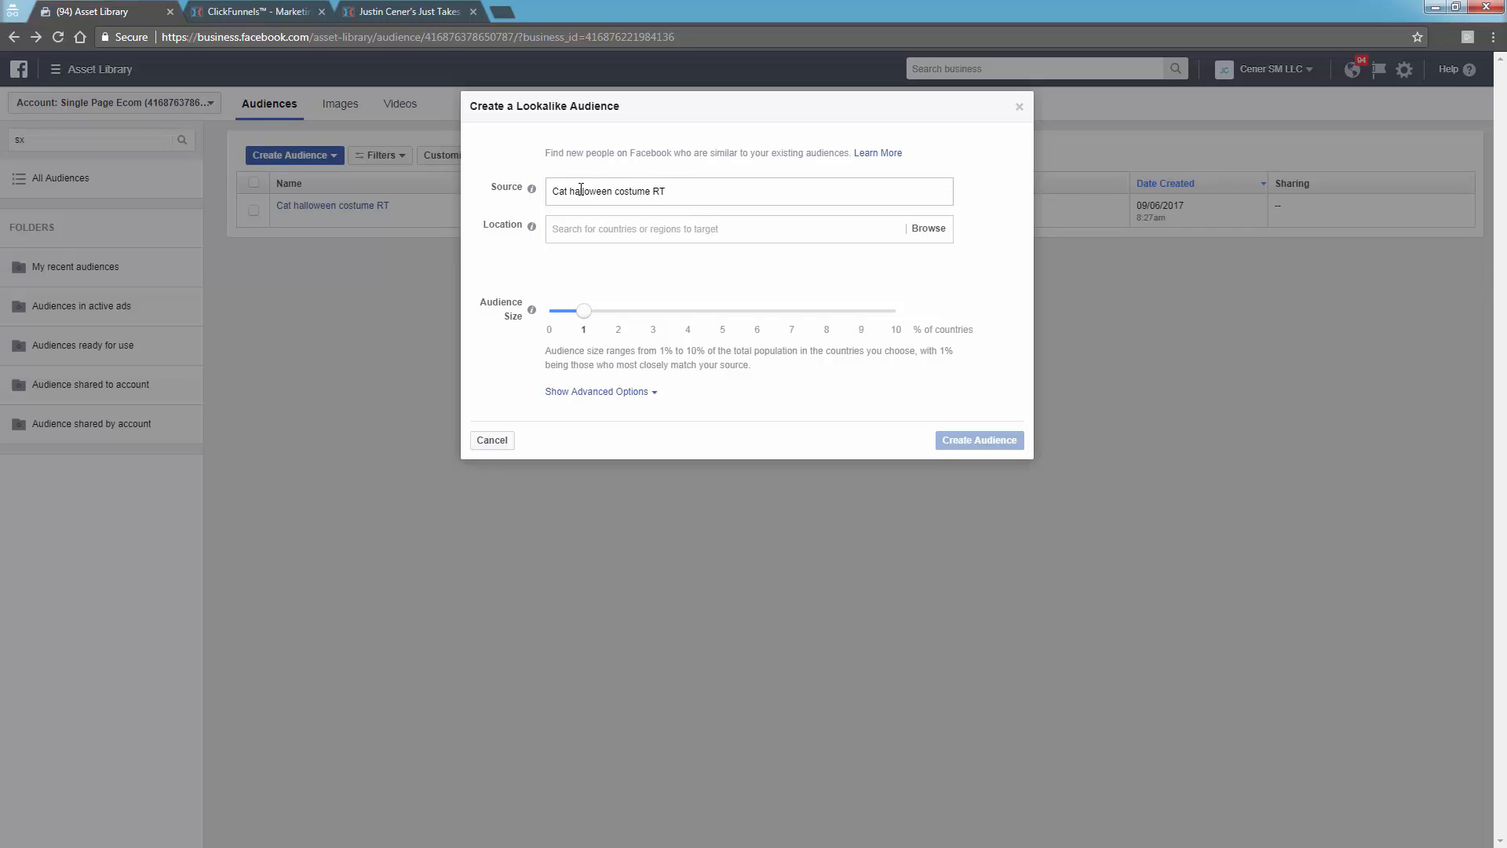
pyautogui.click(585, 229)
pyautogui.write('u')
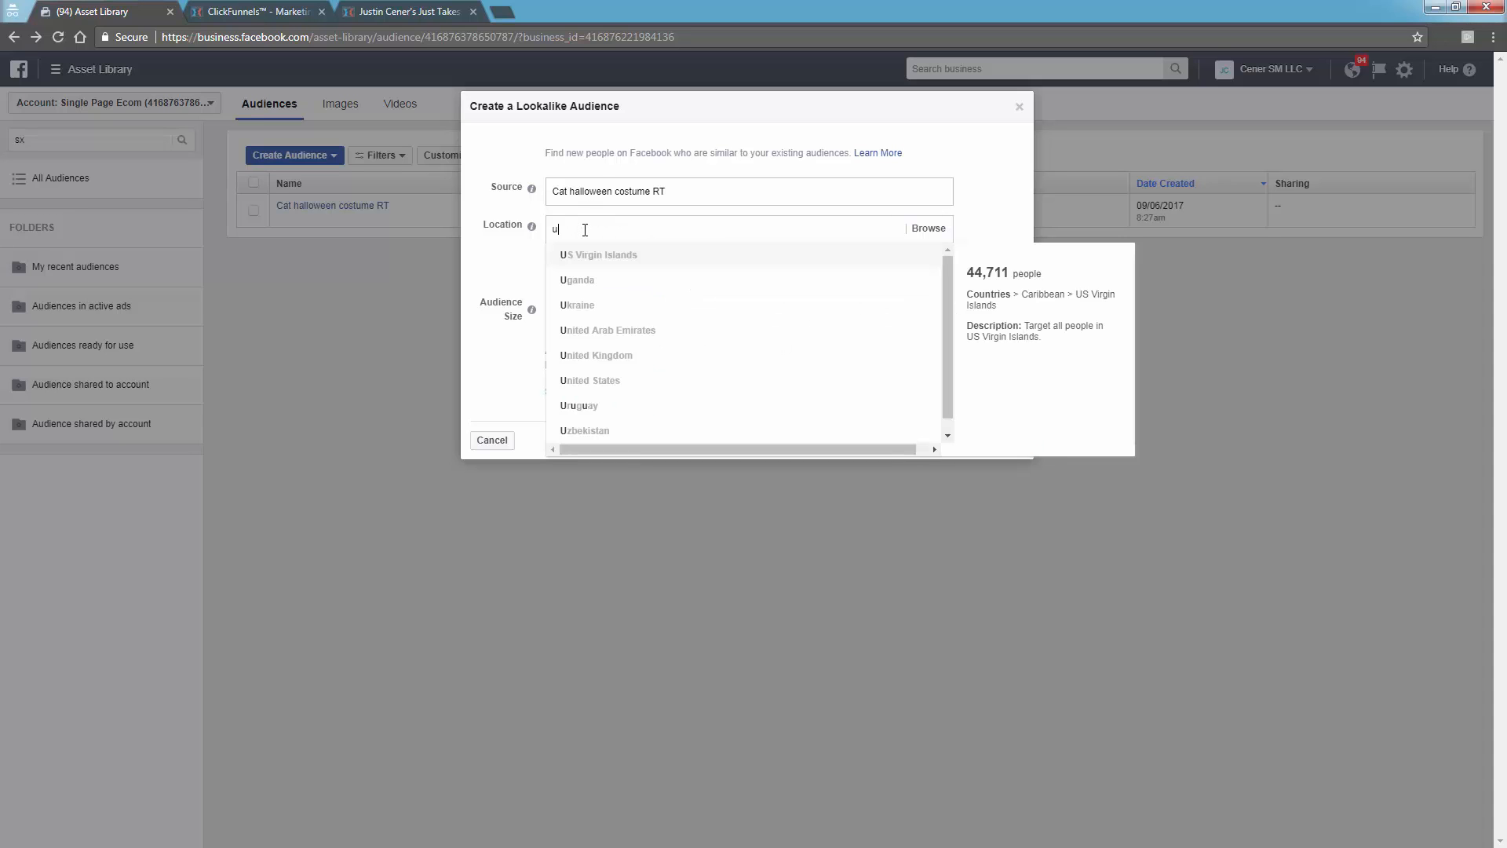
pyautogui.write('nited')
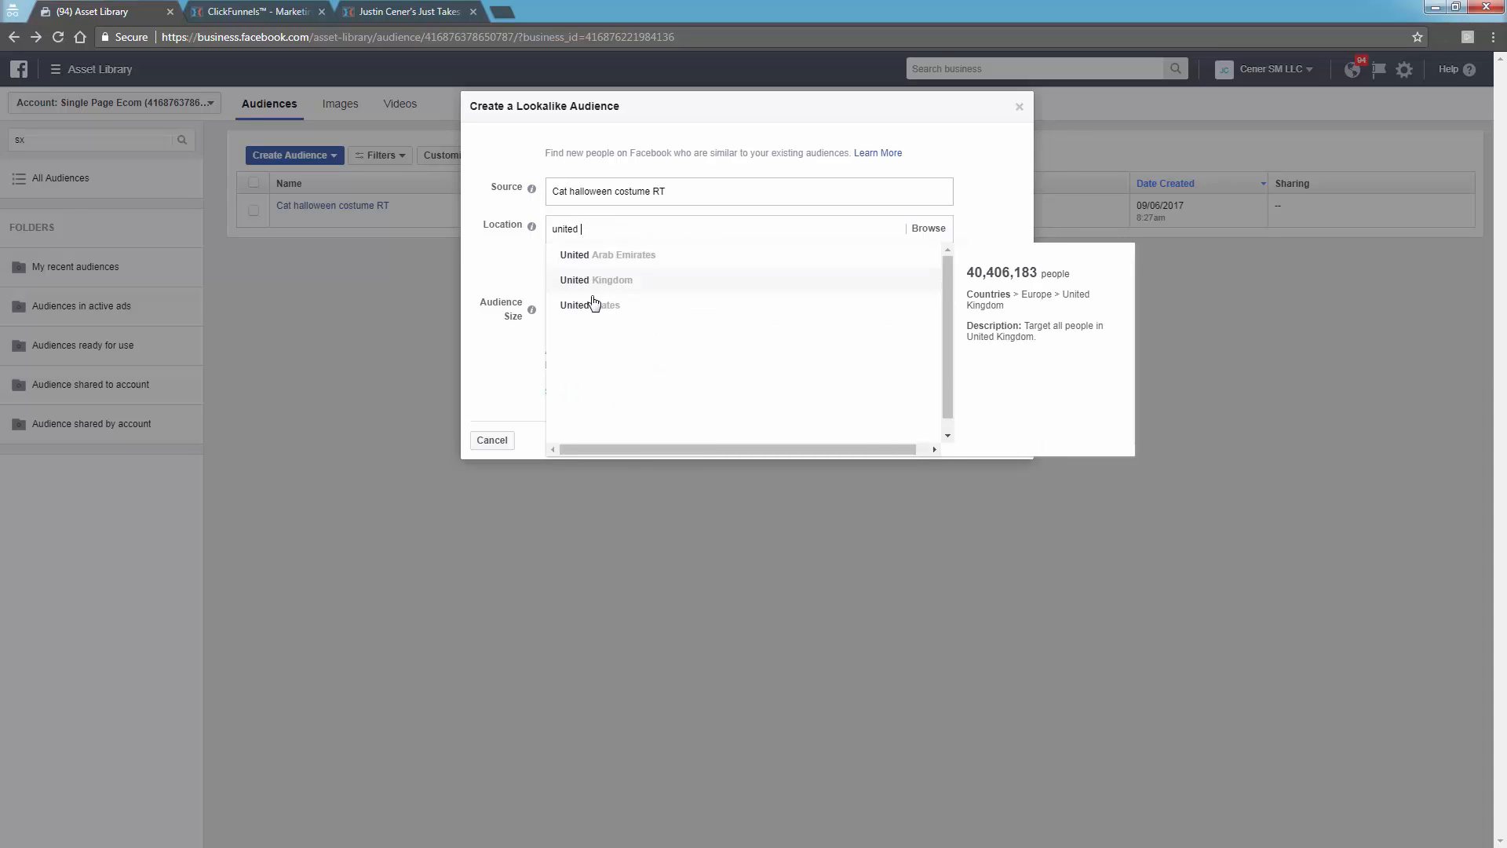
pyautogui.click(589, 304)
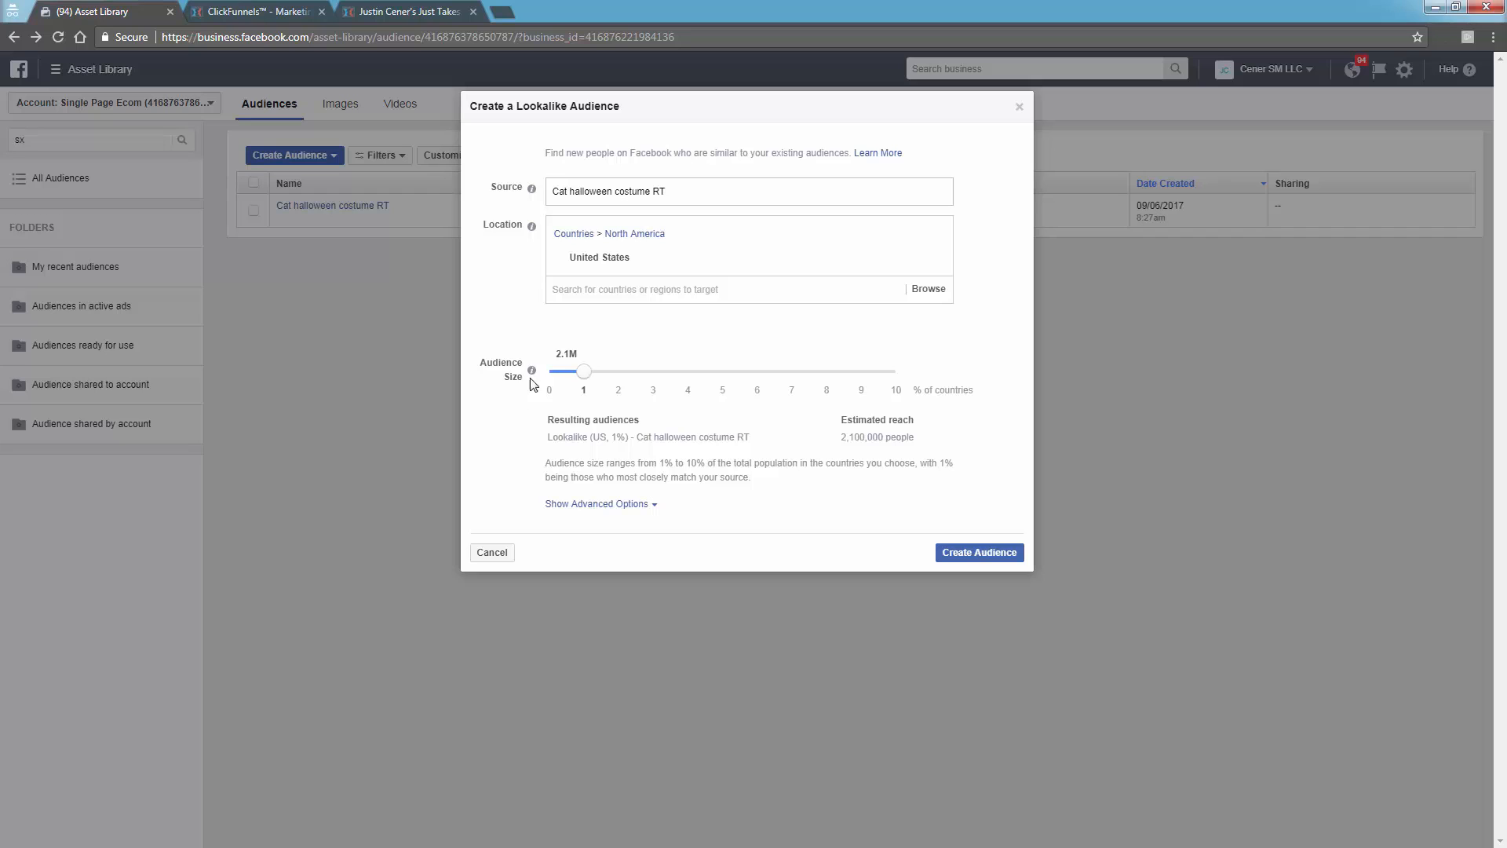
# Check the advanced options, keep the audience size at 1%, and create the lookalike audience.
pyautogui.click(597, 504)
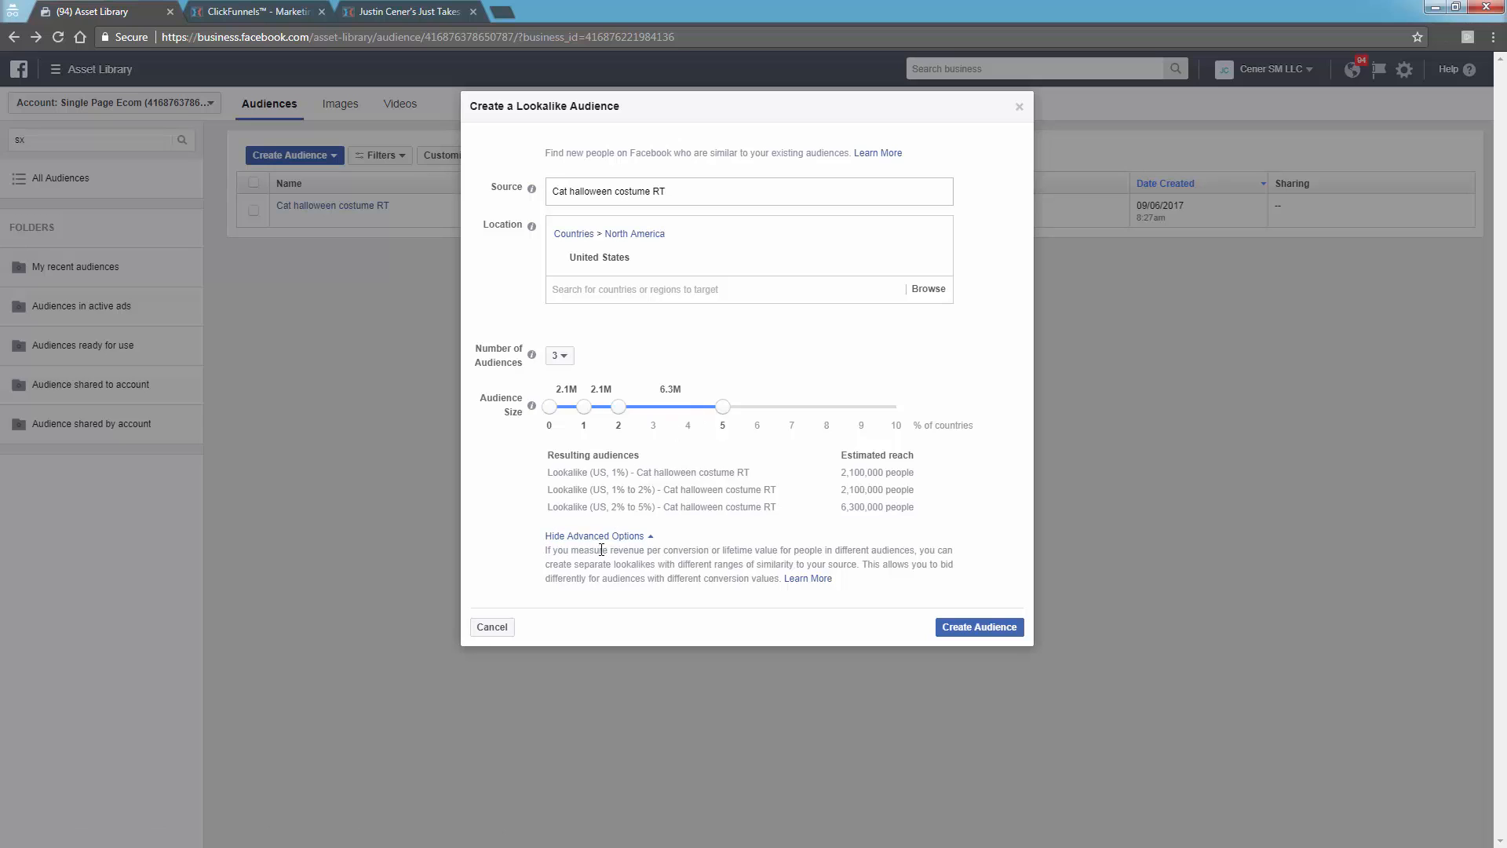
pyautogui.click(600, 536)
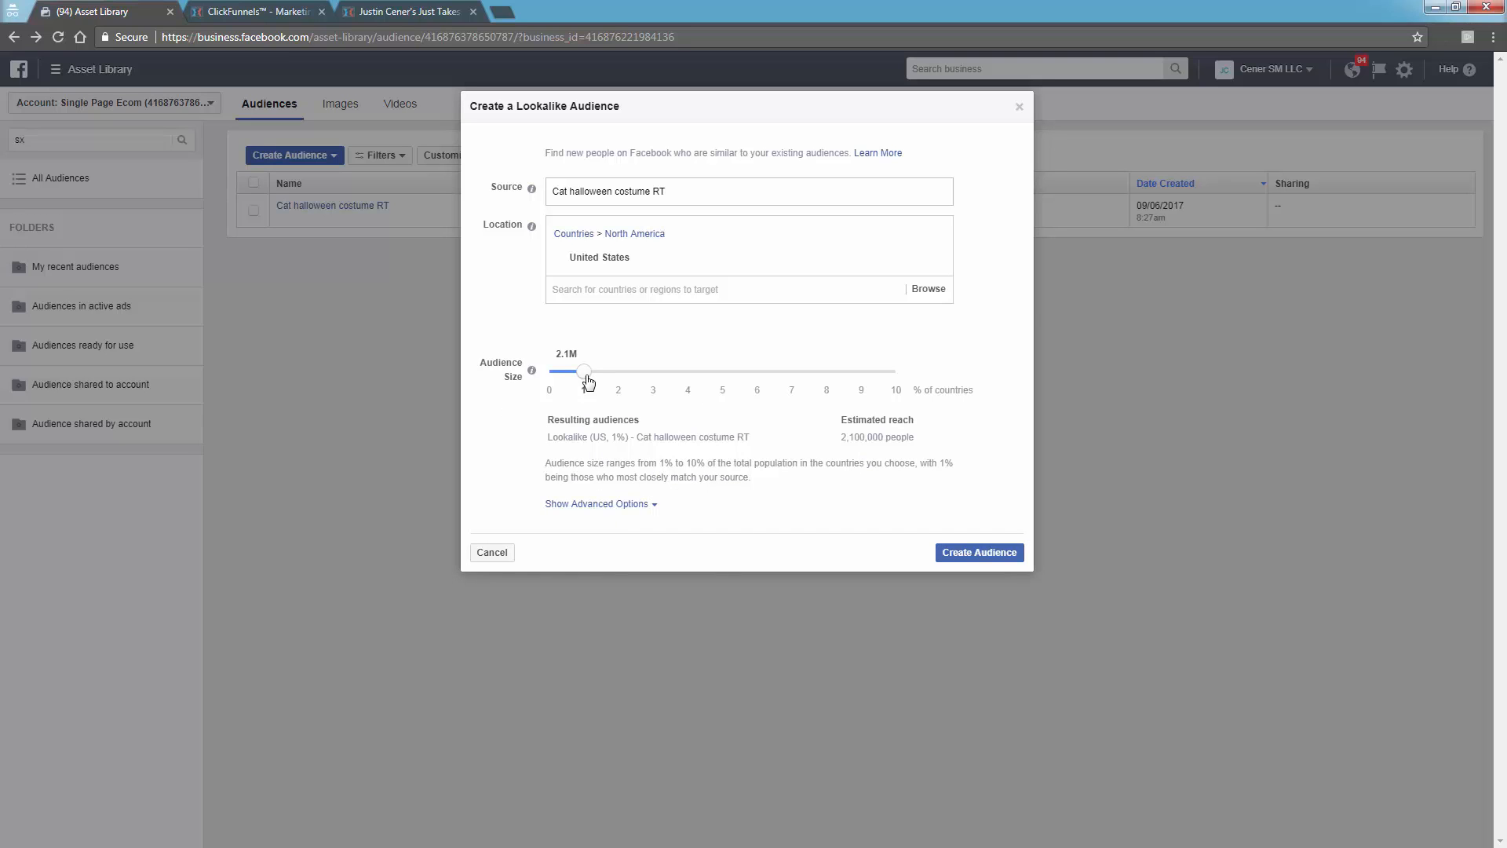
pyautogui.moveTo(589, 381); pyautogui.dragTo(630, 377)
pyautogui.click(584, 376)
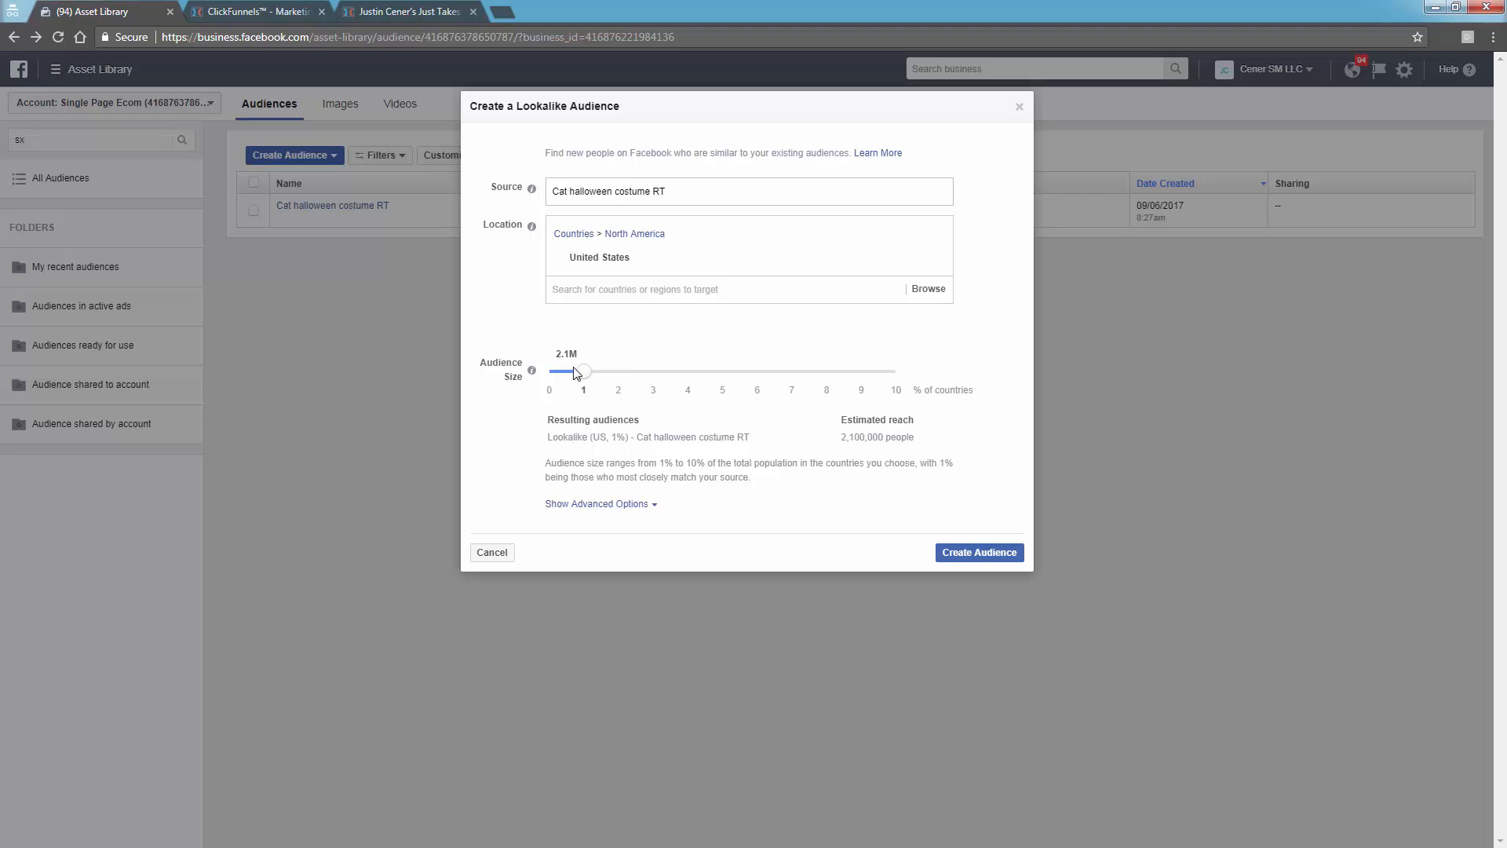
pyautogui.click(974, 553)
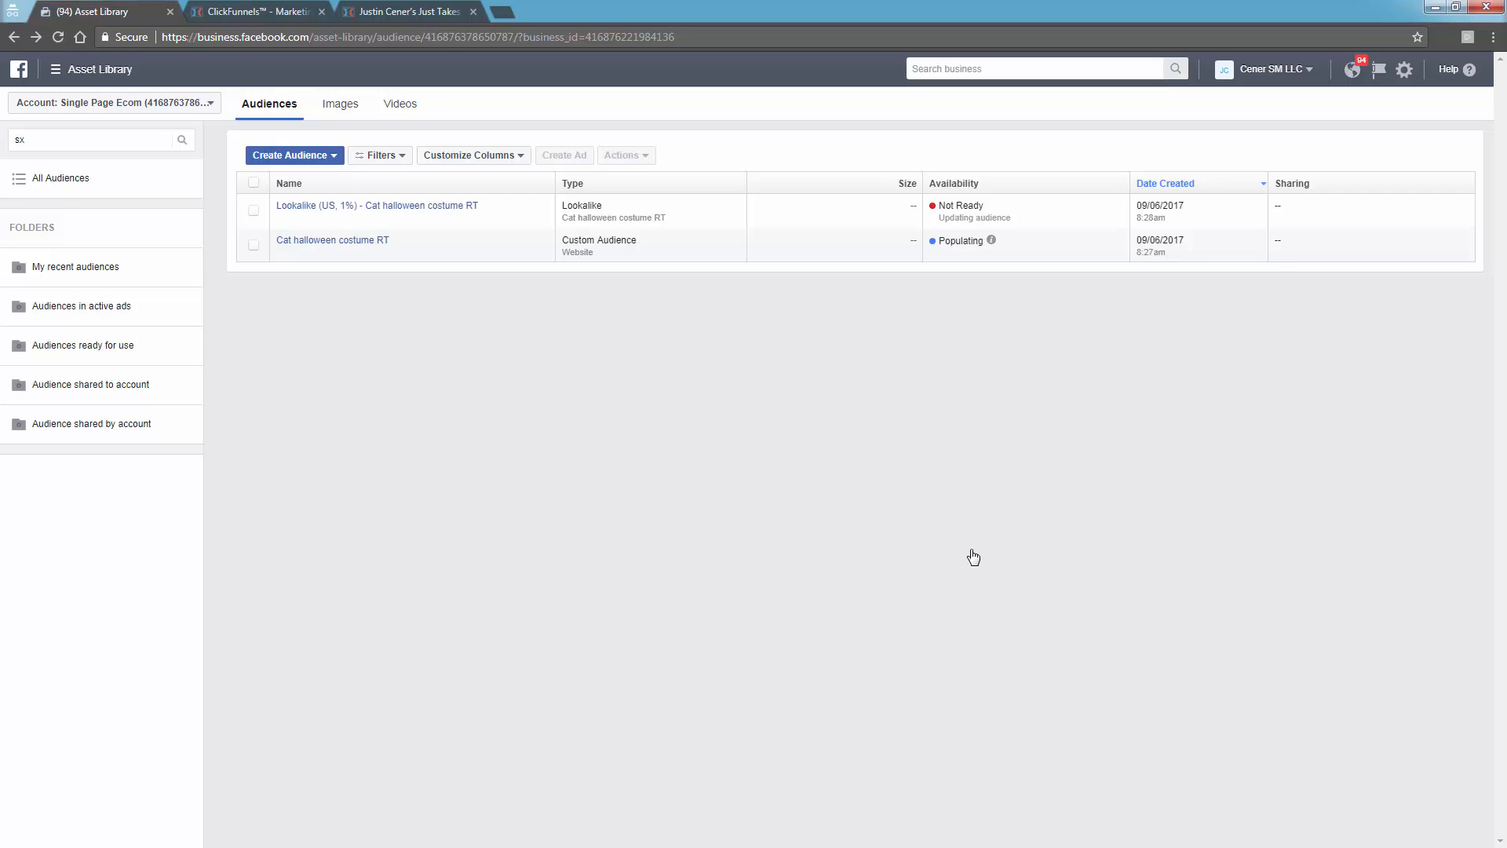
# Start a custom audience from website traffic and base it on the Purchase event.
pyautogui.click(289, 154)
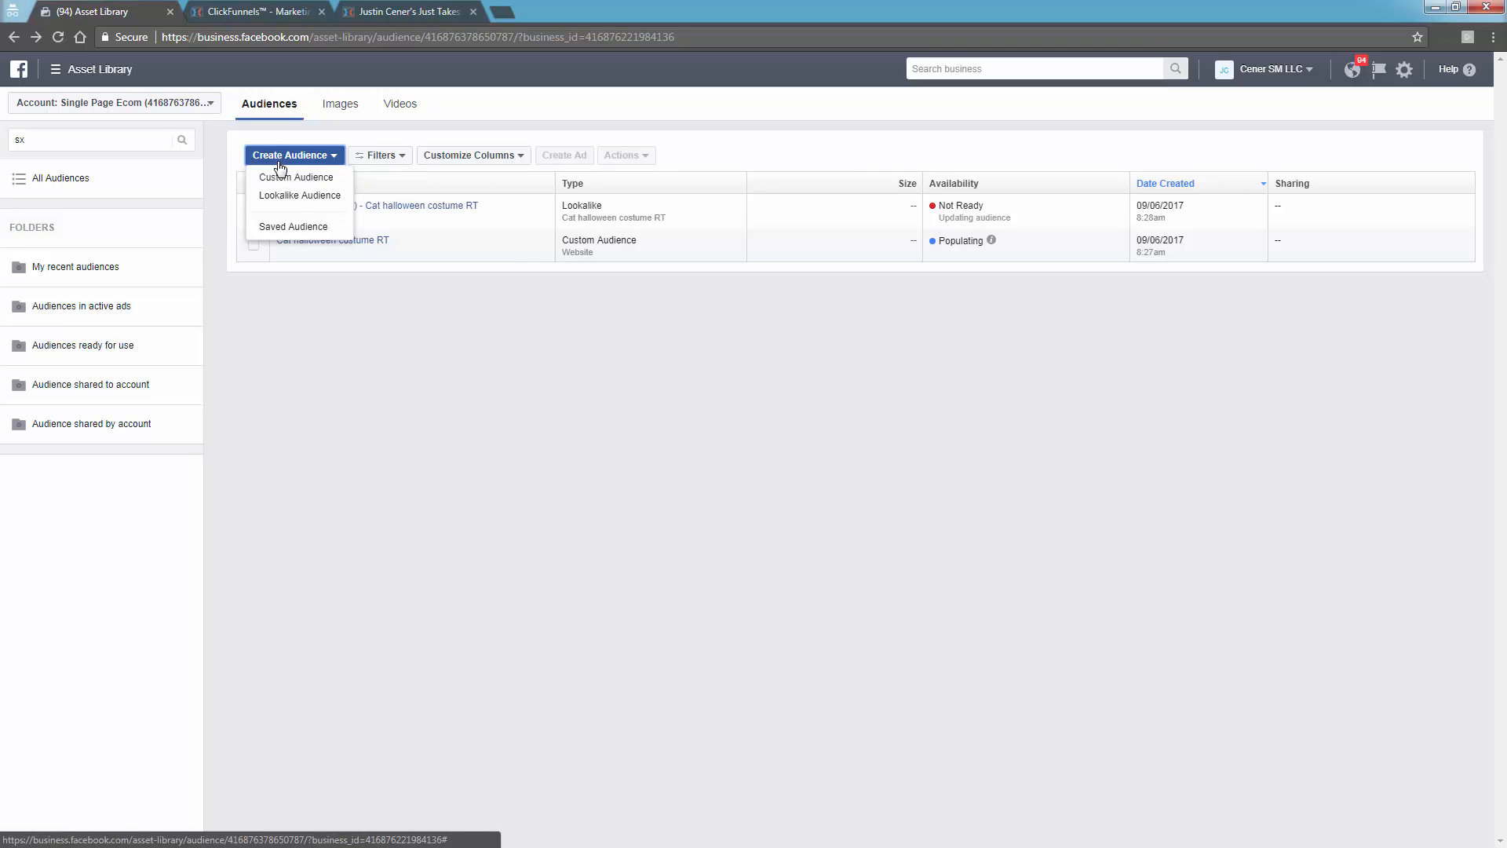
pyautogui.click(276, 179)
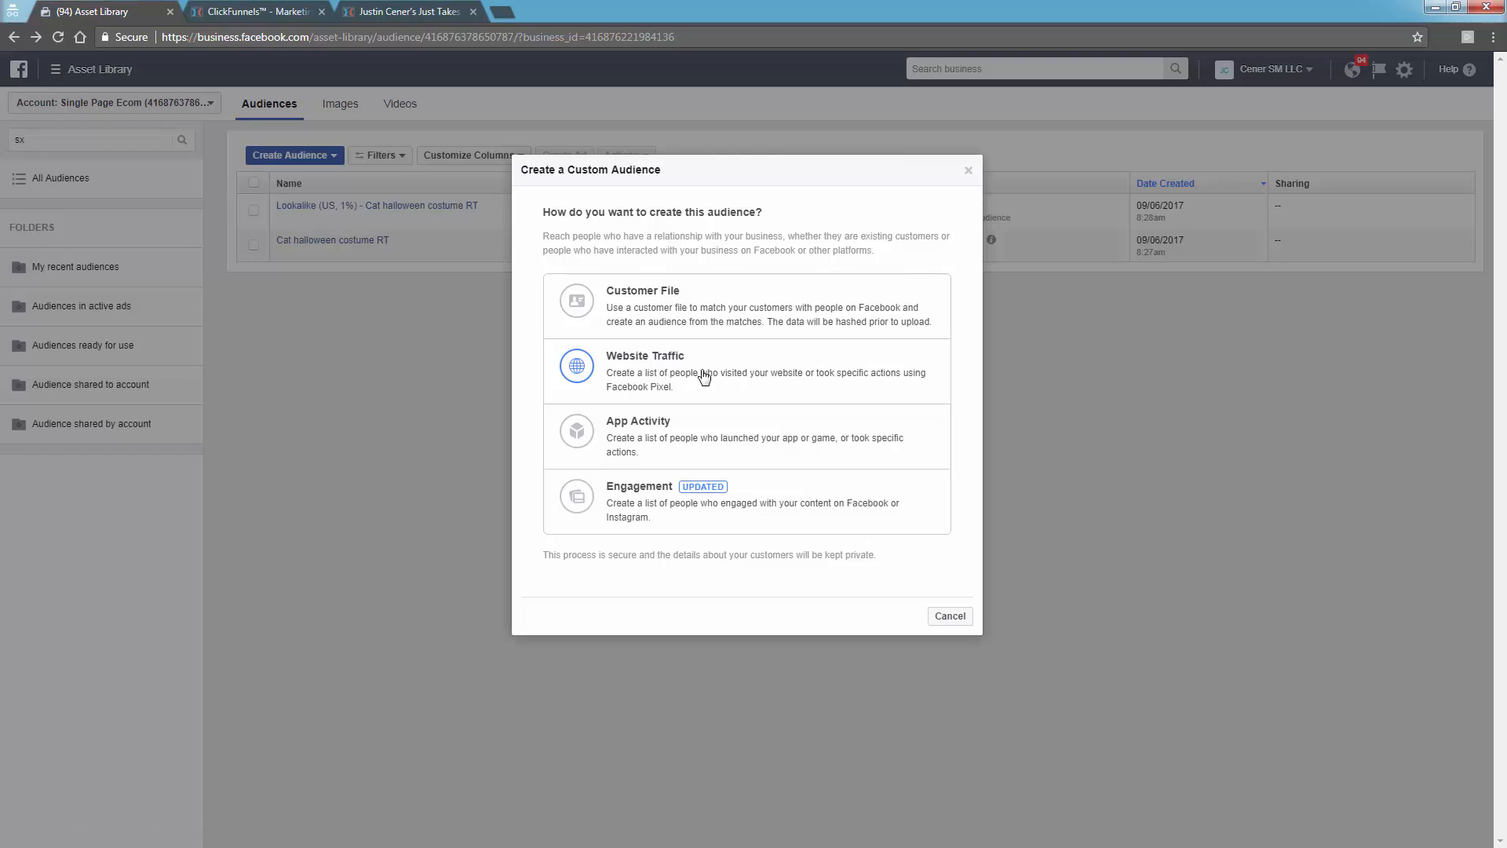
pyautogui.click(658, 376)
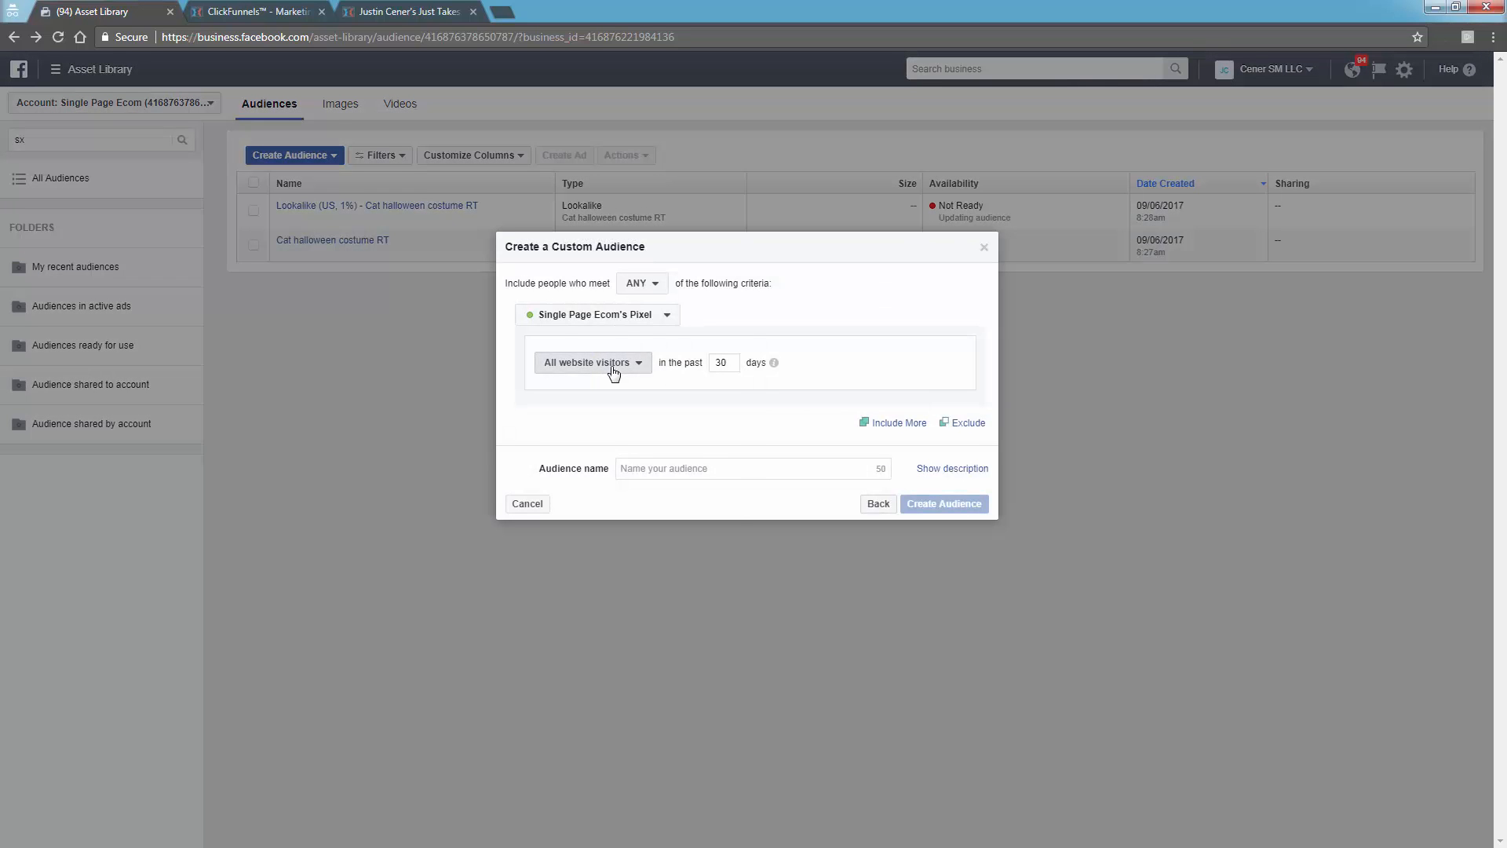
pyautogui.click(613, 372)
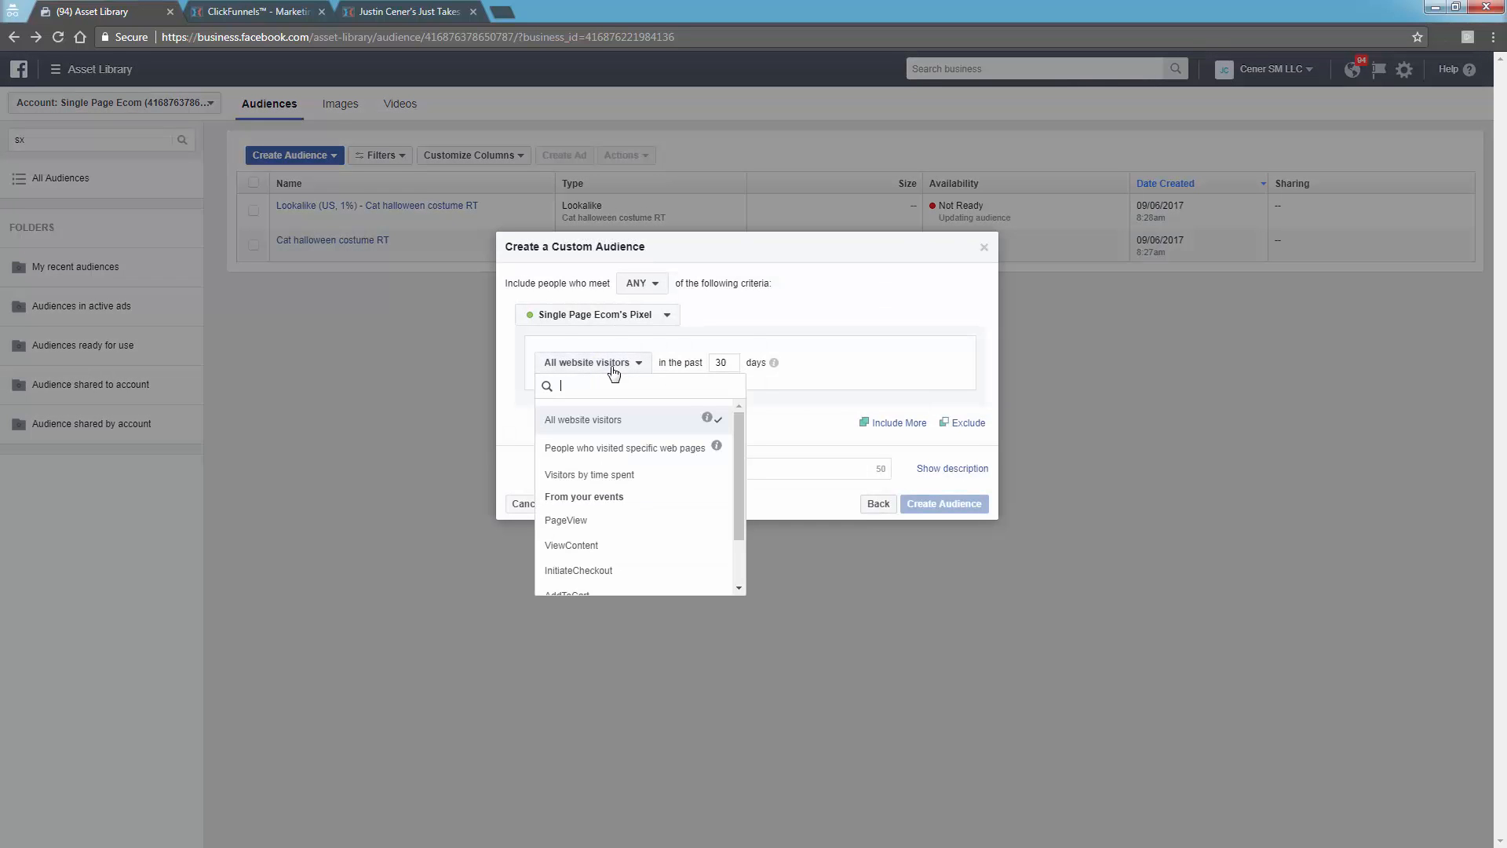
pyautogui.moveTo(736, 503); pyautogui.dragTo(733, 548)
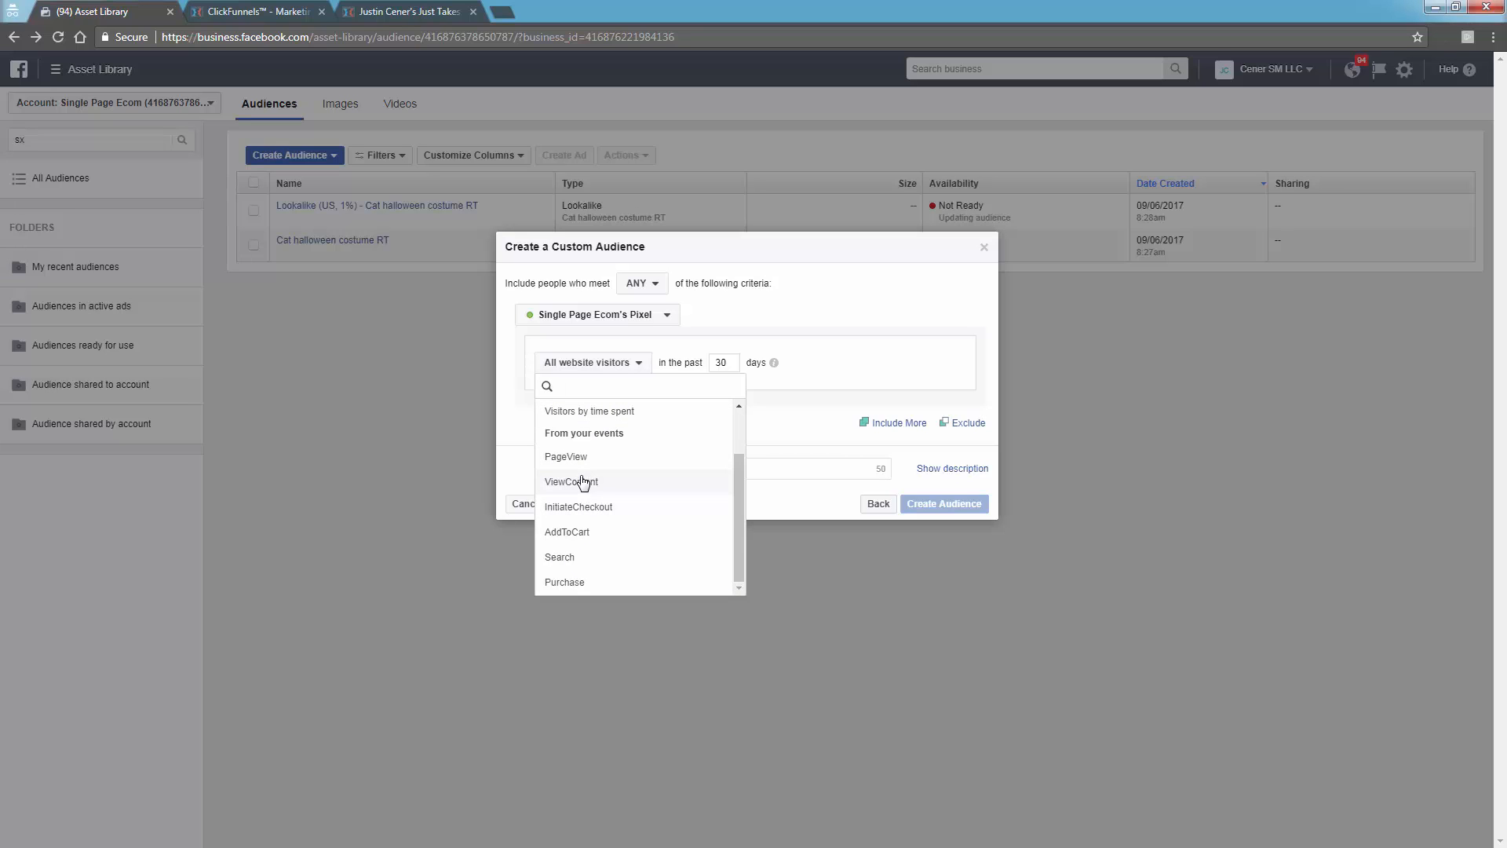
pyautogui.click(572, 590)
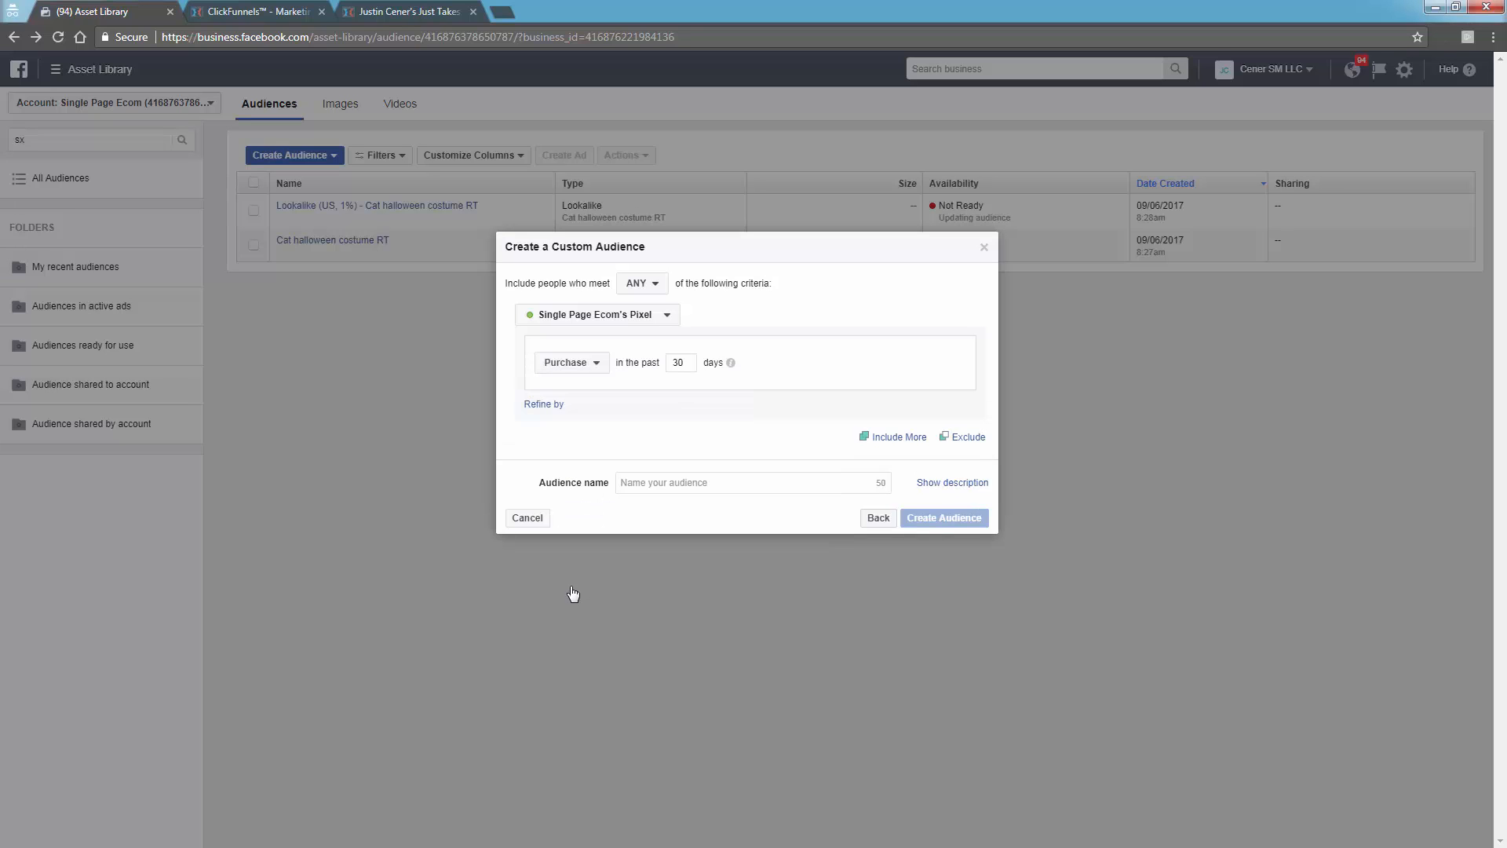
# Set the Purchase audience's period to 180 days and name it "VIP Customers".
pyautogui.doubleClick(680, 362)
pyautogui.write('180')
pyautogui.click(682, 482)
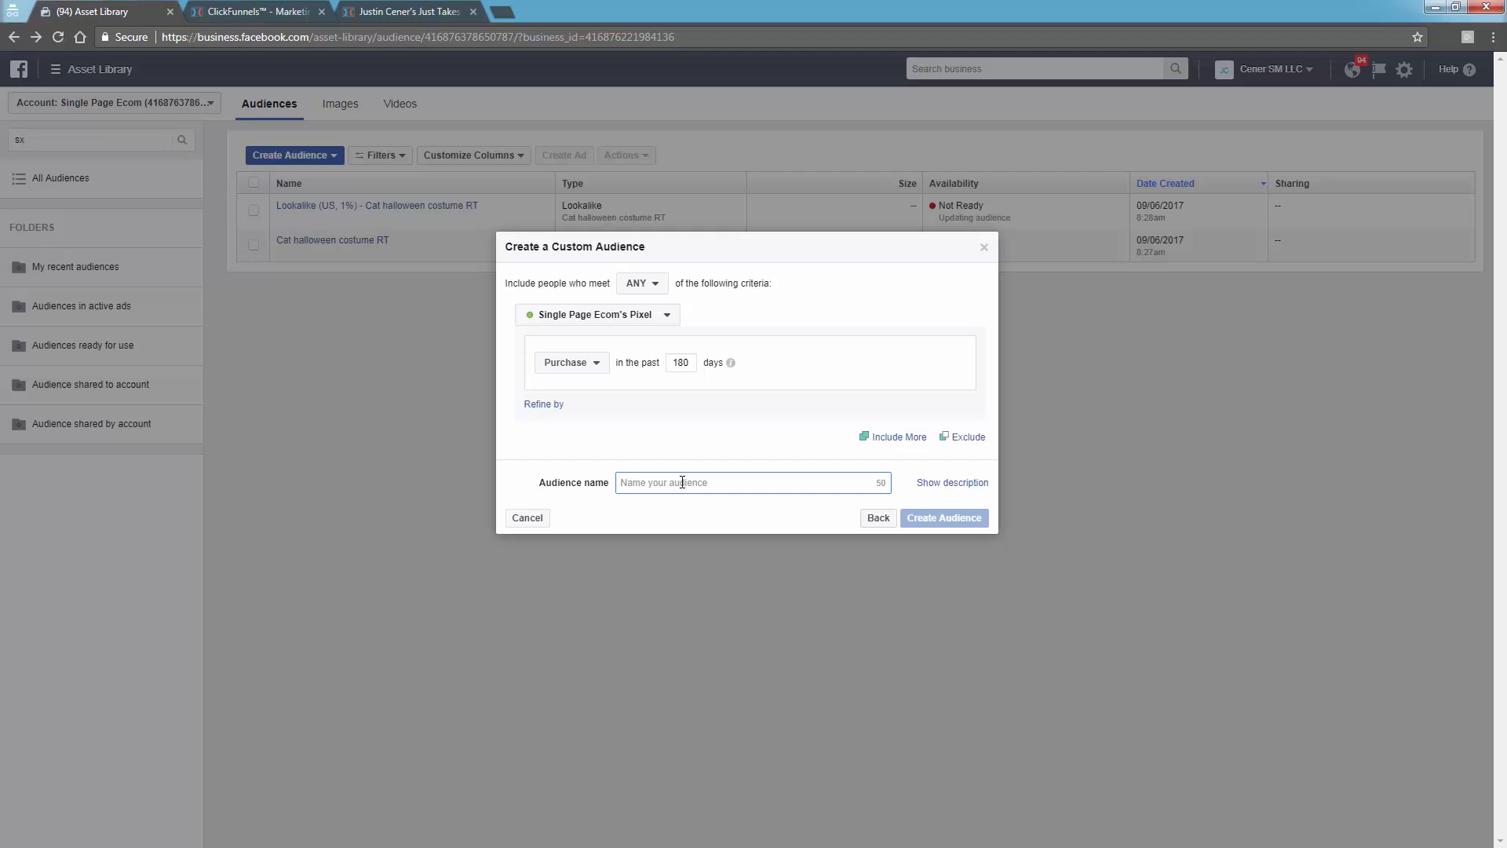
pyautogui.write('VIP Customers')
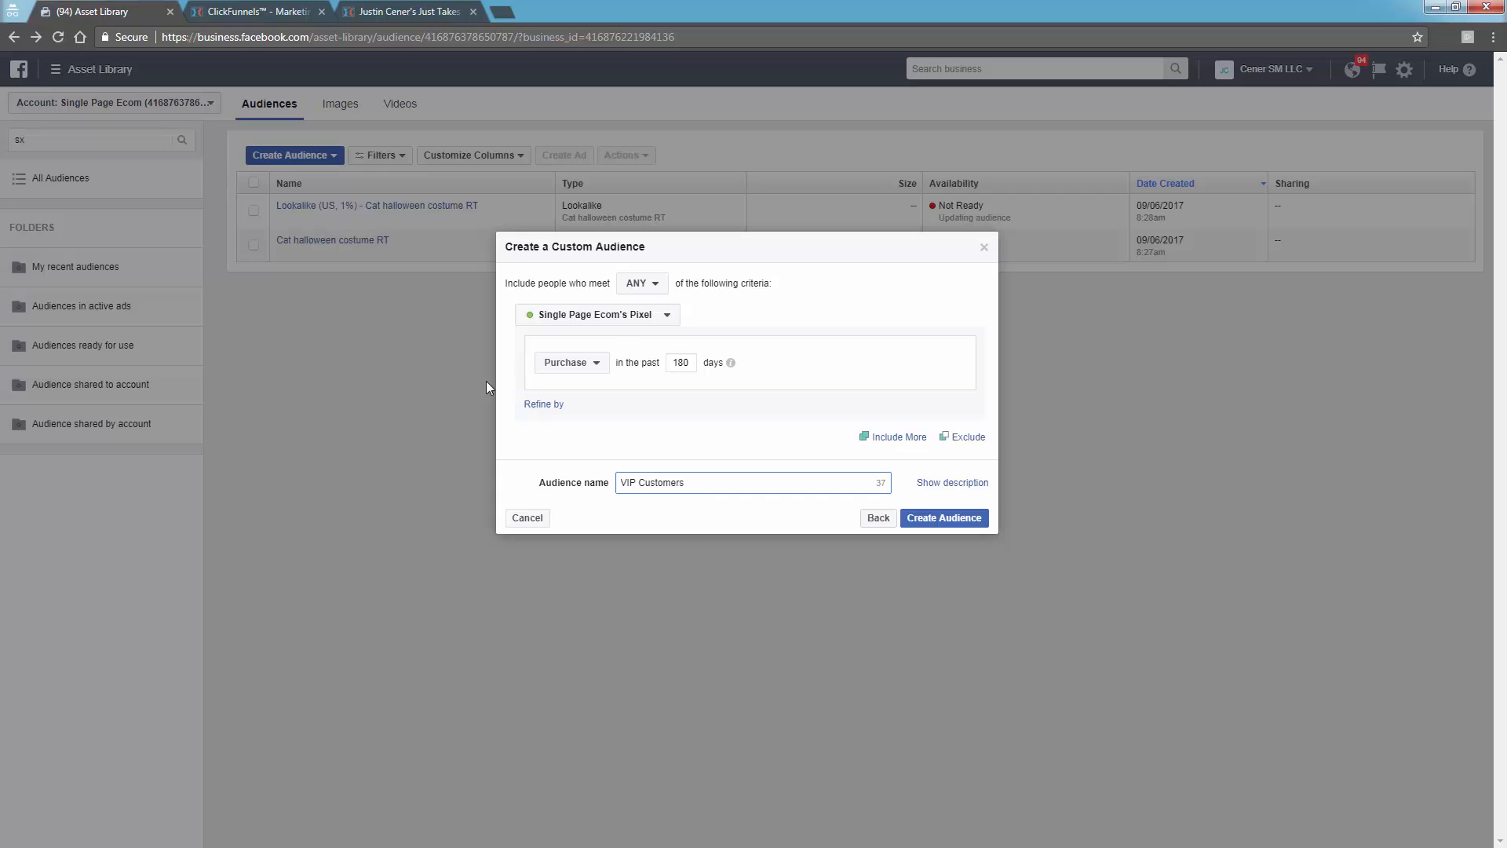
# Review the other pixel events the audience could use, and discard the VIP Customers audience without creating it.
pyautogui.click(572, 366)
pyautogui.scroll(-2, 586, 550)
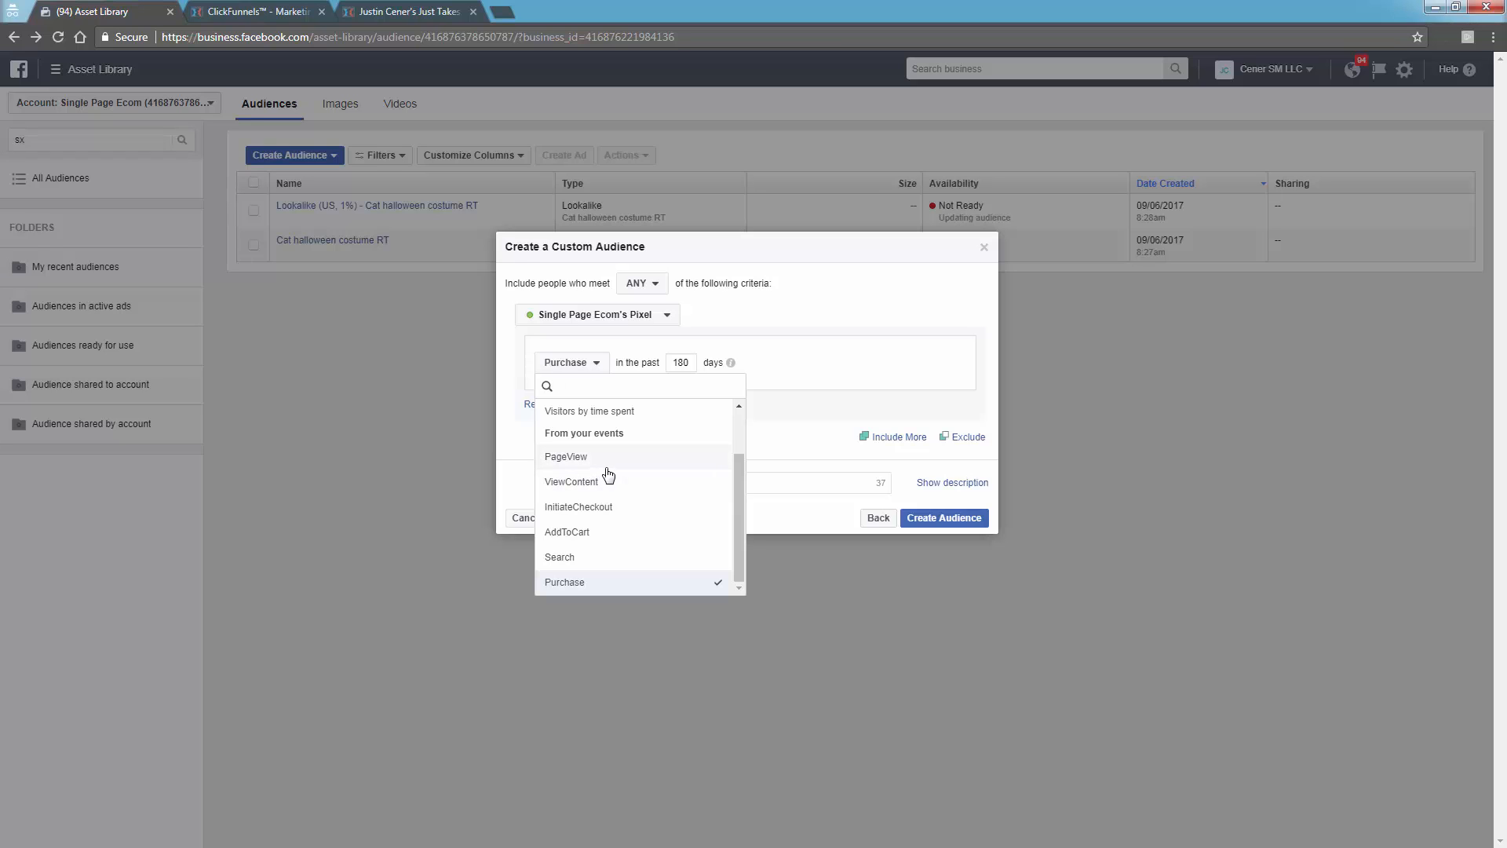
pyautogui.click(600, 362)
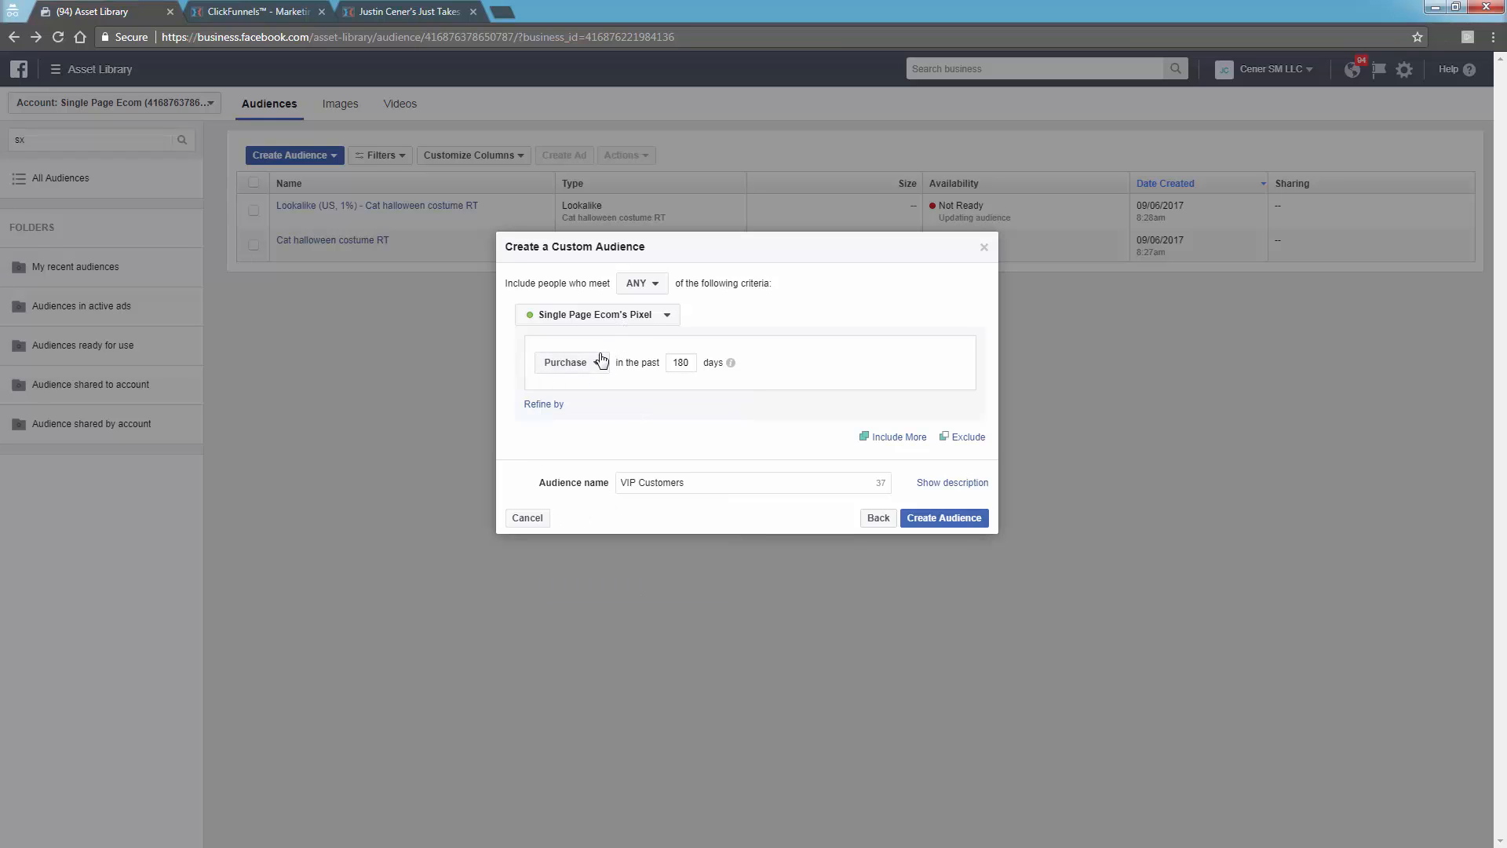
pyautogui.click(599, 362)
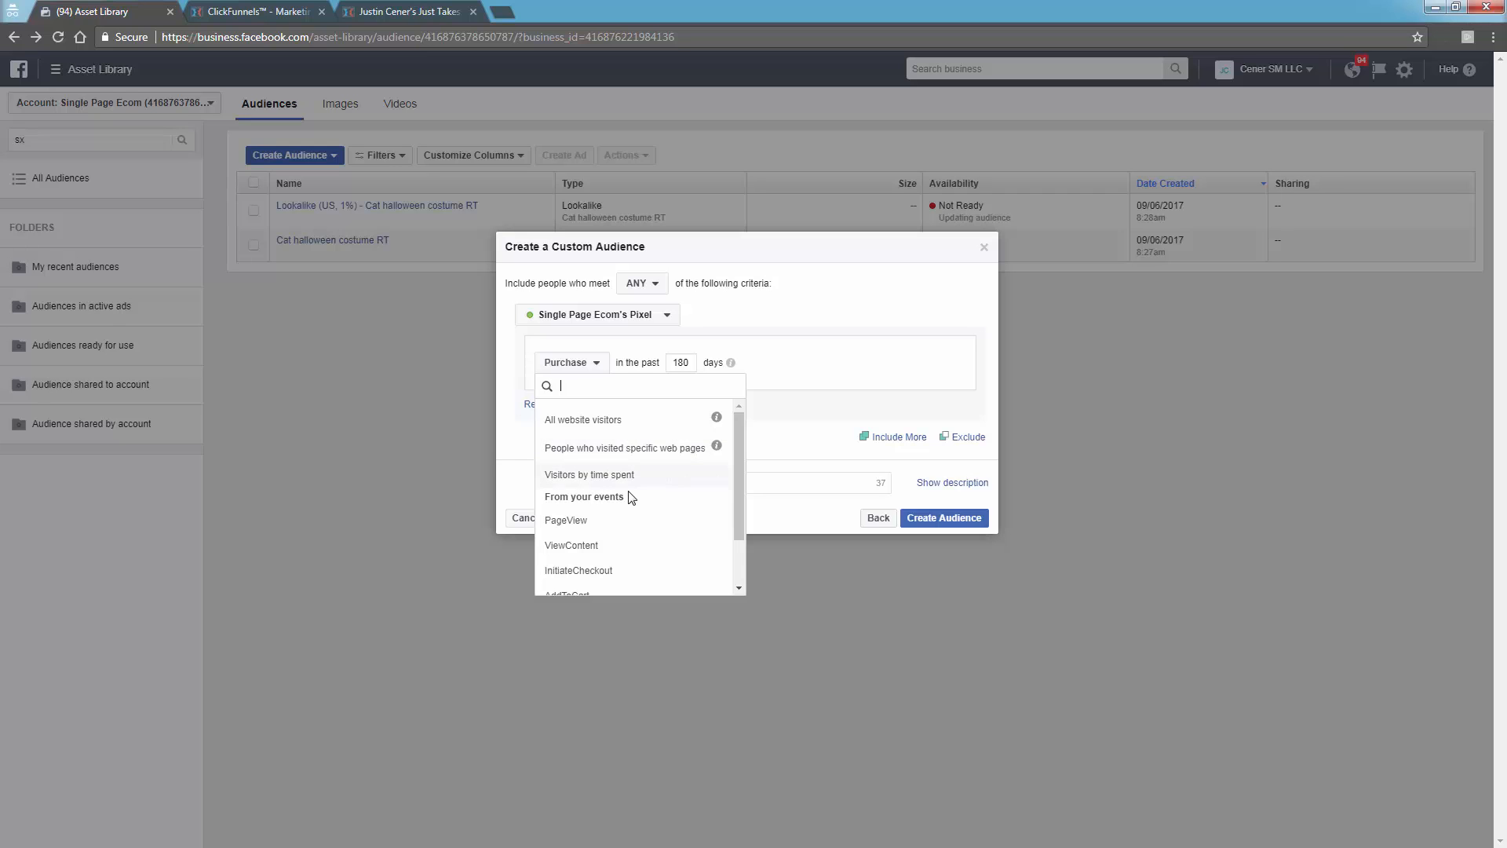
pyautogui.scroll(-1, 626, 495)
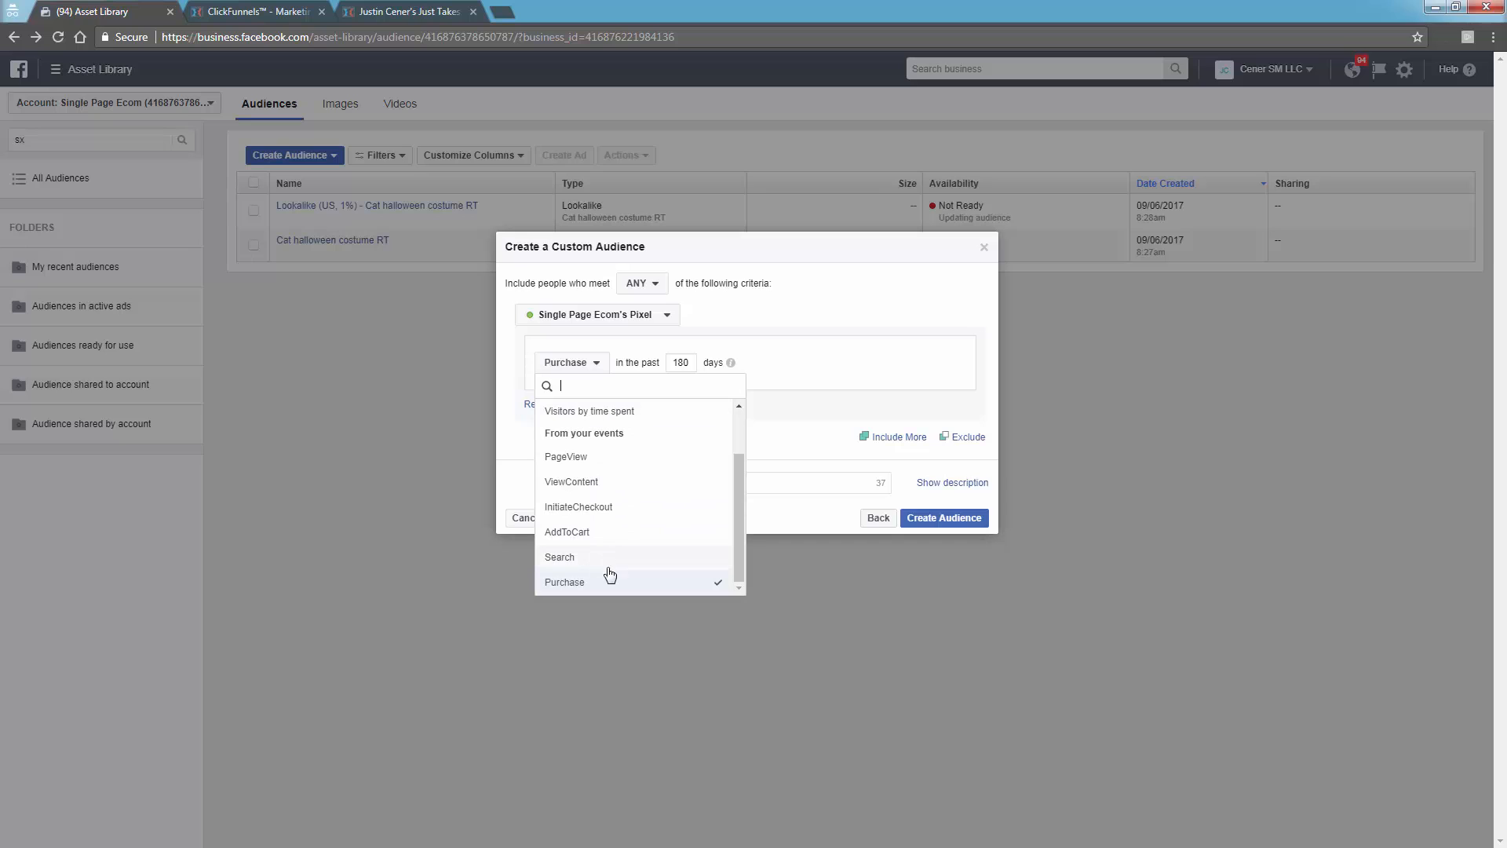
pyautogui.click(772, 302)
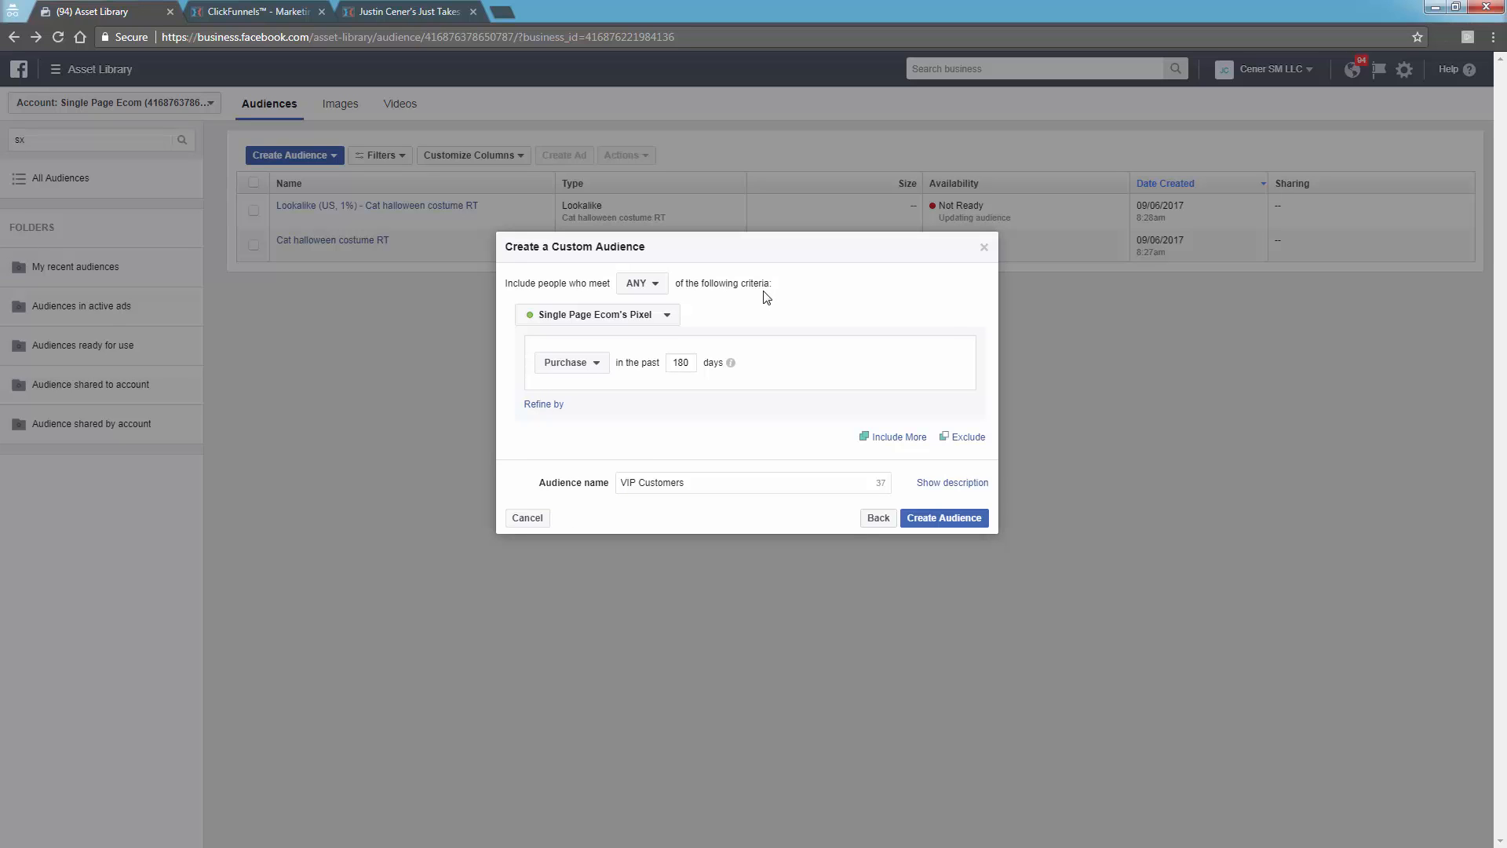
pyautogui.click(985, 248)
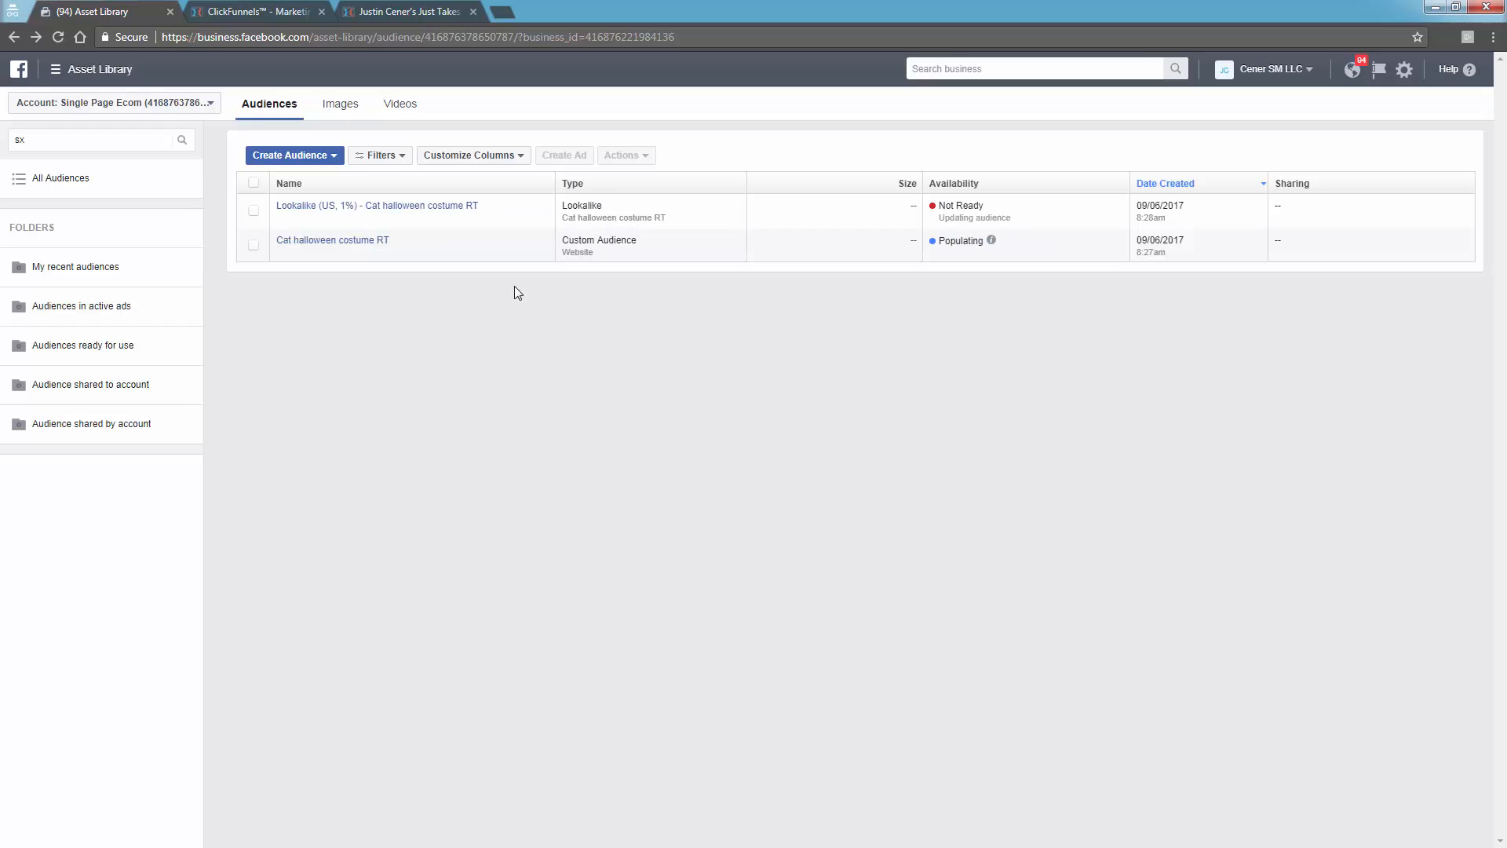
# Select the Cat halloween costume RT audience and examine its available actions and availability status.
pyautogui.click(254, 249)
pyautogui.click(648, 156)
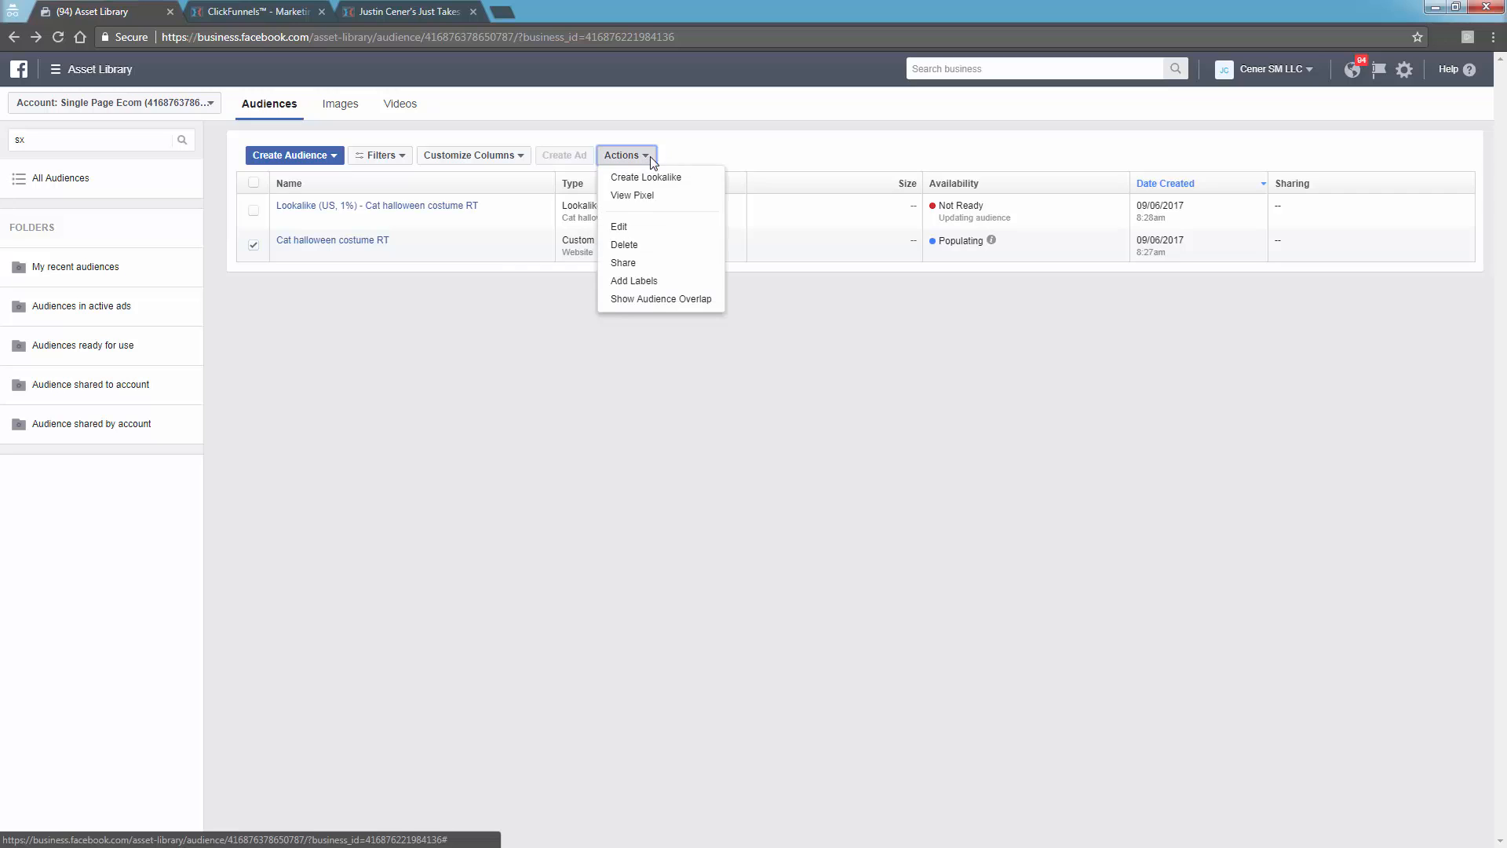
pyautogui.click(470, 362)
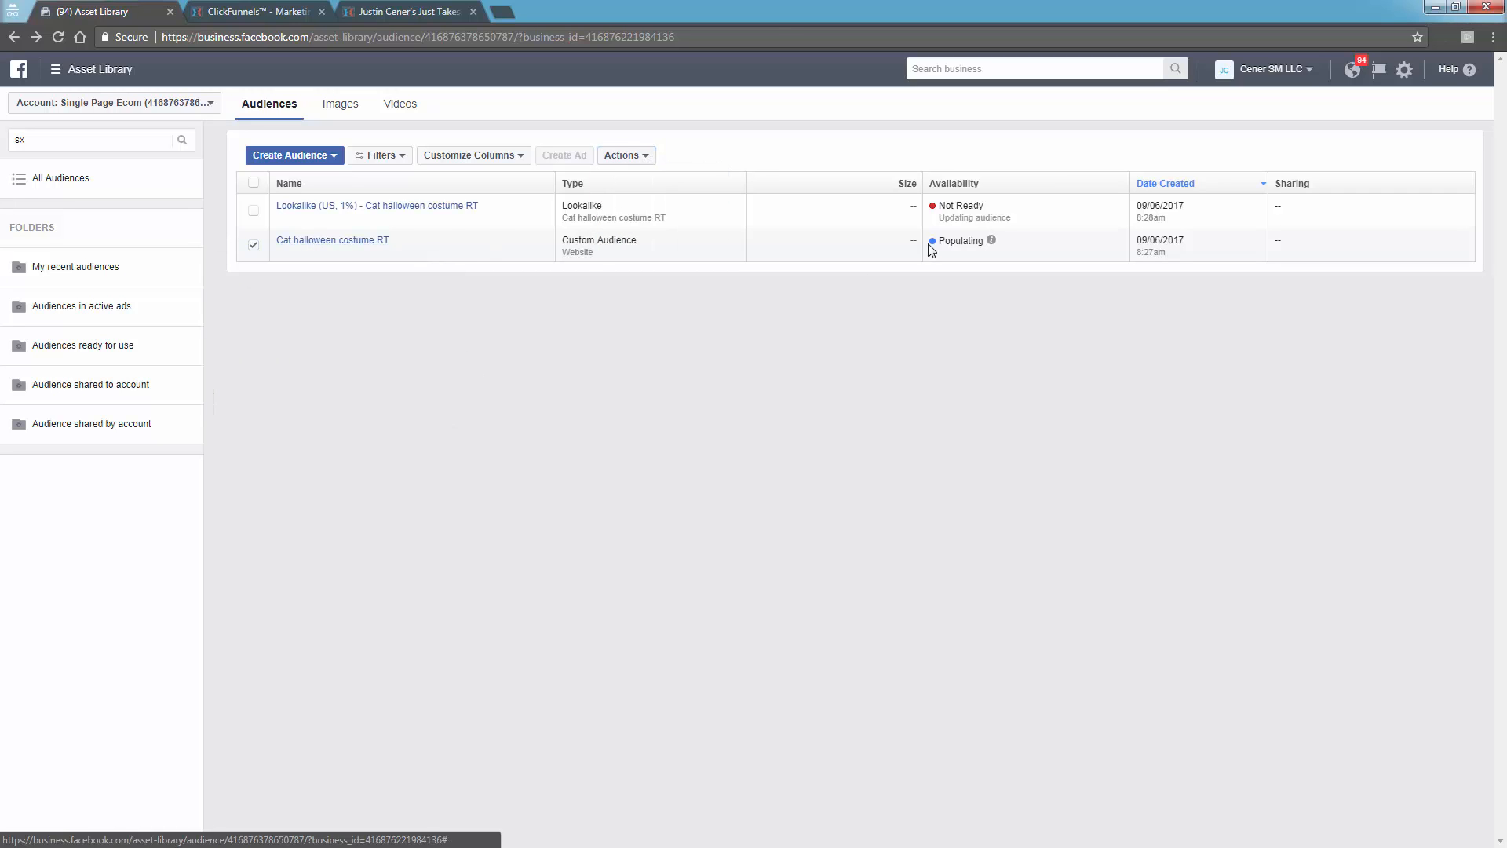
pyautogui.moveTo(933, 243); pyautogui.dragTo(989, 246)
pyautogui.click(971, 260)
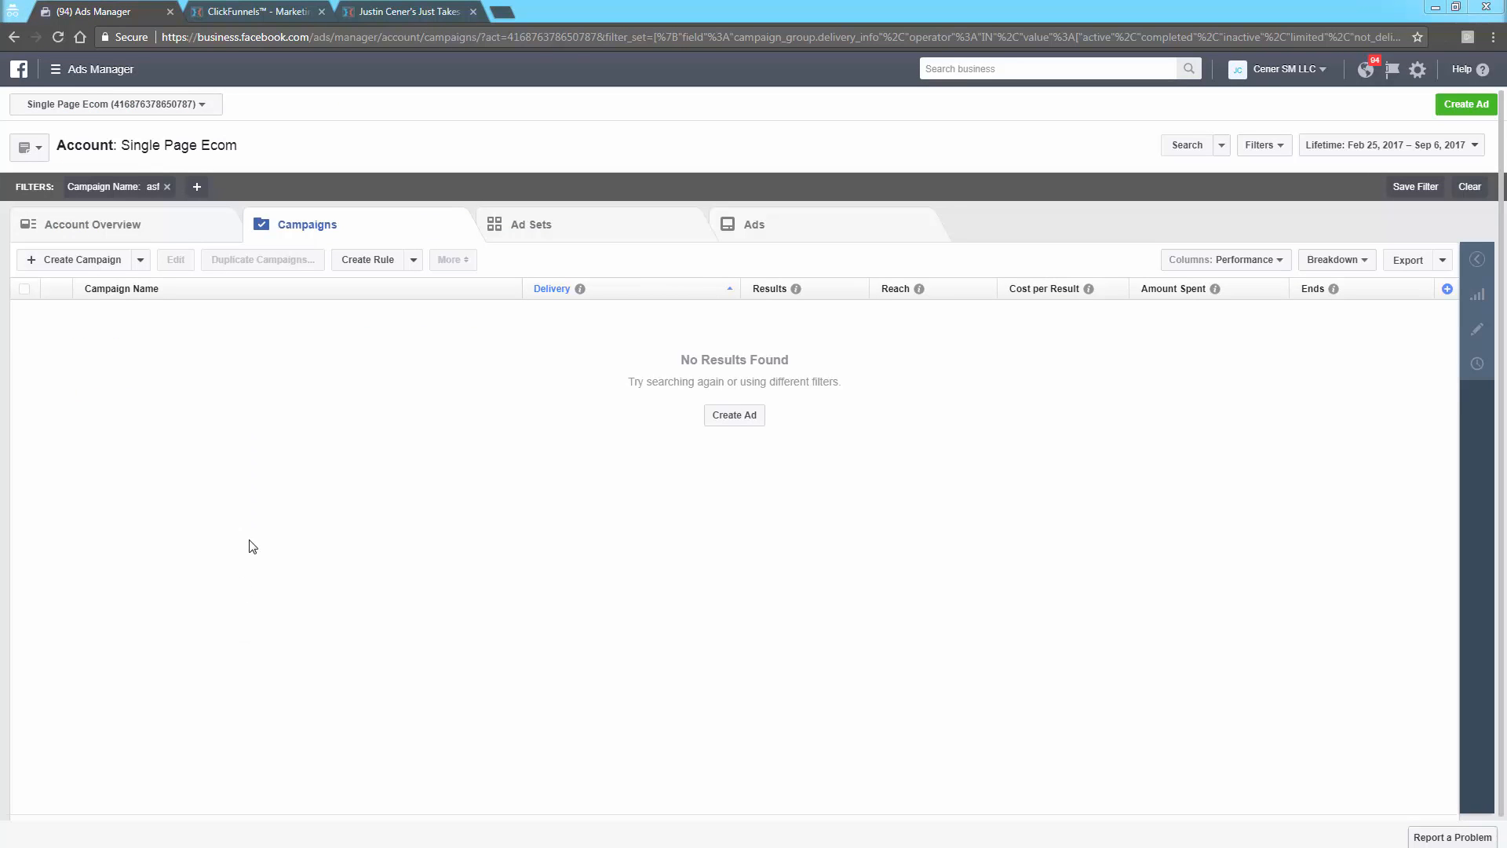
# Start a new ad from scratch instead of the saved draft, choose the Conversions objective, and continue to the ad set.
pyautogui.click(1487, 112)
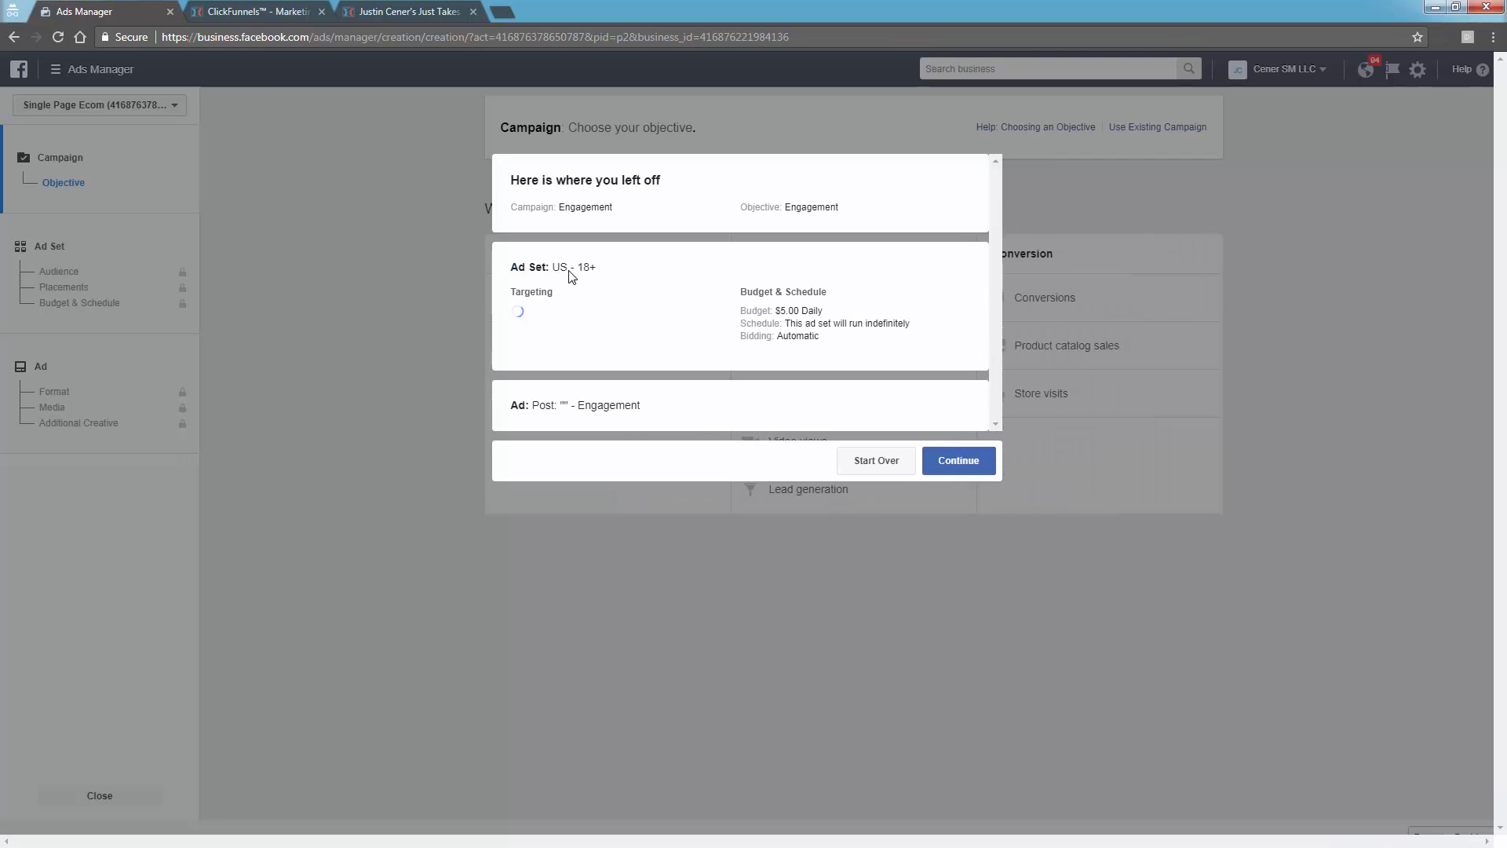
pyautogui.click(877, 460)
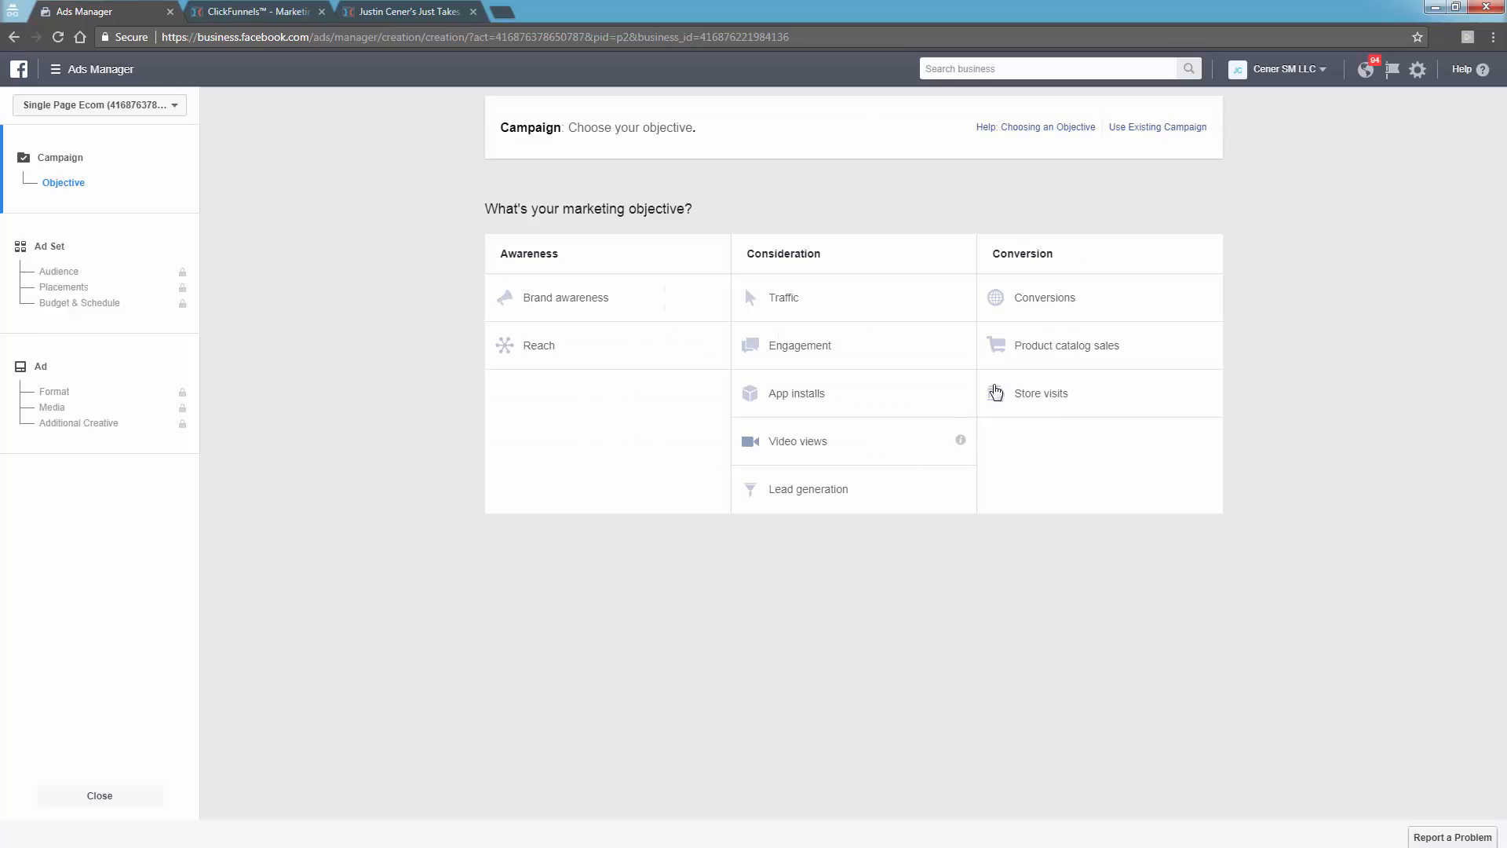
pyautogui.click(1044, 302)
pyautogui.click(837, 810)
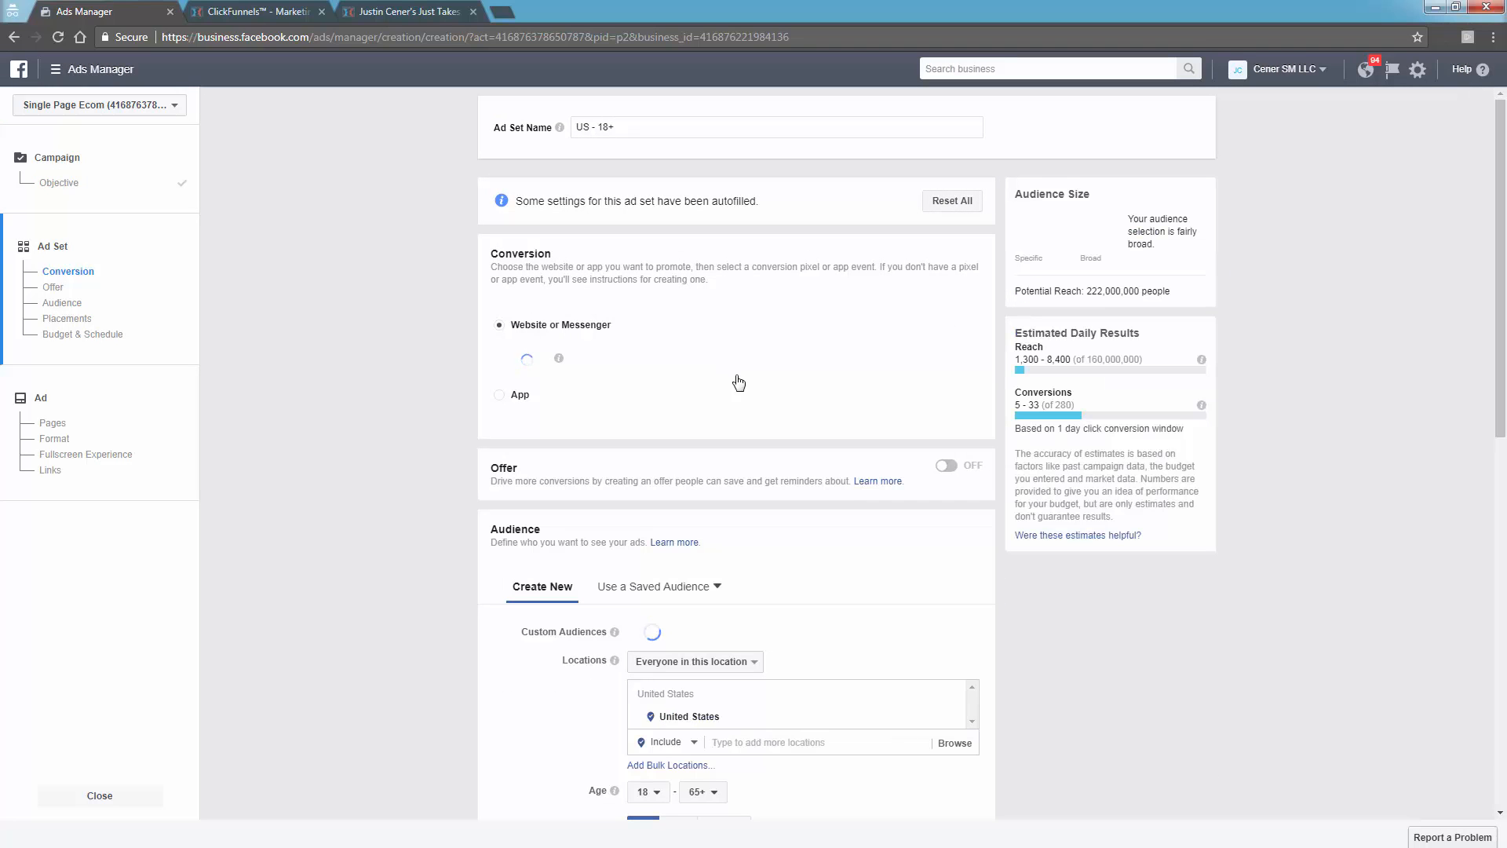
# Add Cat halloween costume RT as a custom audience in the ad set's targeting.
pyautogui.scroll(-1, 739, 422)
pyautogui.scroll(-3, 587, 520)
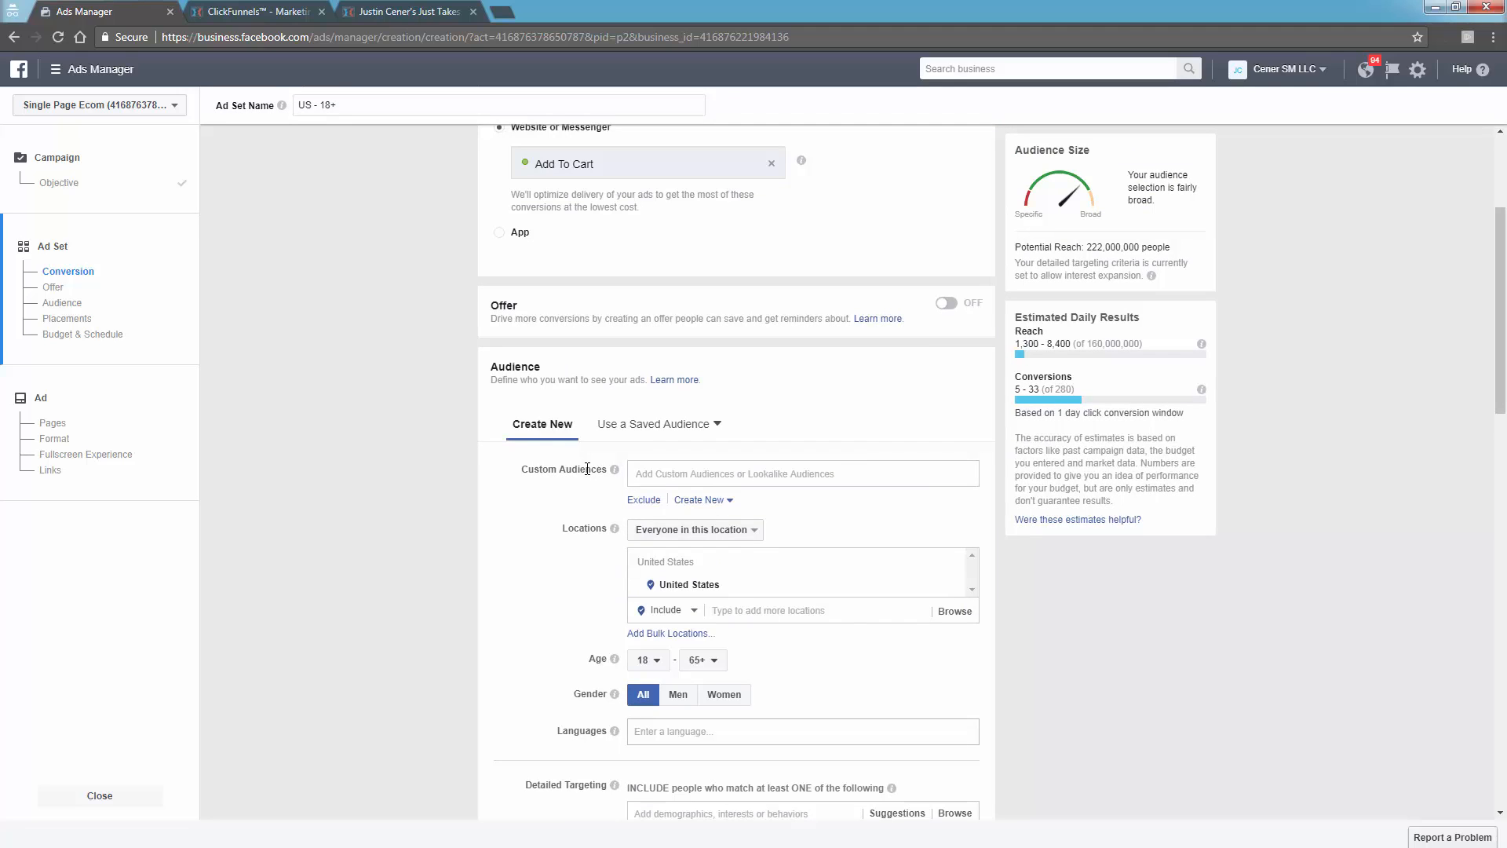
pyautogui.click(656, 473)
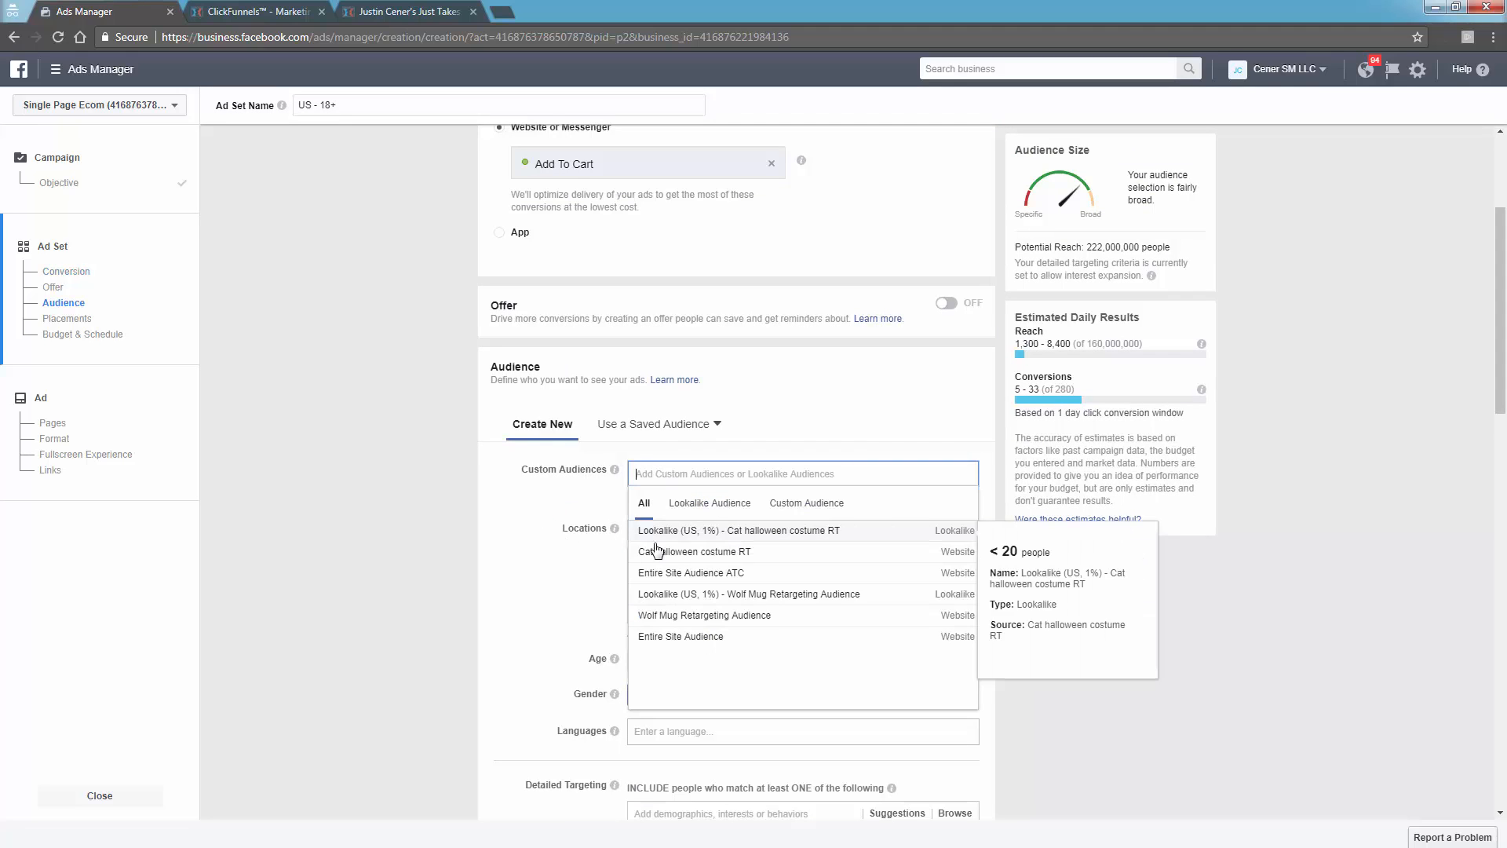
pyautogui.click(667, 553)
pyautogui.click(411, 530)
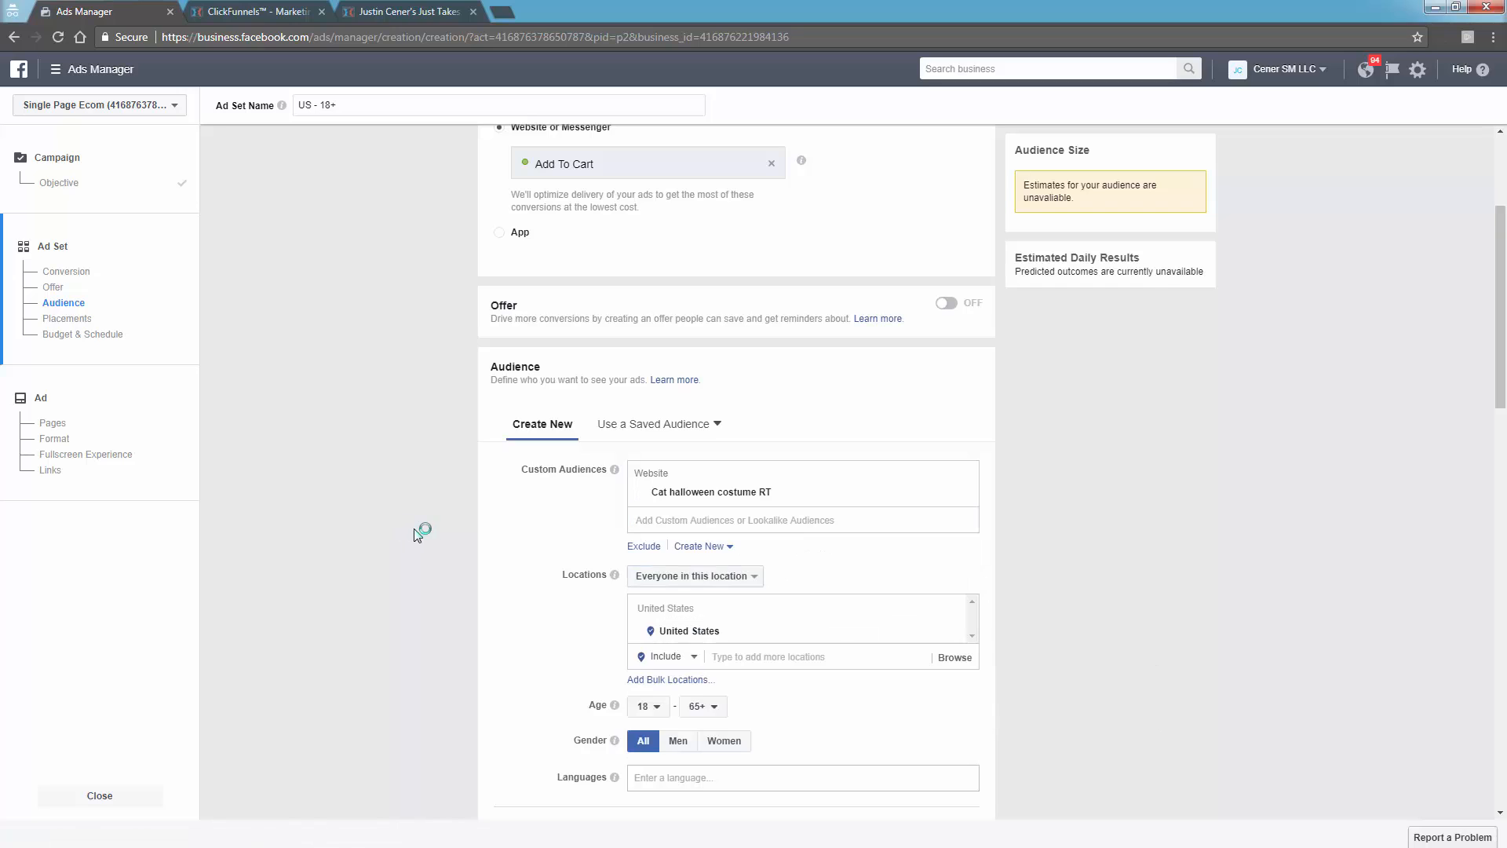
# Include Lookalike (US, 1%) - Cat halloween costume RT in the ad set's custom audiences as well.
pyautogui.click(738, 520)
pyautogui.click(733, 577)
pyautogui.click(515, 549)
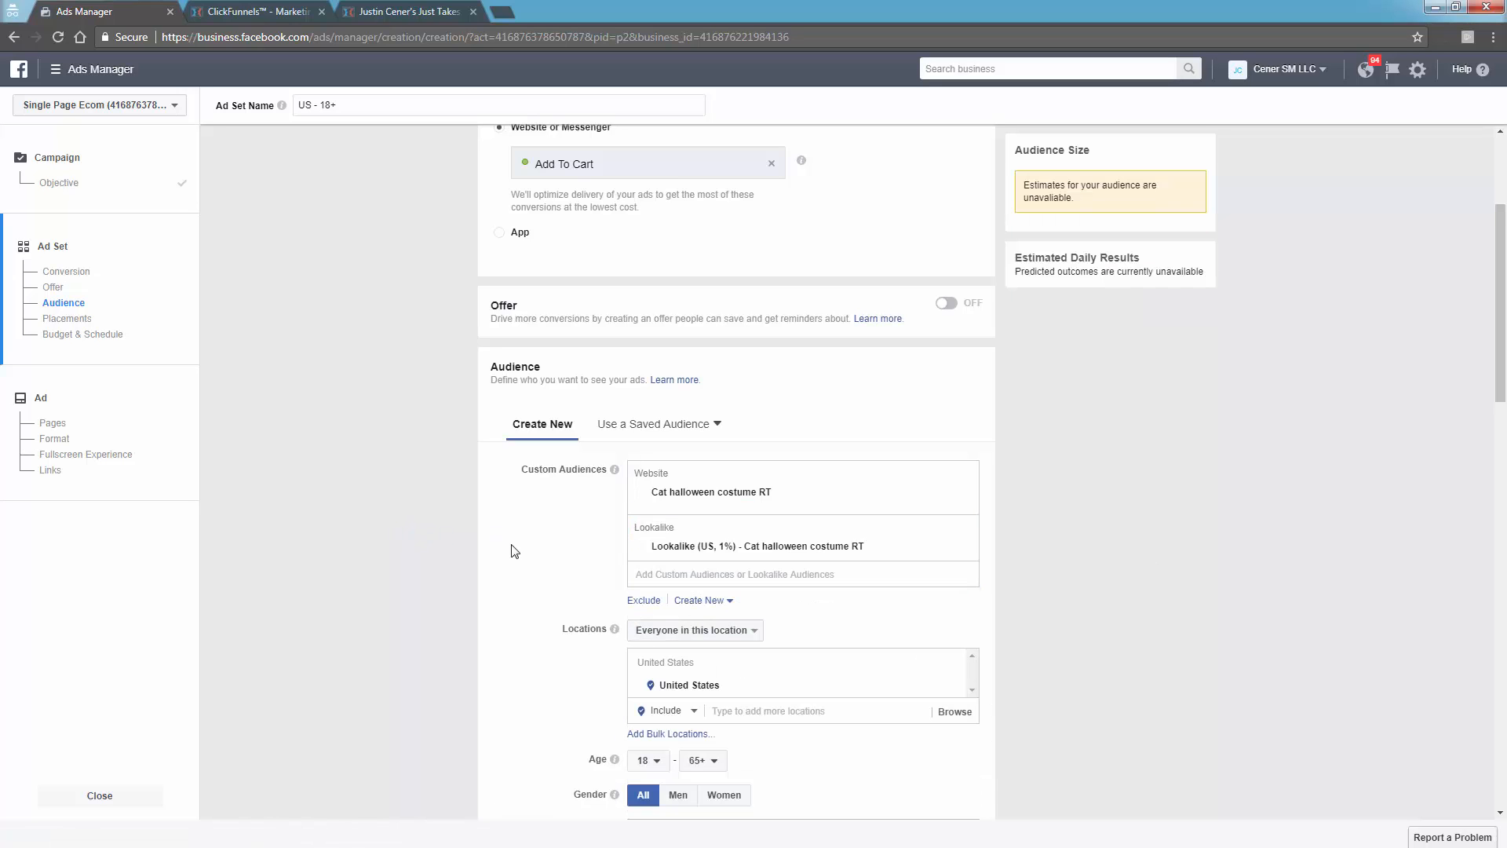
# Exclude Lookalike (US, 1%) - Cat halloween costume RT from the ad set's targeting.
pyautogui.click(647, 601)
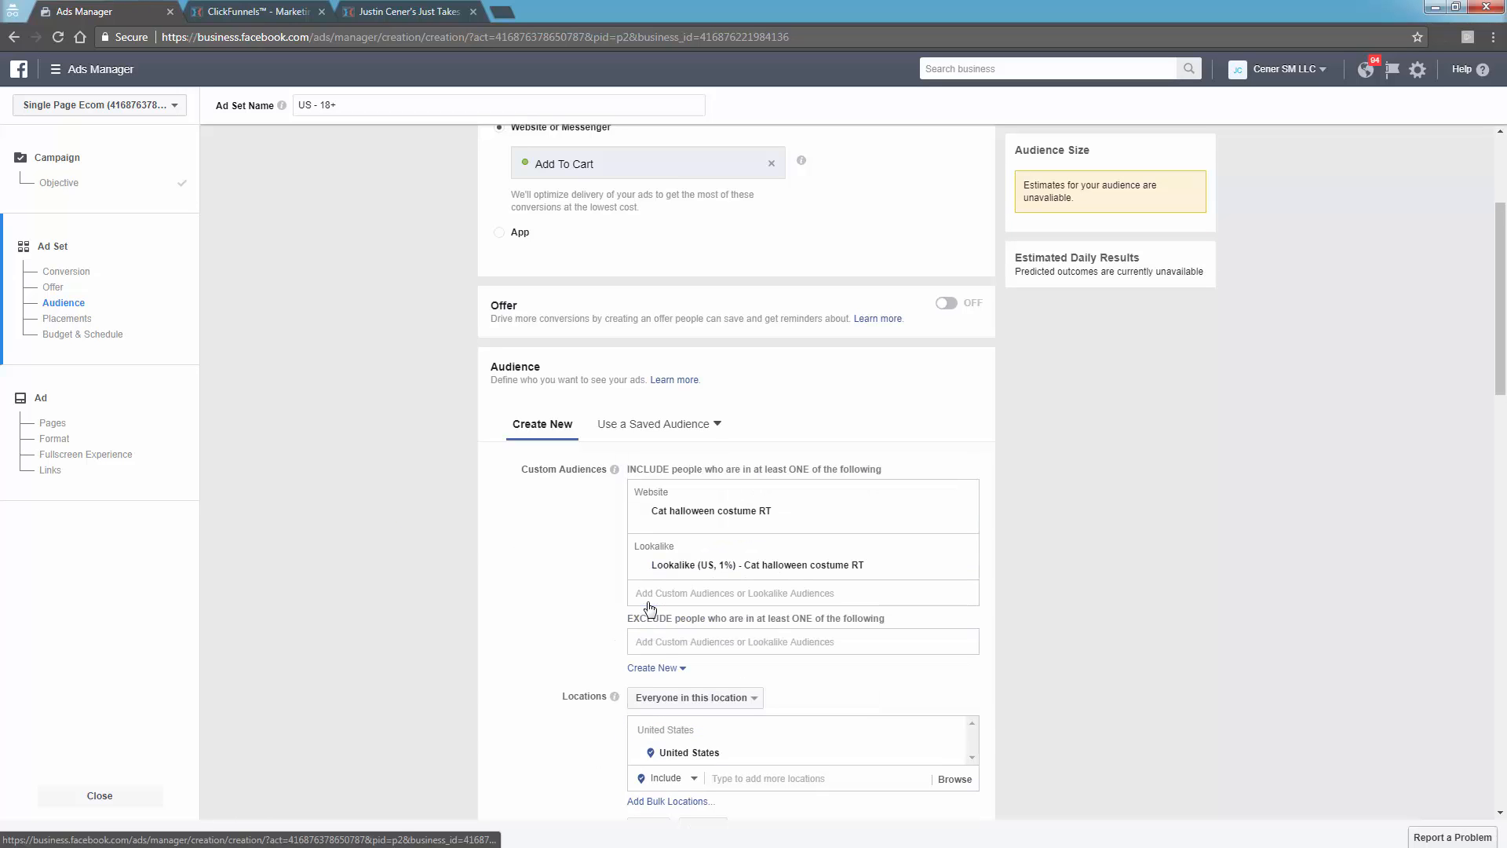
pyautogui.click(664, 642)
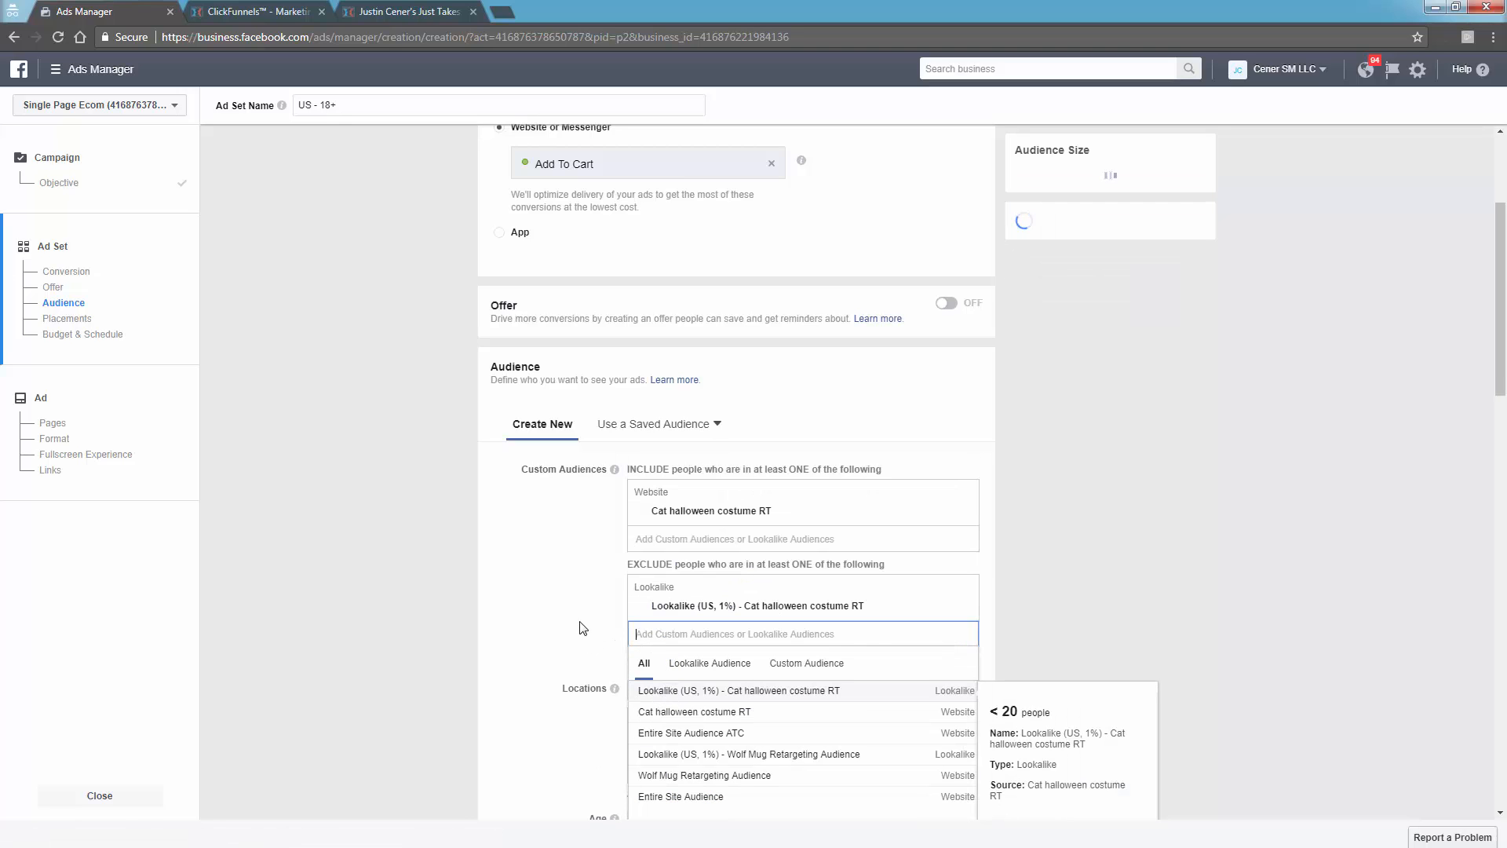
pyautogui.click(666, 694)
pyautogui.click(573, 614)
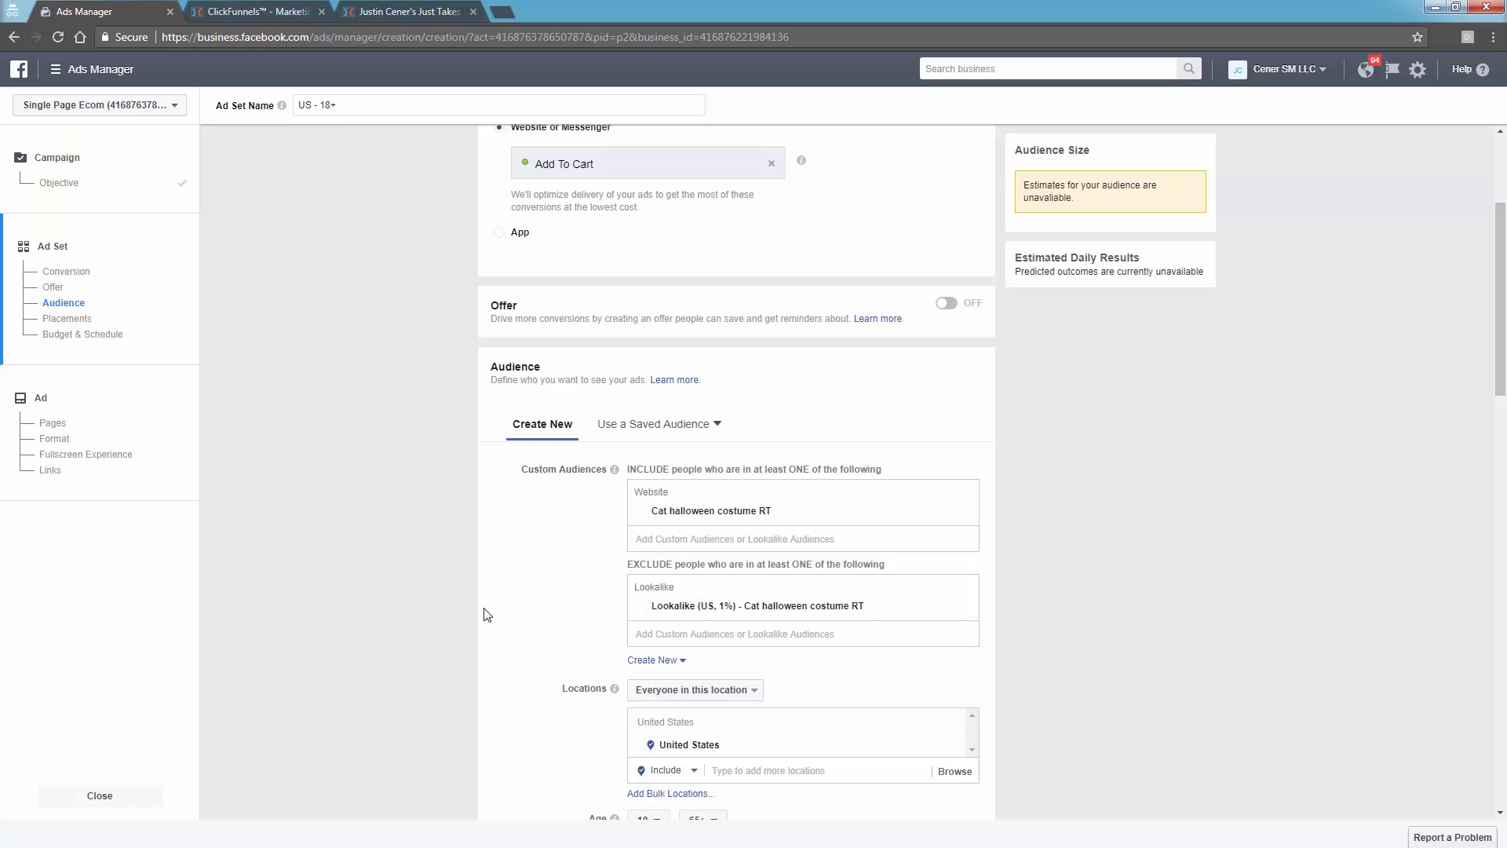
# Move Lookalike (US, 1%) - Cat halloween costume RT from the excluded to the included custom audiences, and remove Cat halloween costume RT from the inclusions.
pyautogui.scroll(-3, 487, 607)
pyautogui.scroll(2, 738, 468)
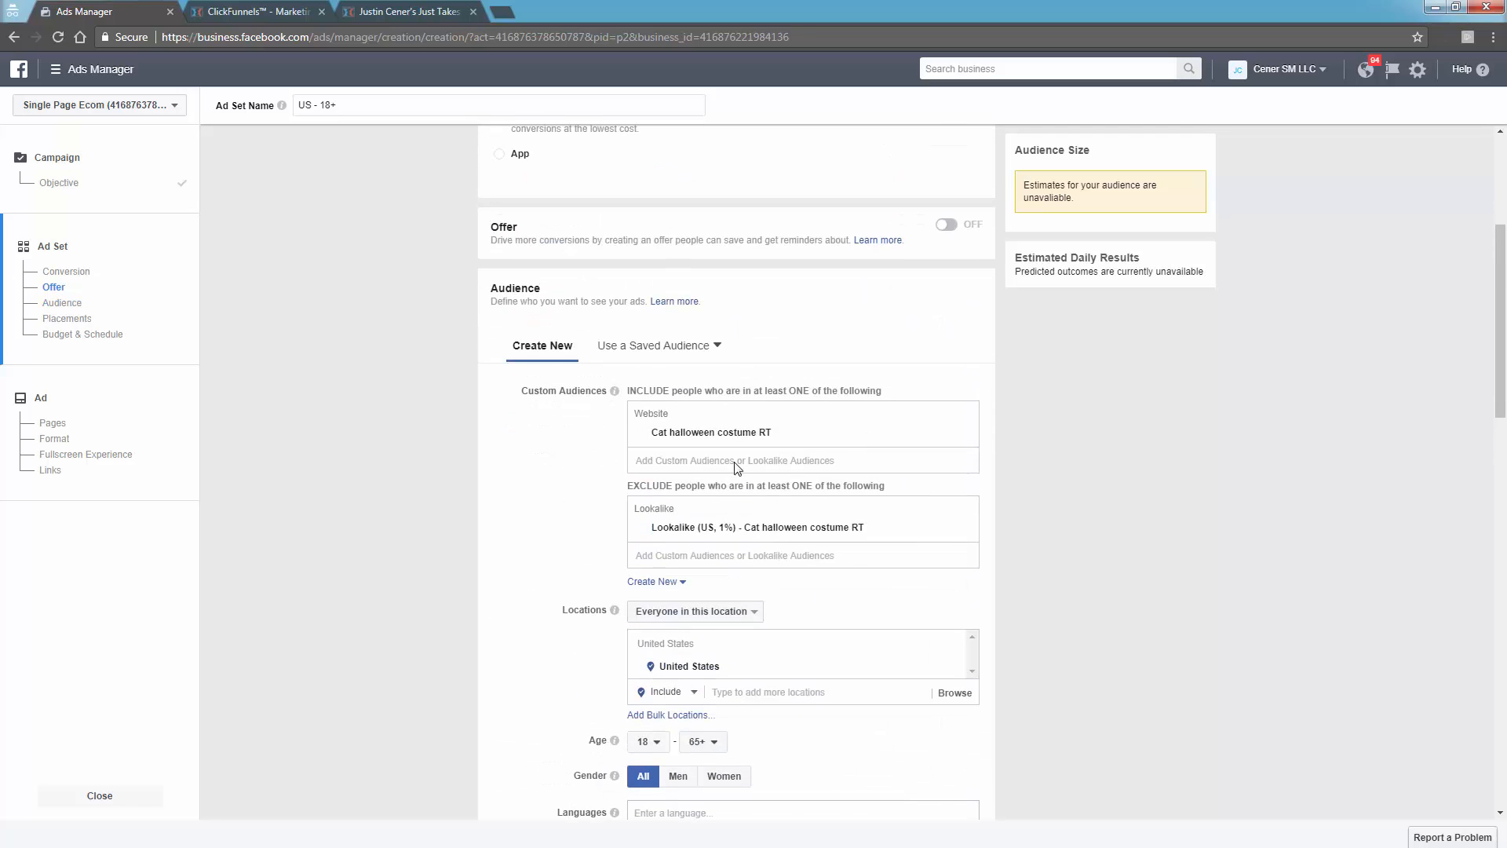
pyautogui.scroll(-2, 648, 509)
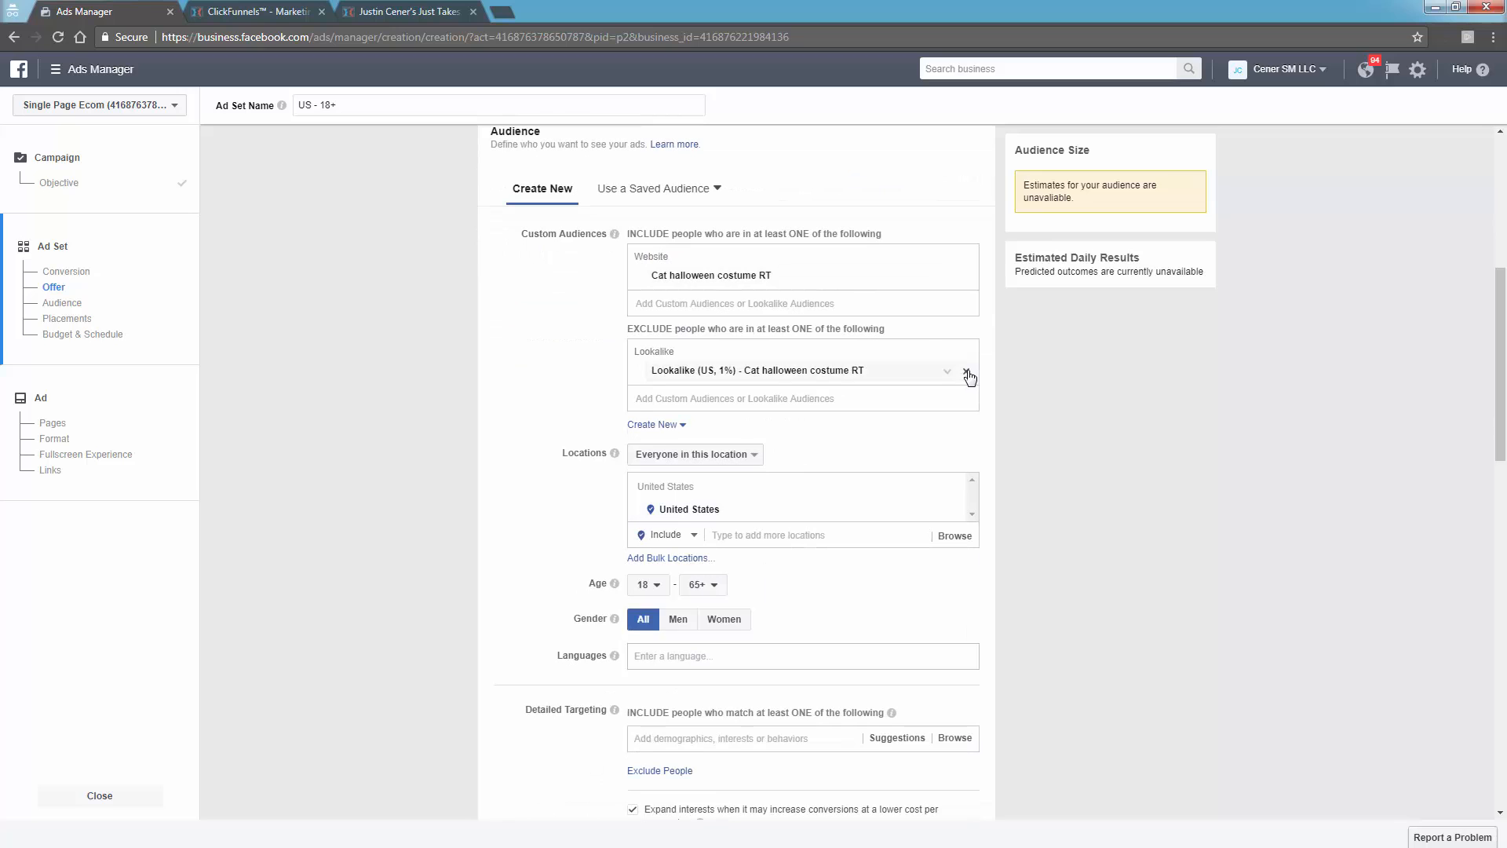
pyautogui.click(967, 372)
pyautogui.click(856, 308)
pyautogui.click(809, 373)
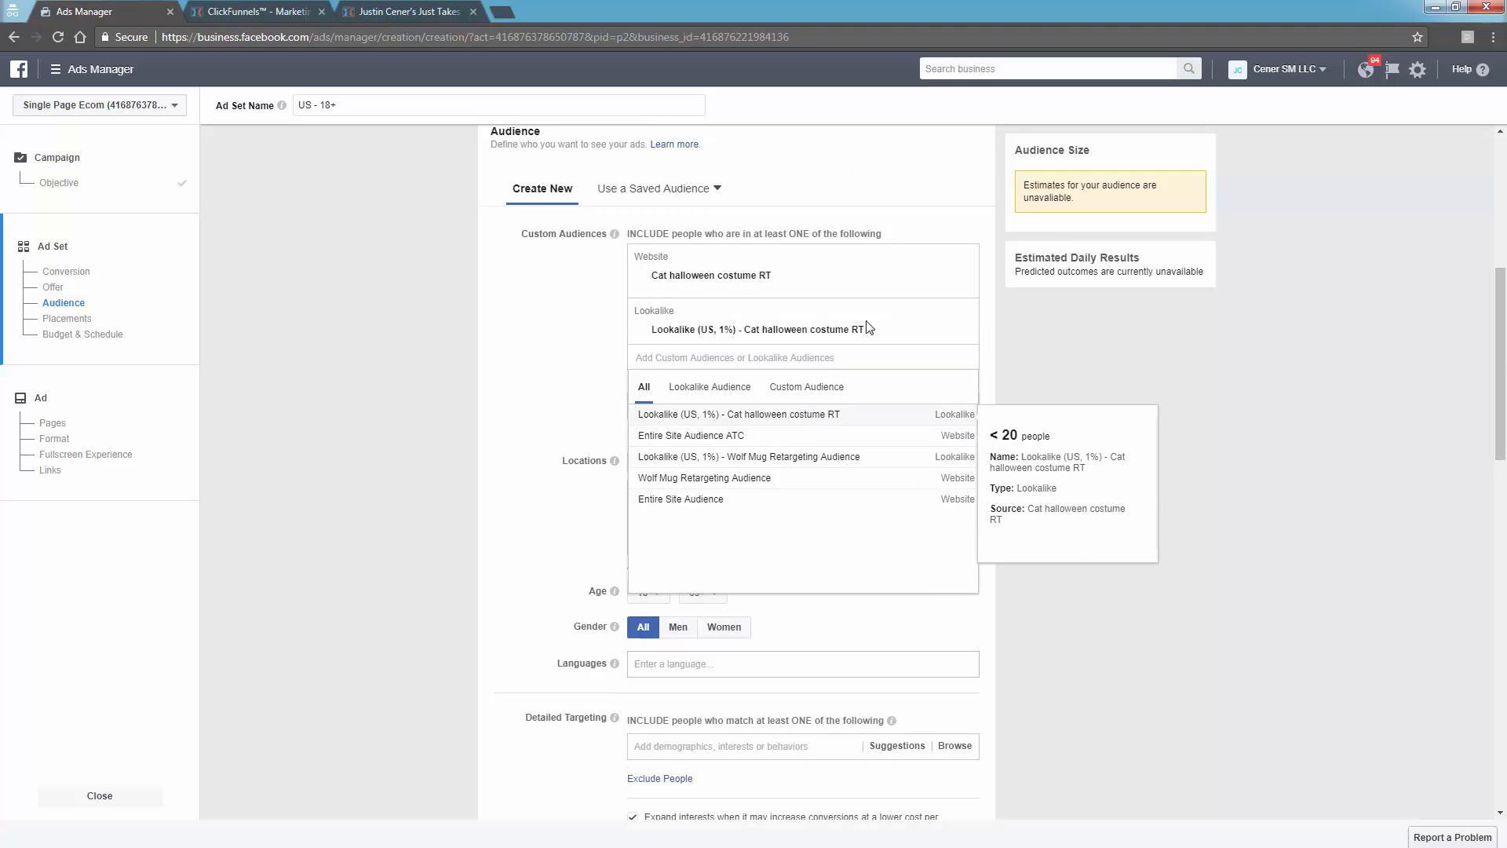
pyautogui.click(960, 283)
pyautogui.click(961, 282)
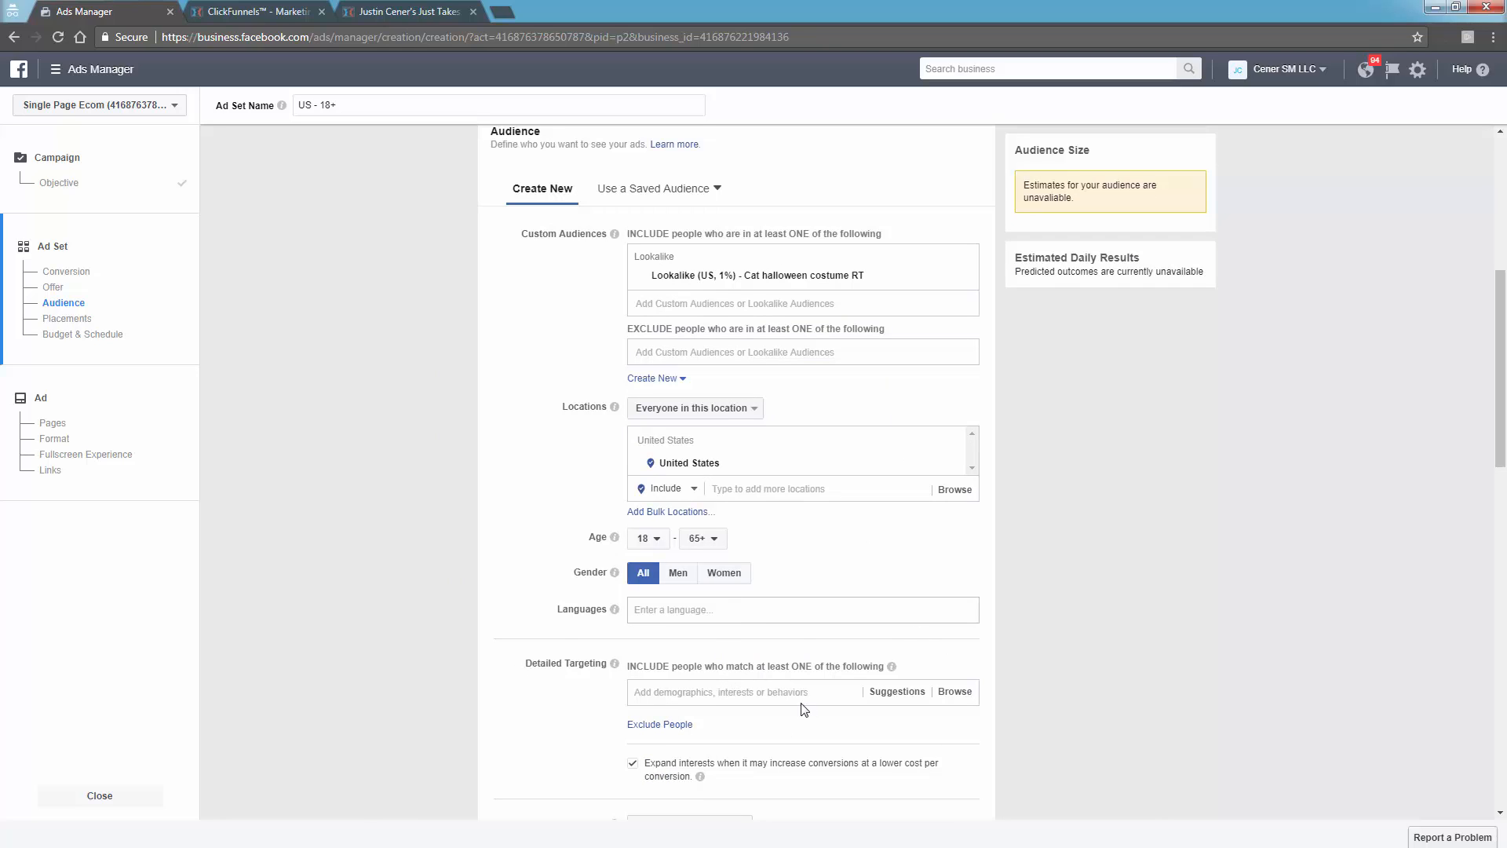
# Add the Cats interest under Hobbies and activities > Pets to the ad set's detailed targeting.
pyautogui.click(681, 703)
pyautogui.write('cats')
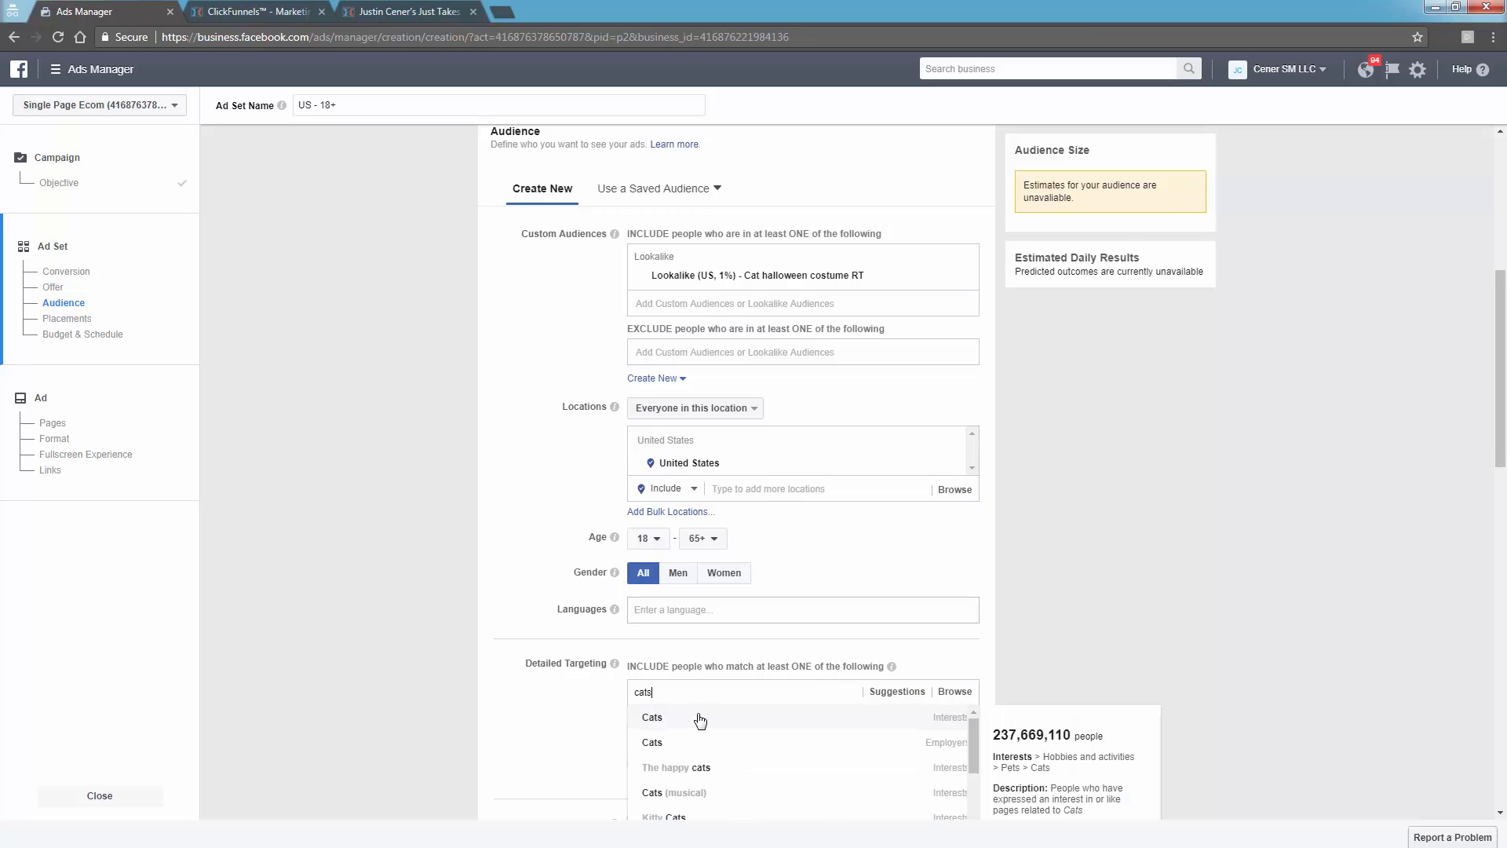
pyautogui.click(701, 719)
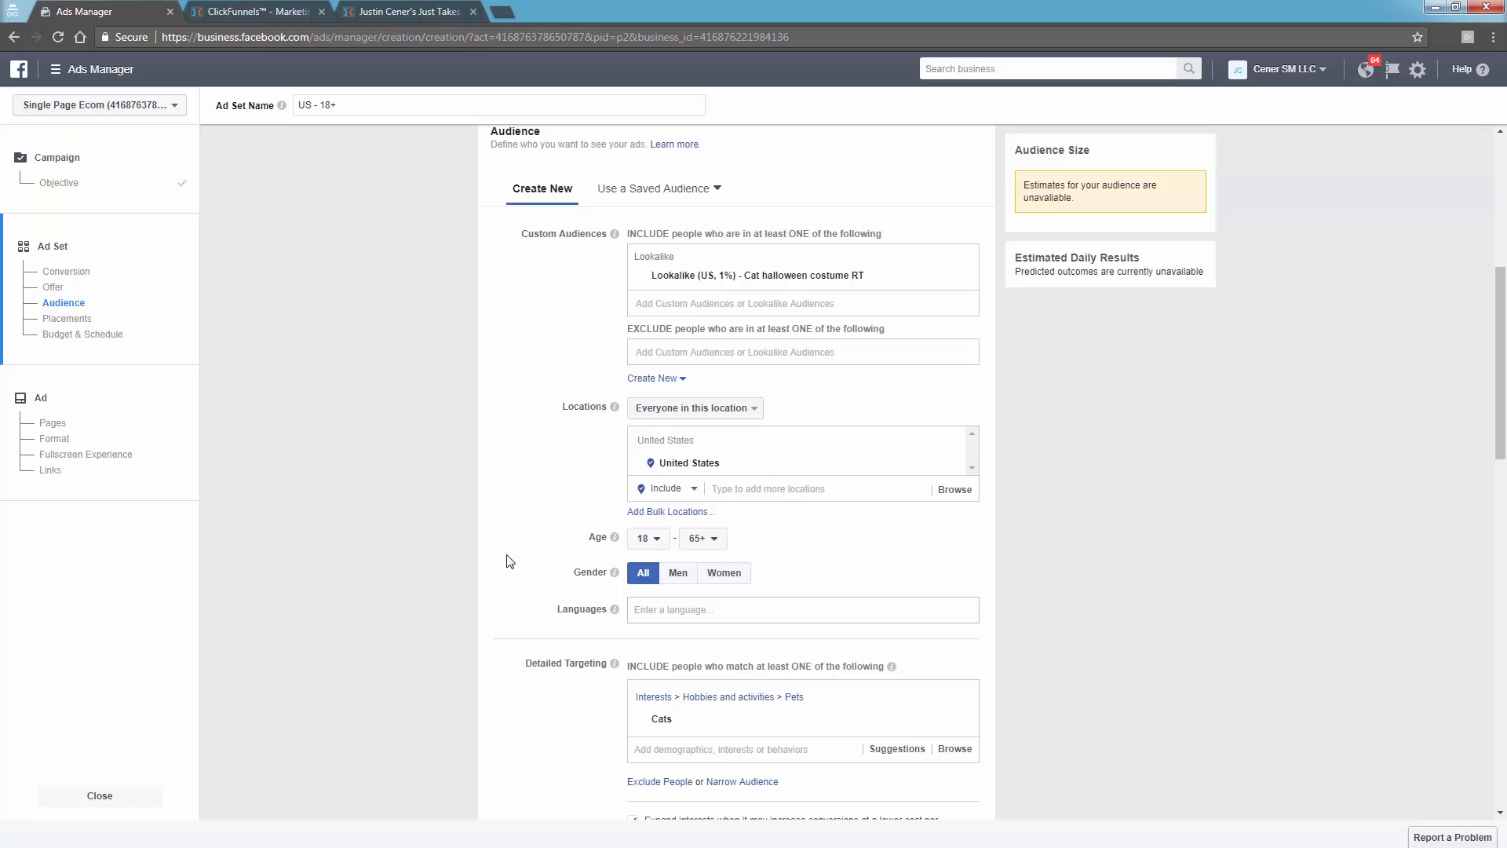
pyautogui.scroll(3, 507, 560)
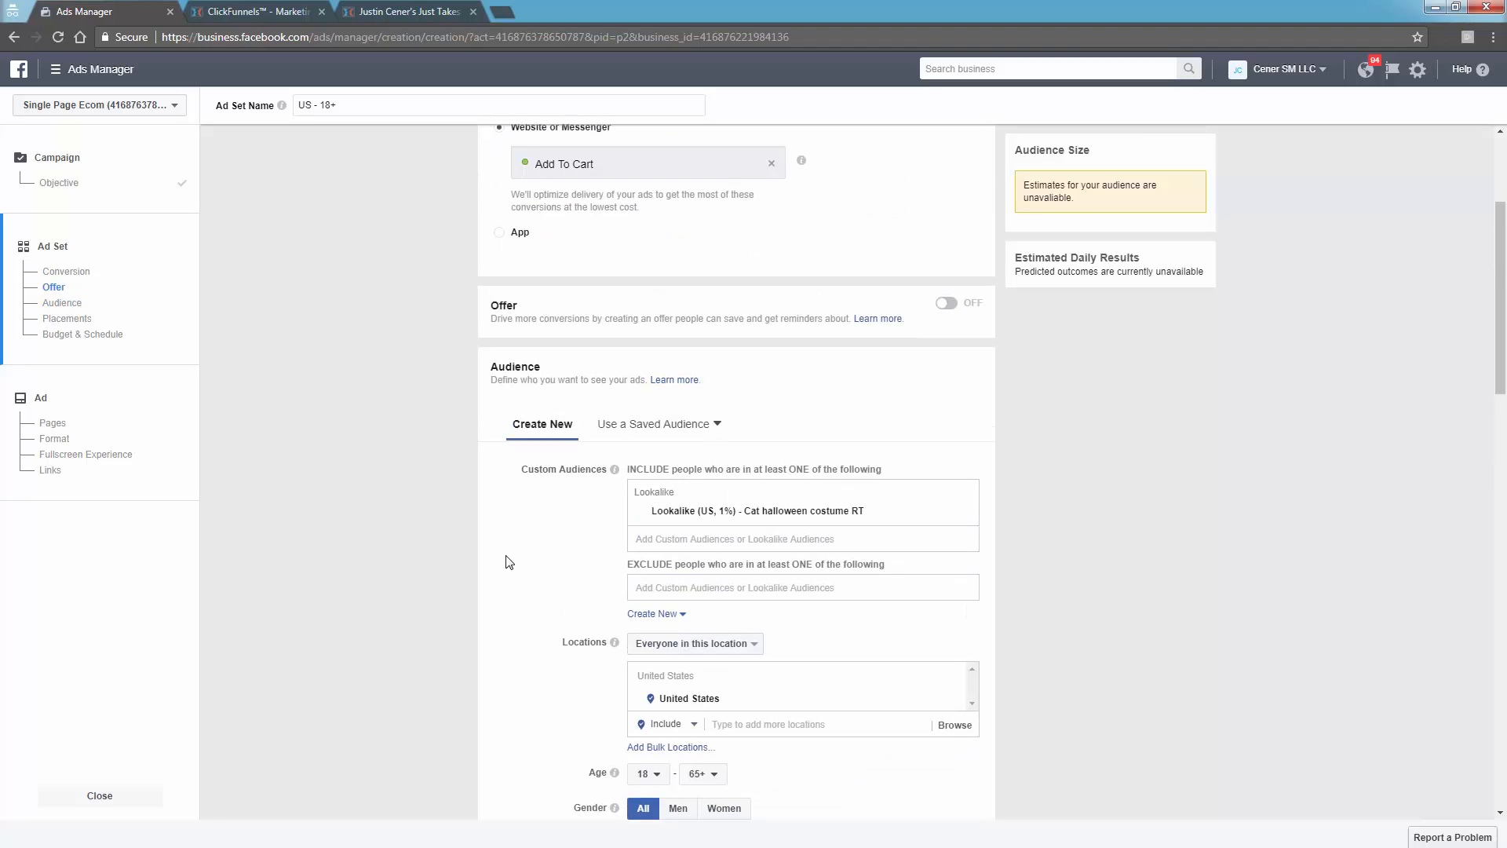